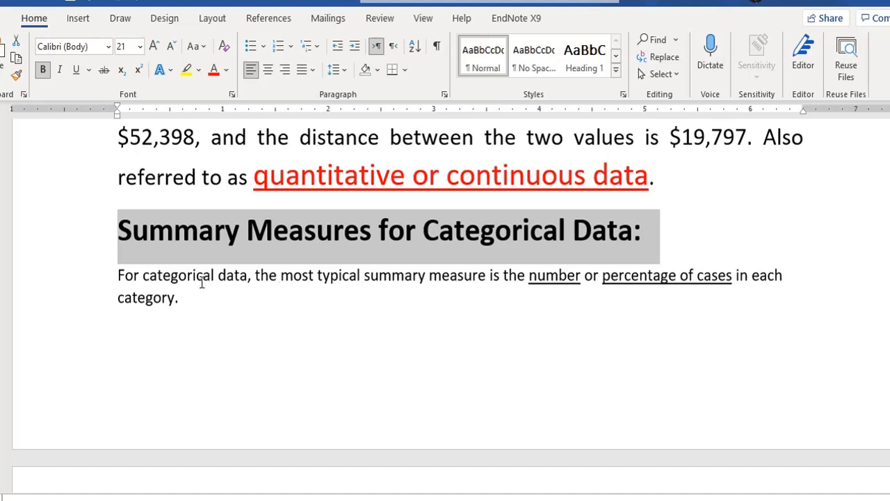
Step: Enlarge the paragraph under the Summary Measures for Categorical Data heading to 14 pt
double_click(103, 282)
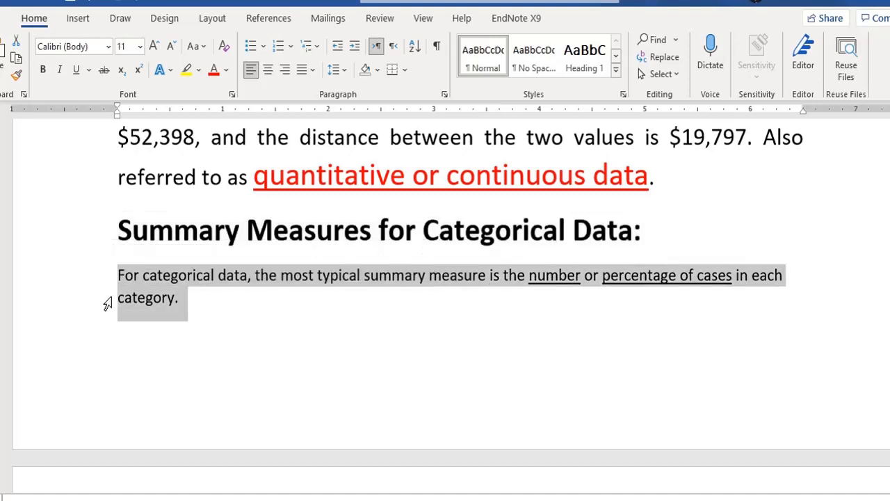
key("ctrl+bracketright")
key("ctrl+bracketright")
key("ctrl+bracketright")
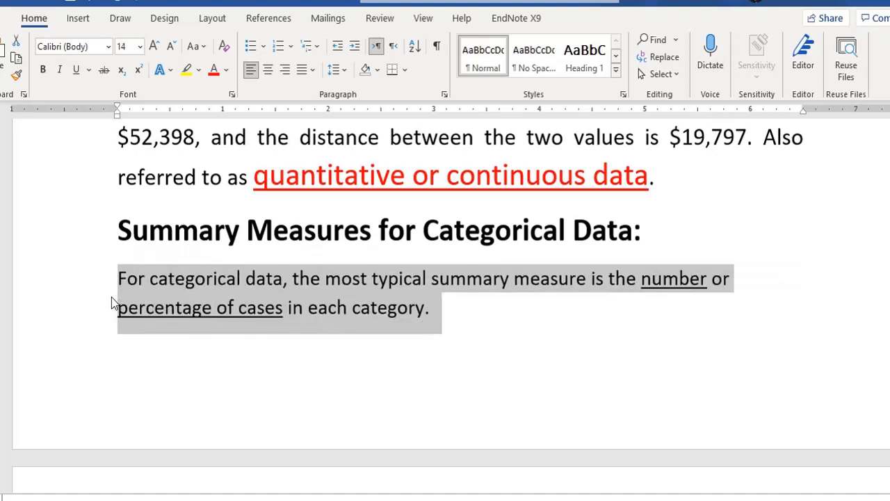
left_click(292, 309)
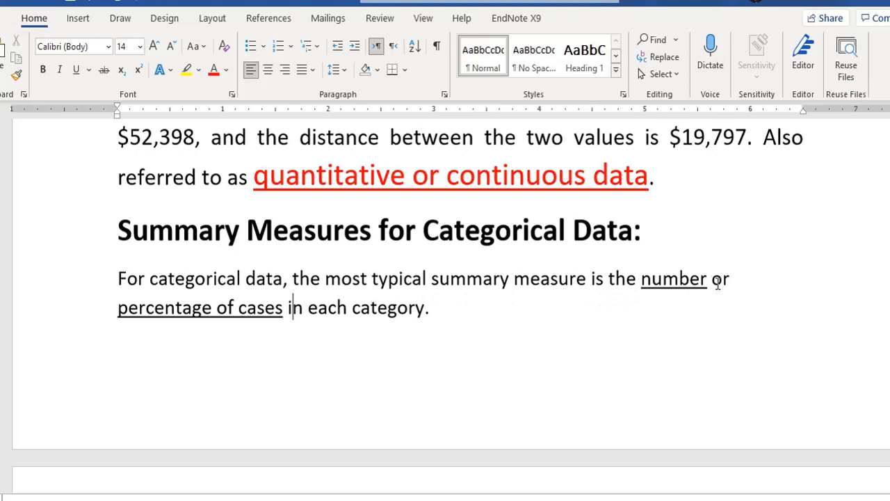
Step: Enlarge the underlined word "number" in the categorical data paragraph to 19 pt and colour it red
double_click(680, 278)
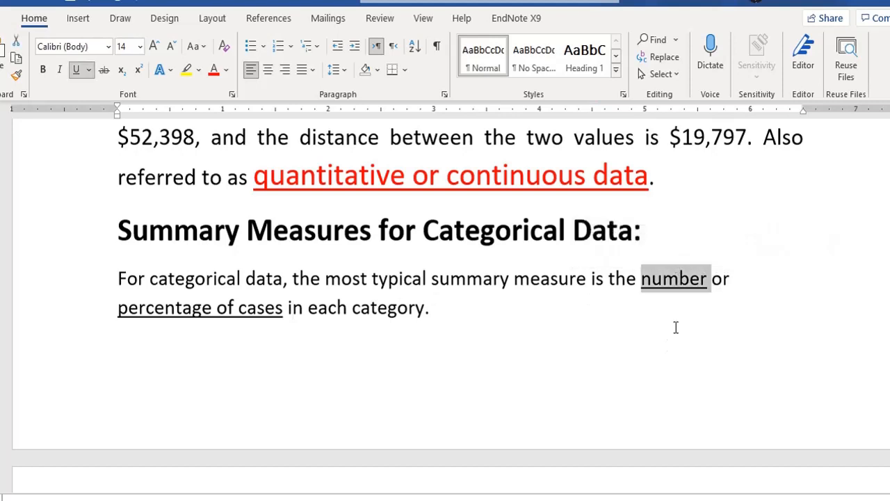
key("ctrl+bracketright")
key("ctrl+bracketright")
key("ctrl+bracketright")
key("ctrl+bracketright")
key("ctrl+bracketright")
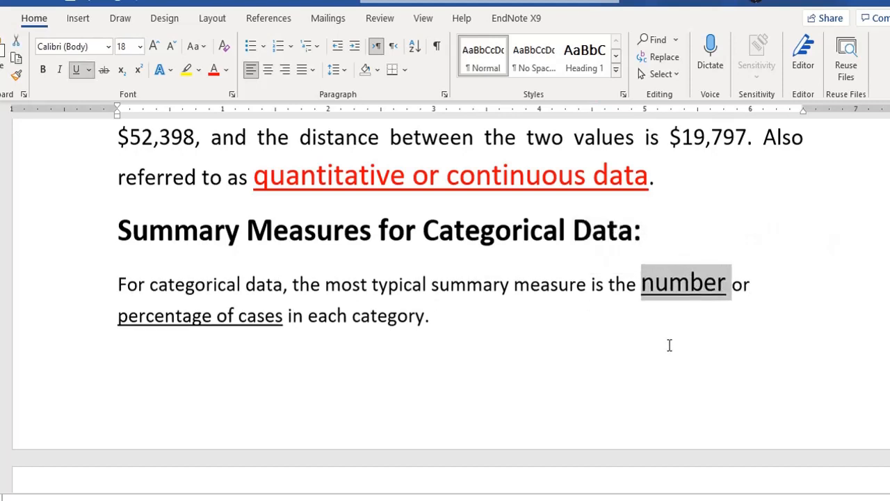
left_click(213, 71)
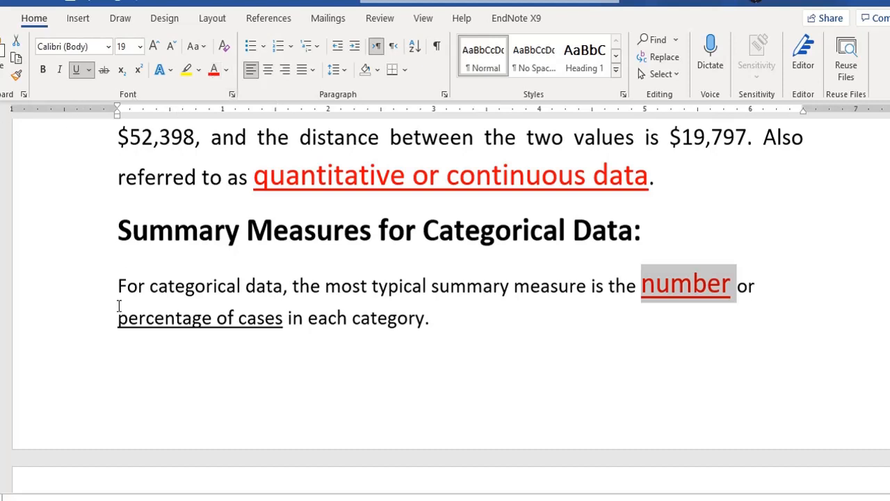
Step: Enlarge the underlined phrase "percentage of cases" to 18 pt and colour it red
left_click_drag(119, 317, 268, 328)
key("ctrl+shift+period")
key("ctrl+shift+period")
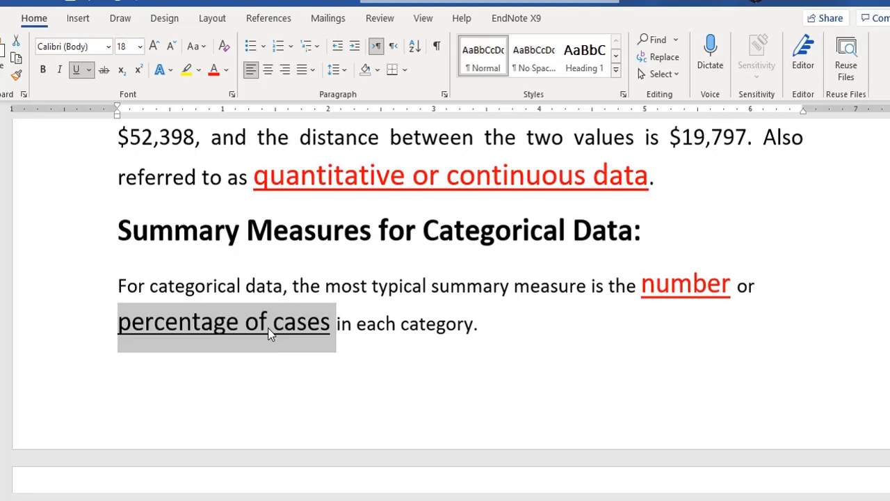
left_click(214, 69)
left_click(480, 325)
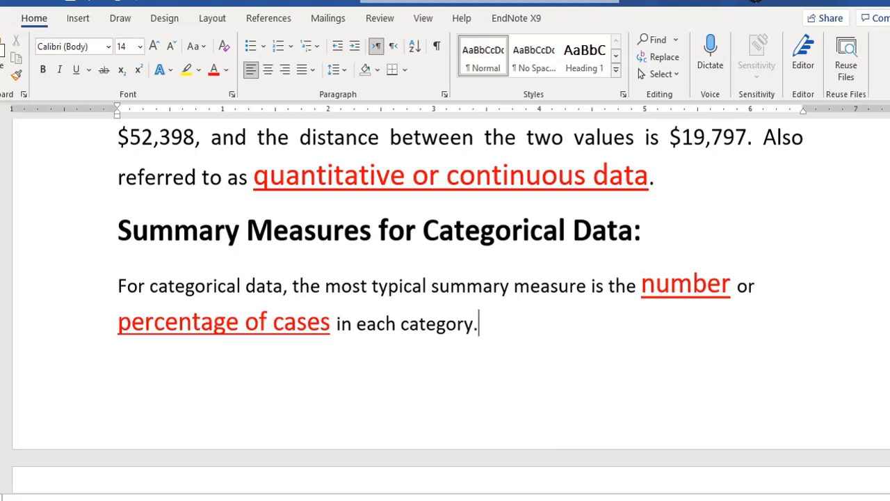
Step: Enlarge the sentence defining the mode at the start of page 2 to 17 pt
scroll(450, 292, "down", 3)
scroll(451, 292, "down", 6)
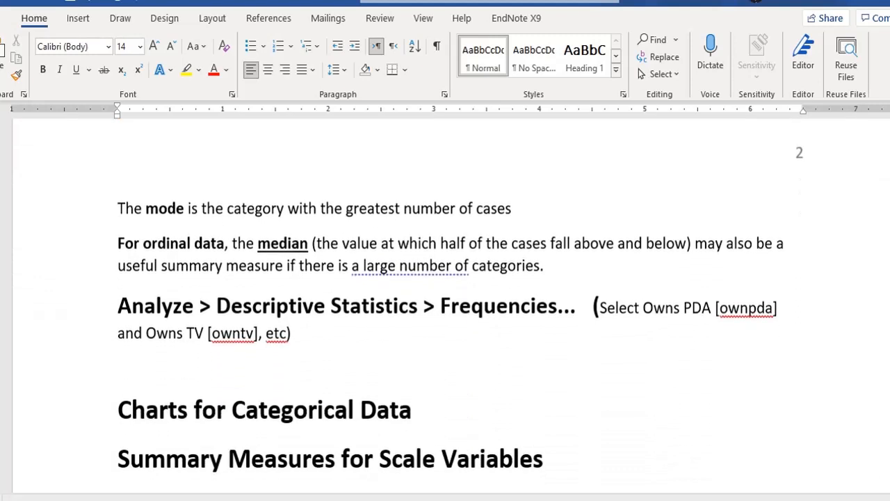
left_click(55, 215)
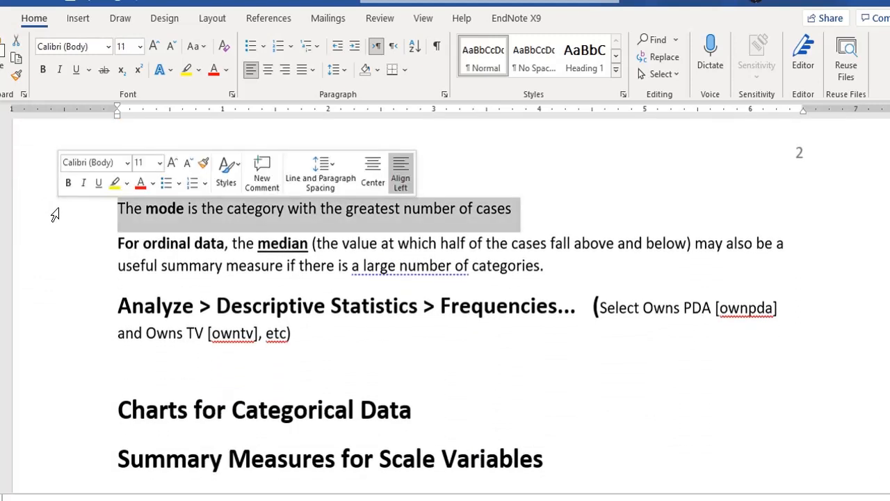
key("ctrl+bracketright")
key("ctrl+bracketright")
key("ctrl+bracketright")
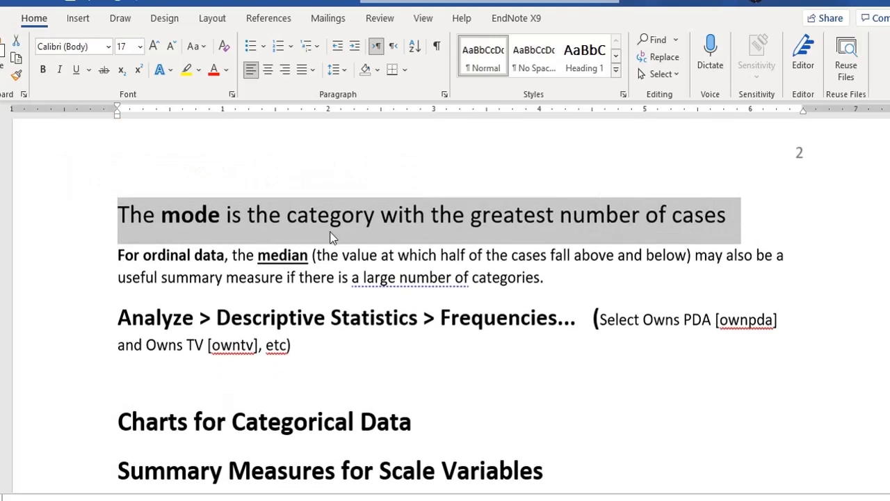
left_click(375, 217)
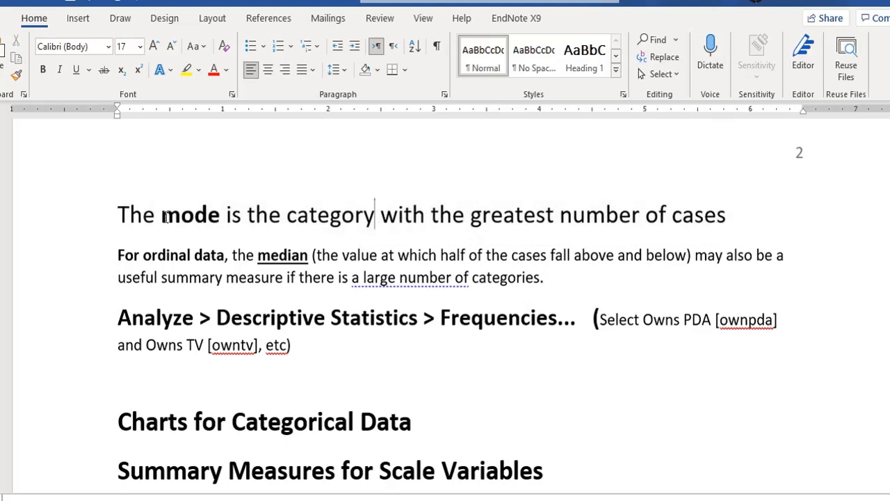
Step: Colour the bold word "mode" red in its definition sentence
double_click(190, 215)
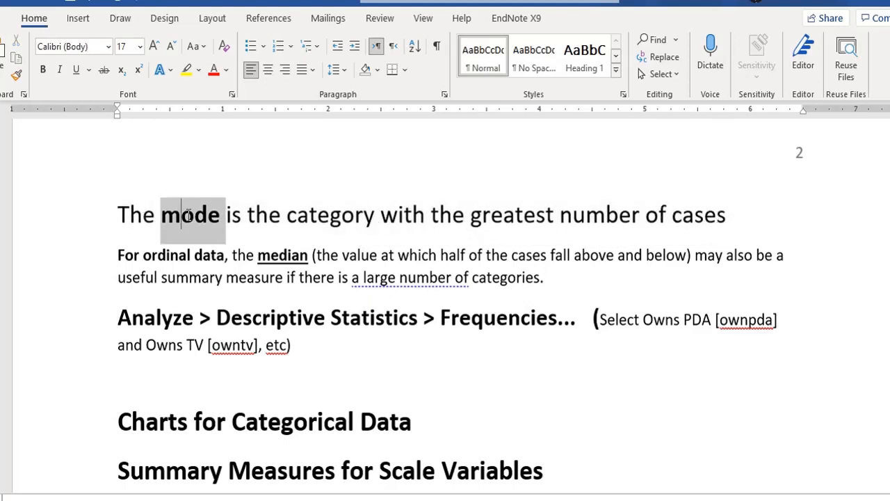
left_click(214, 71)
left_click(328, 220)
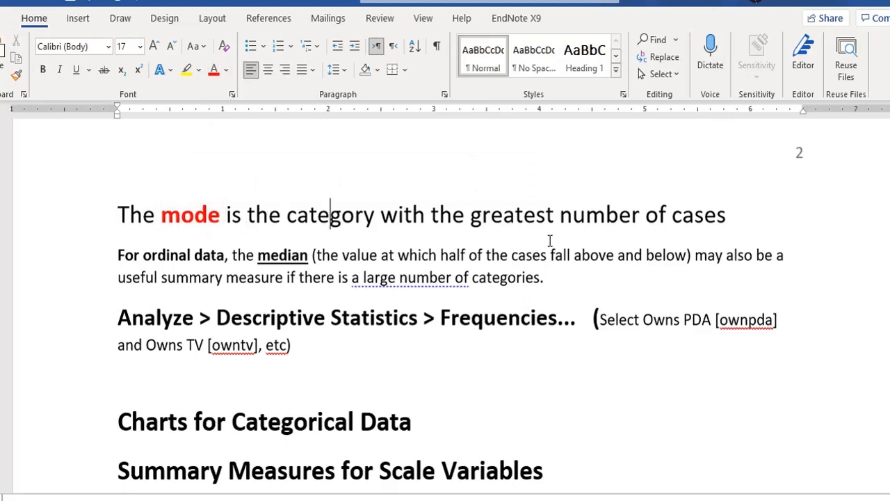
left_click_drag(731, 217, 123, 227)
left_click(210, 253)
Step: Enlarge the "For ordinal data" paragraph about the median to 16 pt
left_click_drag(99, 261, 103, 279)
key("ctrl+bracketright")
key("ctrl+bracketright")
key("ctrl+bracketright")
key("ctrl+bracketright")
key("ctrl+bracketright")
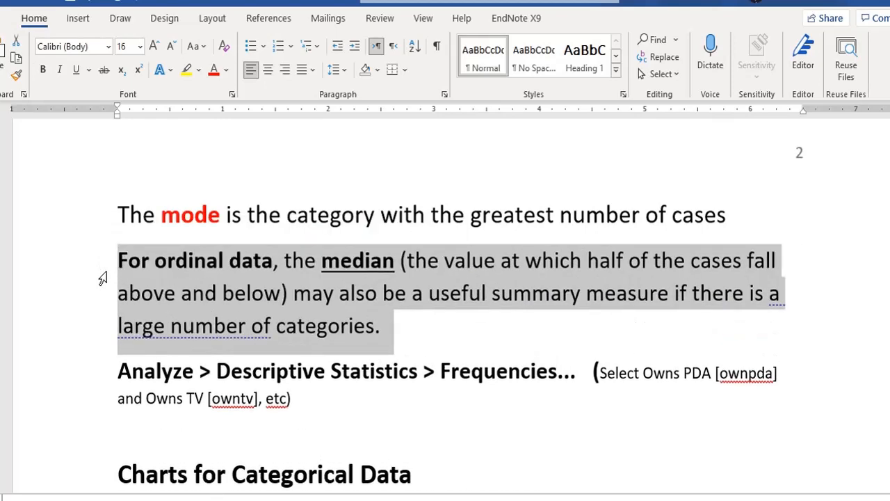
left_click(409, 349)
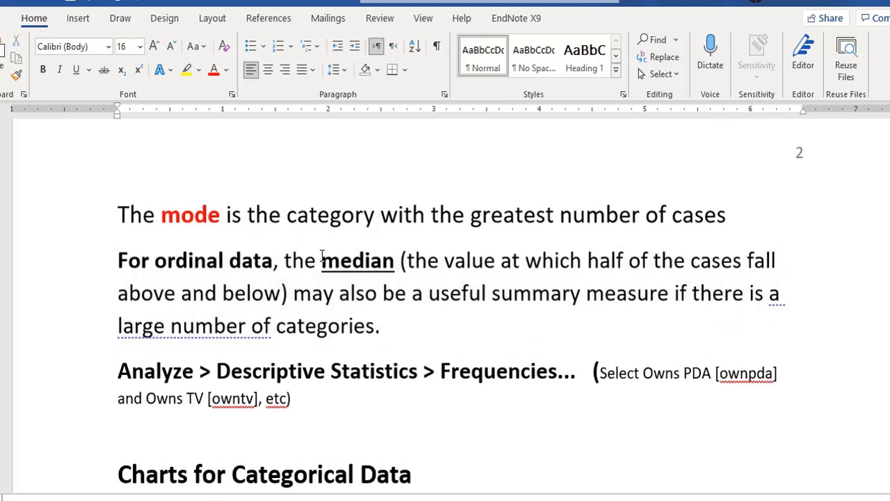
Step: Colour the underlined word "median" red in the ordinal data paragraph
double_click(376, 260)
left_click(219, 72)
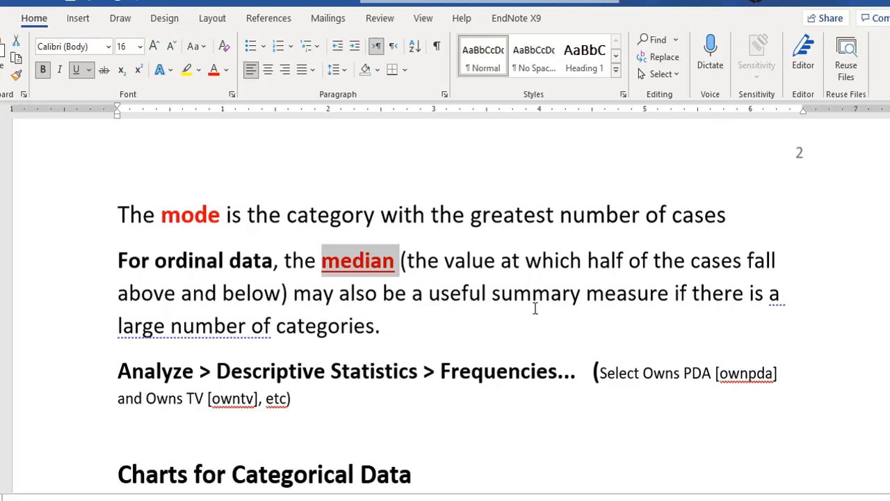
left_click(412, 331)
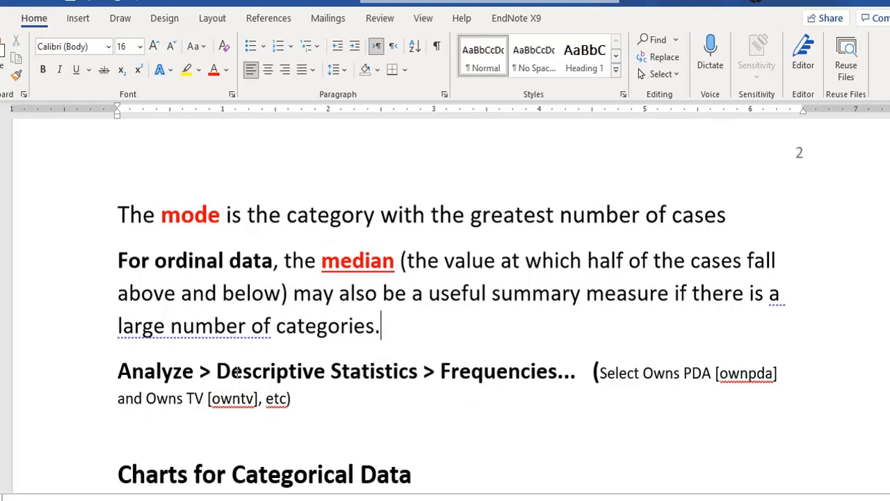
Step: Review the Analyze > Descriptive Statistics > Frequencies instruction and its note on which variables to select
left_click_drag(212, 367, 562, 375)
left_click(476, 406)
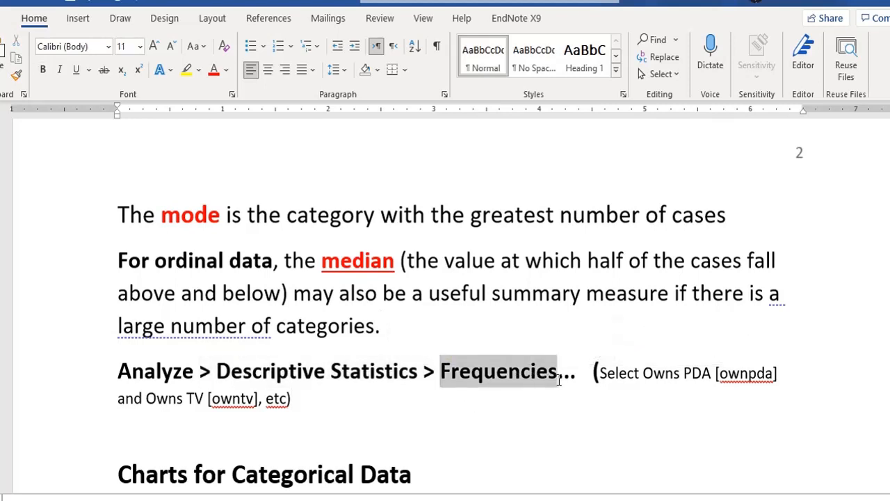
left_click(581, 400)
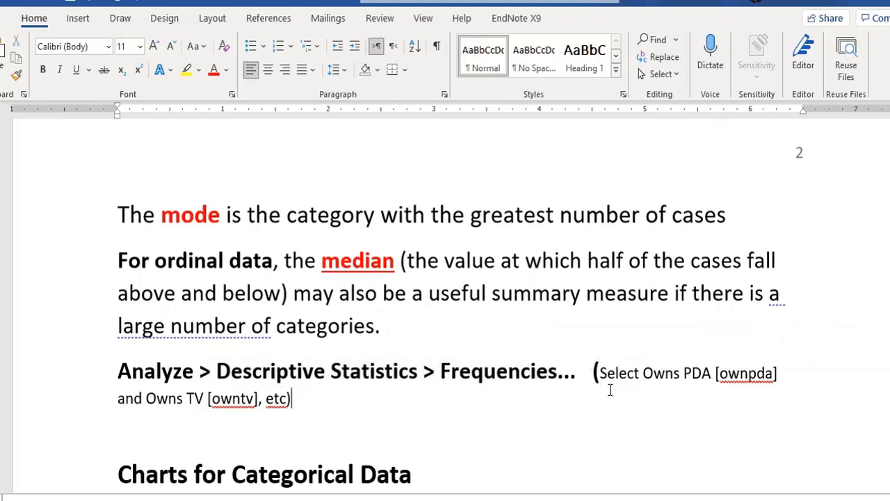
left_click_drag(602, 372, 307, 403)
left_click(351, 421)
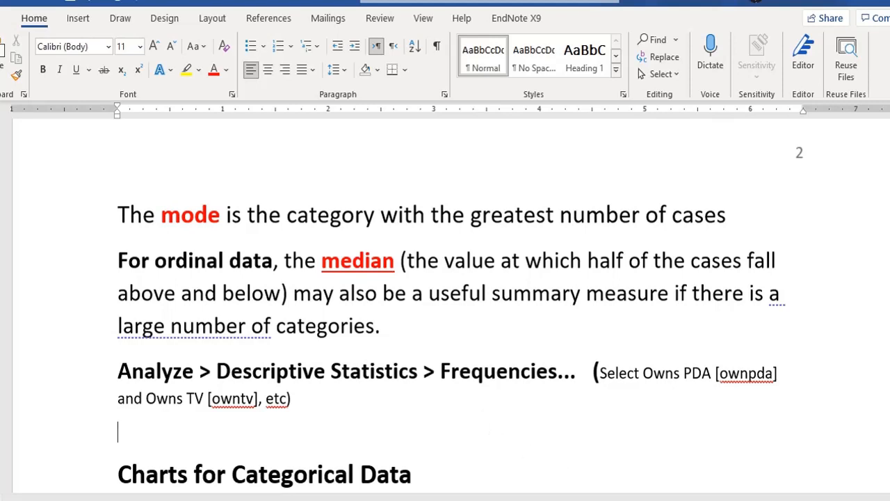
Step: Switch to the empty Untitled3 dataset in the IBM SPSS Statistics Data Editor and bring up the Open Data dialog
mouse_move(577, 500)
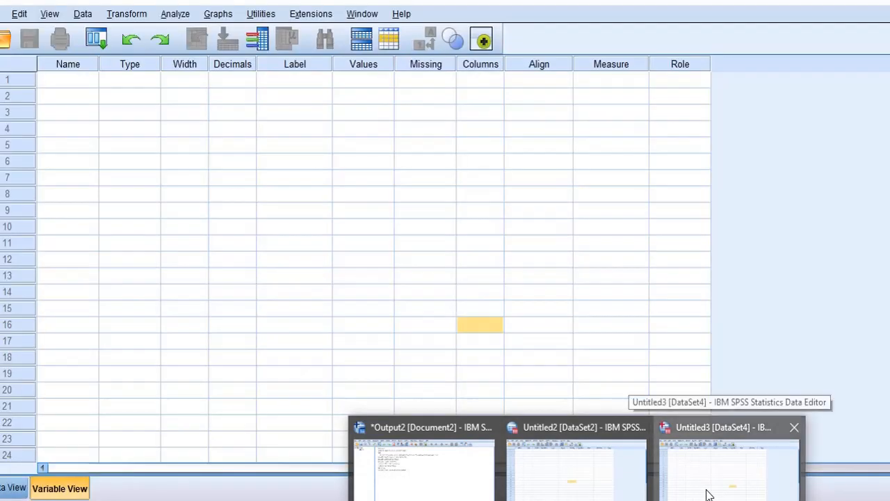
left_click(708, 494)
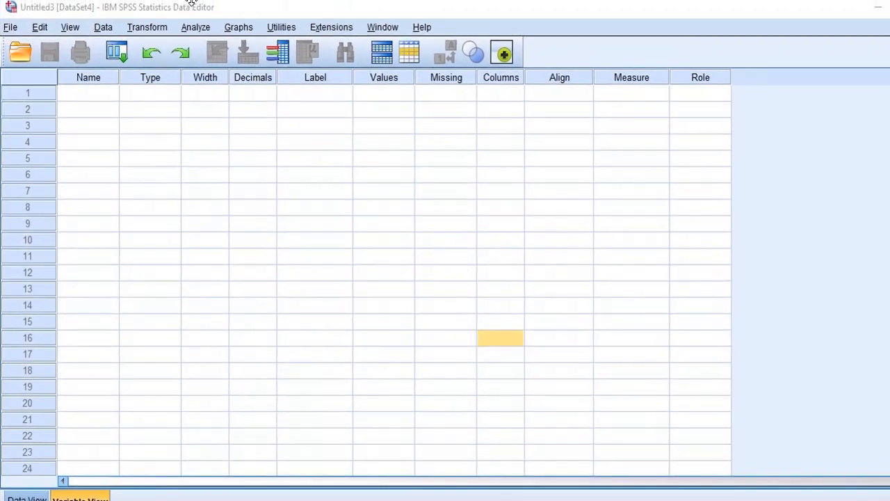
left_click(11, 28)
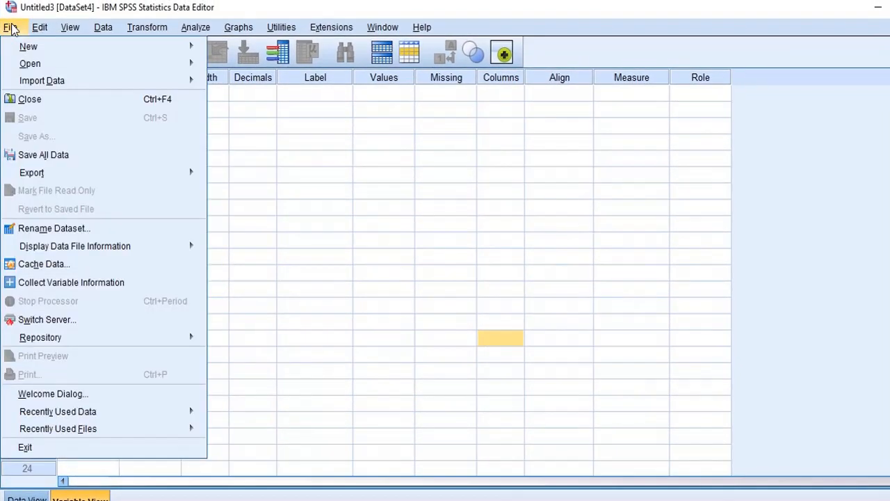
mouse_move(35, 64)
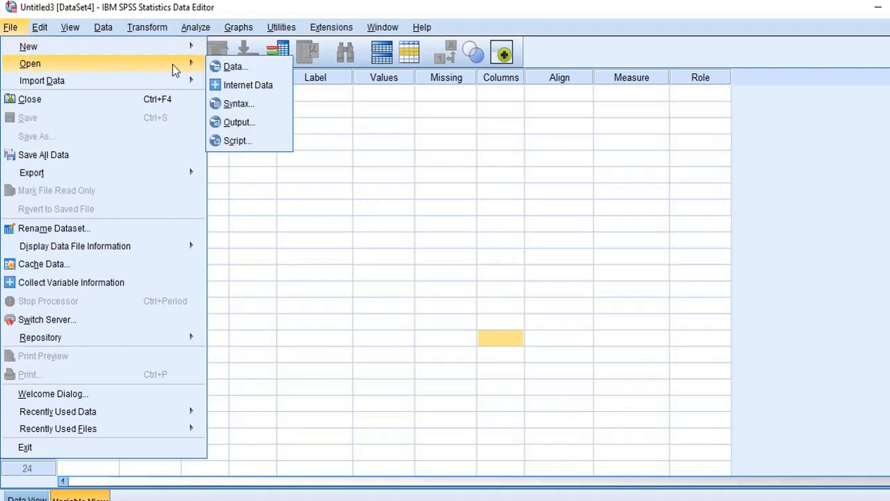
left_click(233, 66)
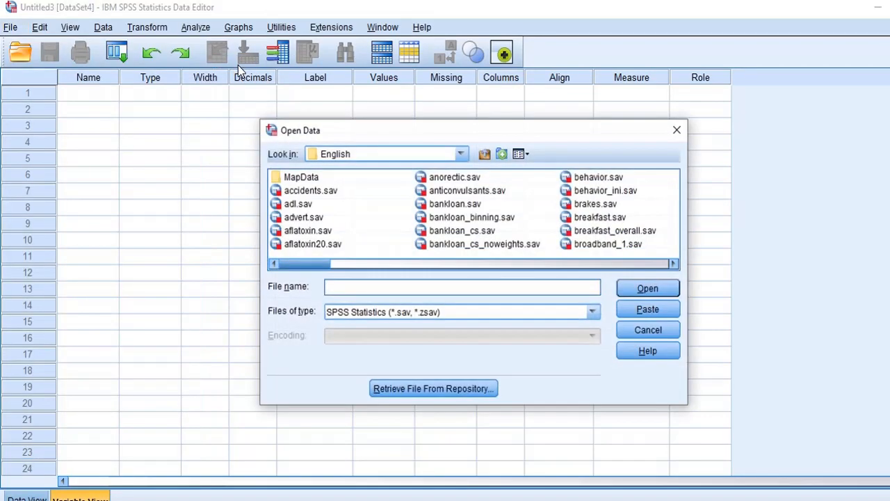
Step: Browse to the English samples folder under Program Files, IBM, SPSS, Statistics, 26, Samples on Local Disk (C:)
left_click(461, 154)
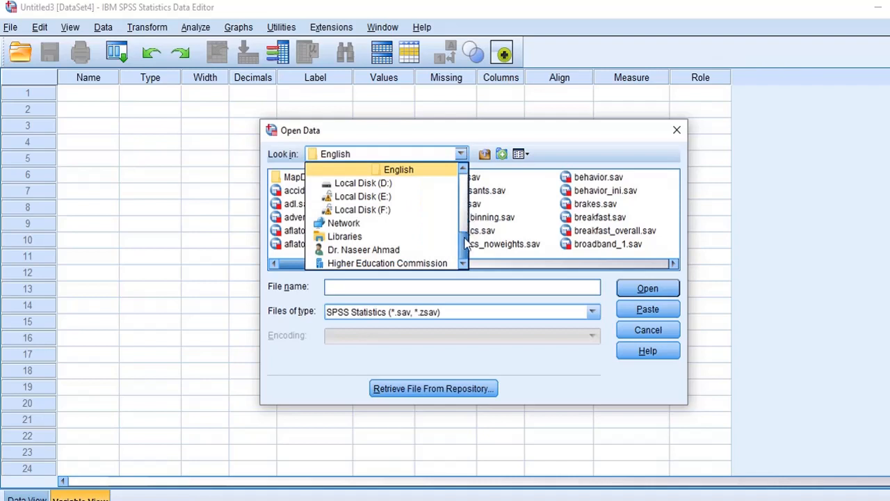
left_click_drag(466, 247, 465, 209)
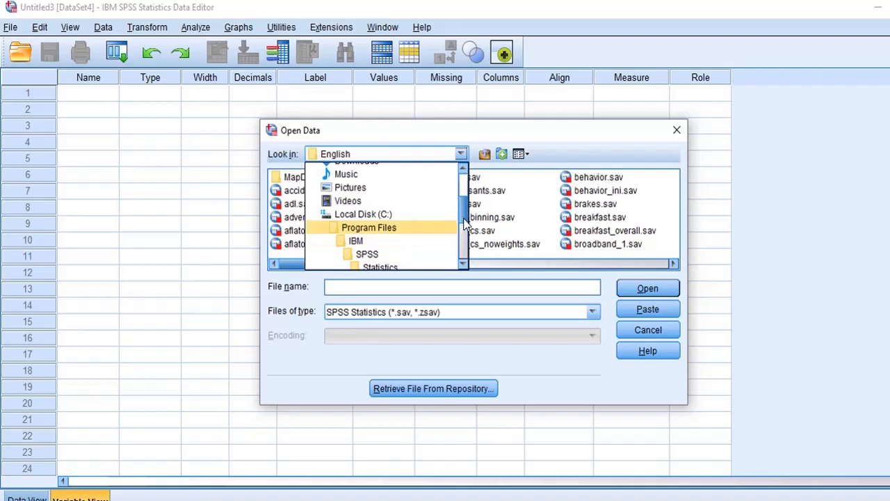
scroll(464, 223, "down", 1)
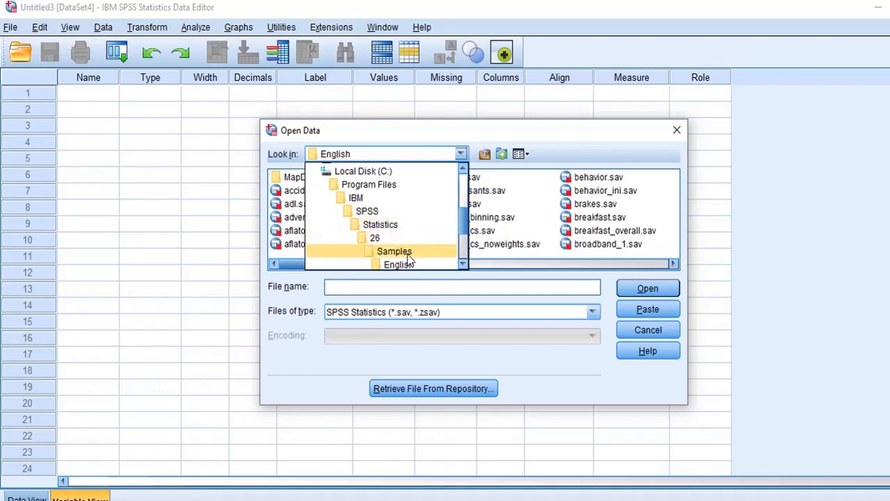
scroll(462, 224, "down", 2)
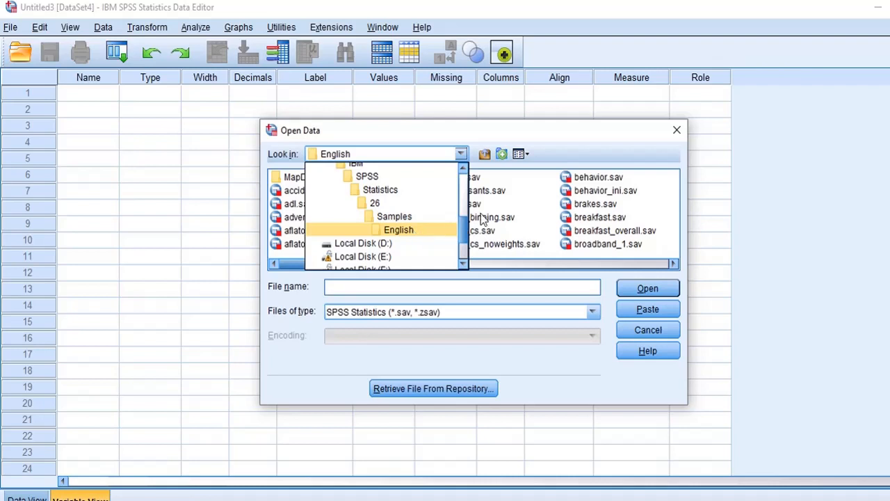
left_click(411, 232)
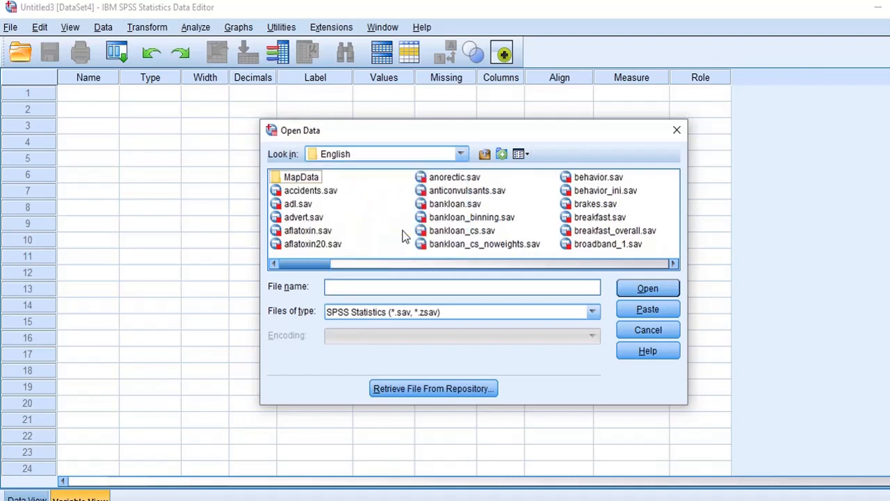
Step: Find the sample data file demo.sav in the English folder and open it
left_click(314, 219)
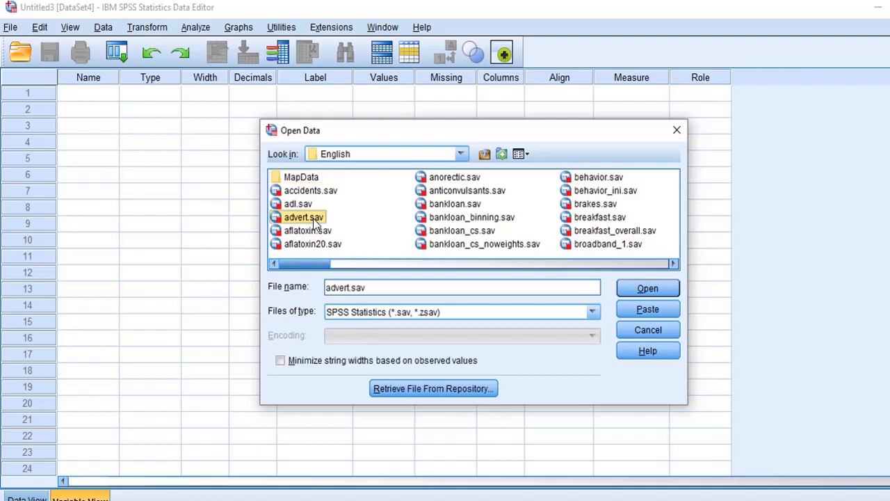
key("d")
key("Down")
key("Down")
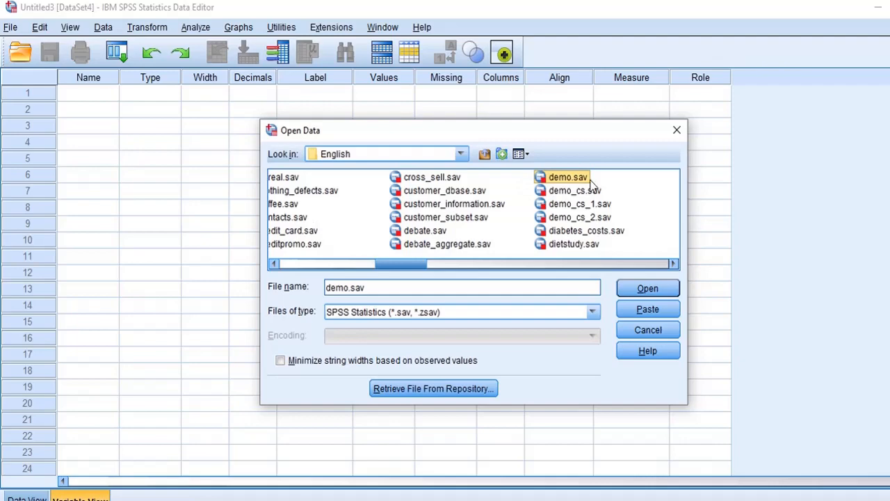
double_click(541, 179)
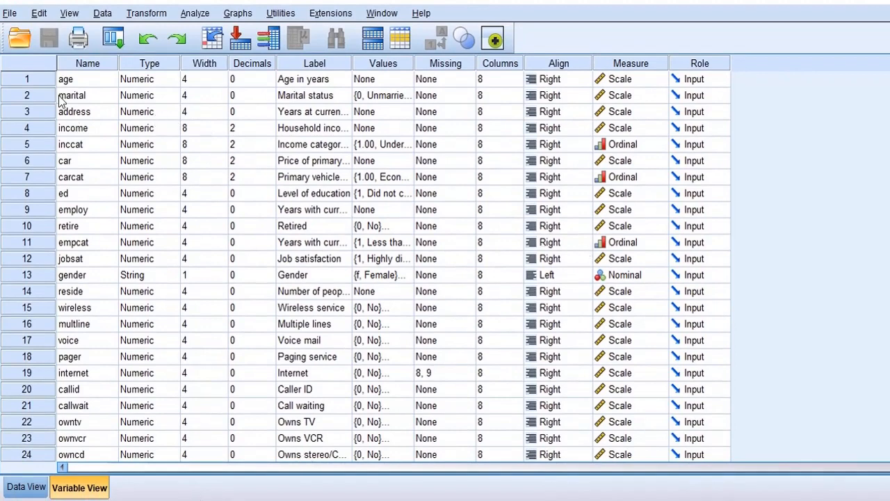
Step: Go through the variable names age, marital, address and income, and widen the Label column to fit the full labels
left_click(78, 81)
left_click(82, 97)
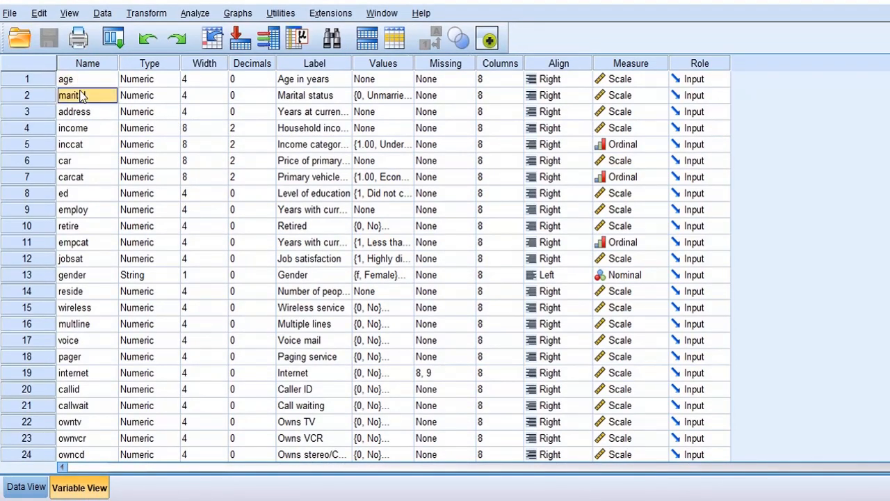
left_click(89, 114)
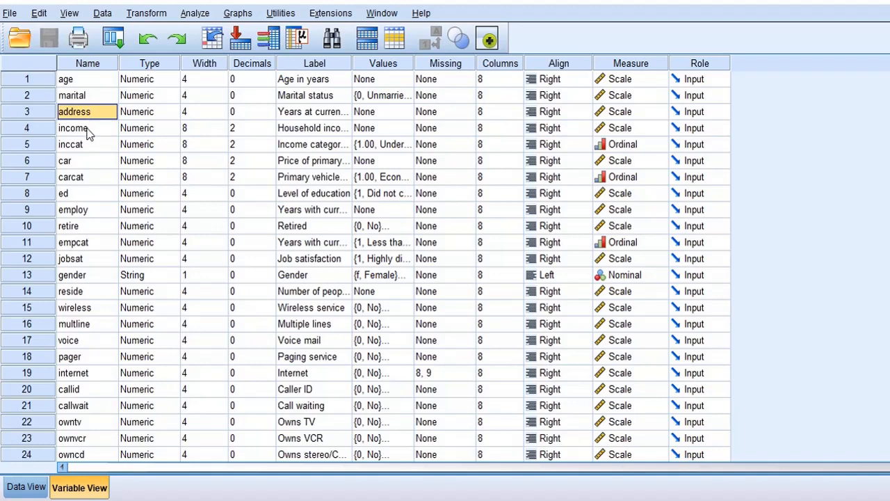
left_click(88, 132)
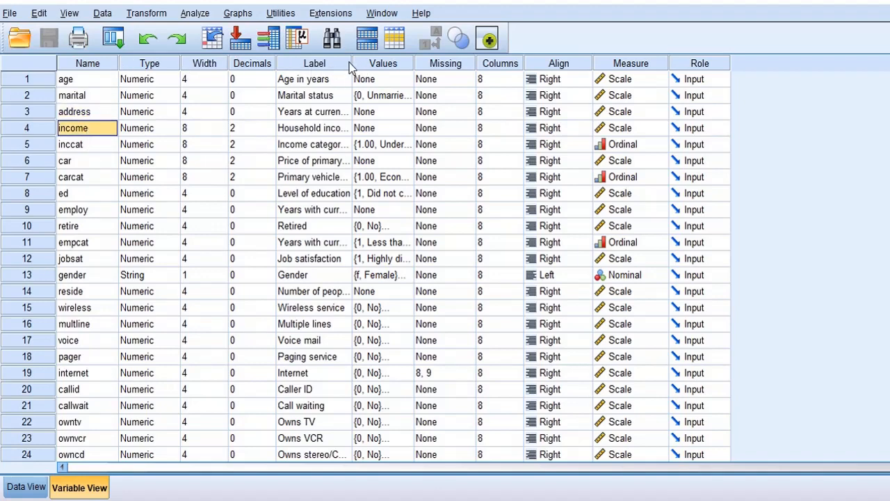
left_click_drag(353, 63, 439, 83)
Step: Compare the short names of the age and marital variables with their descriptive labels
left_click(321, 85)
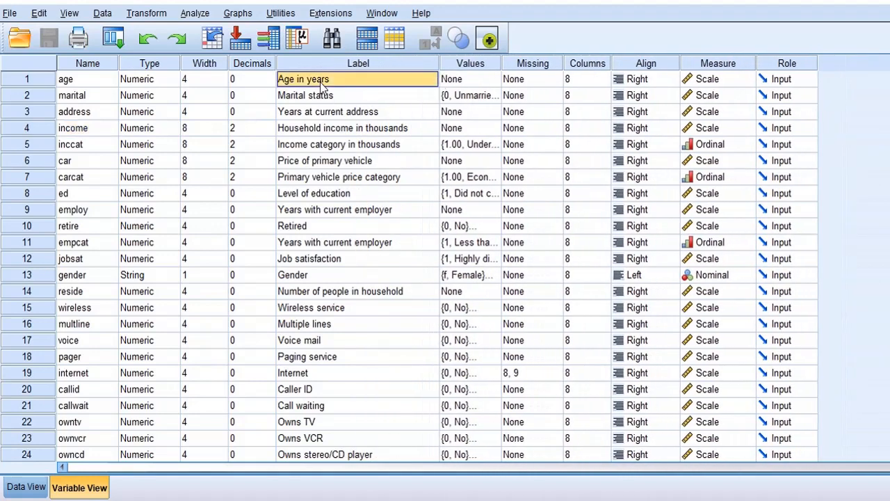
left_click(85, 82)
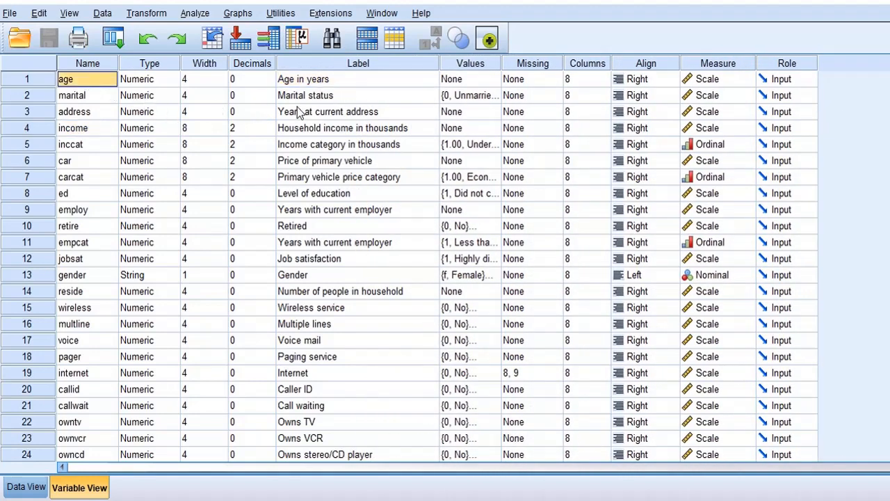
left_click(313, 79)
left_click(84, 97)
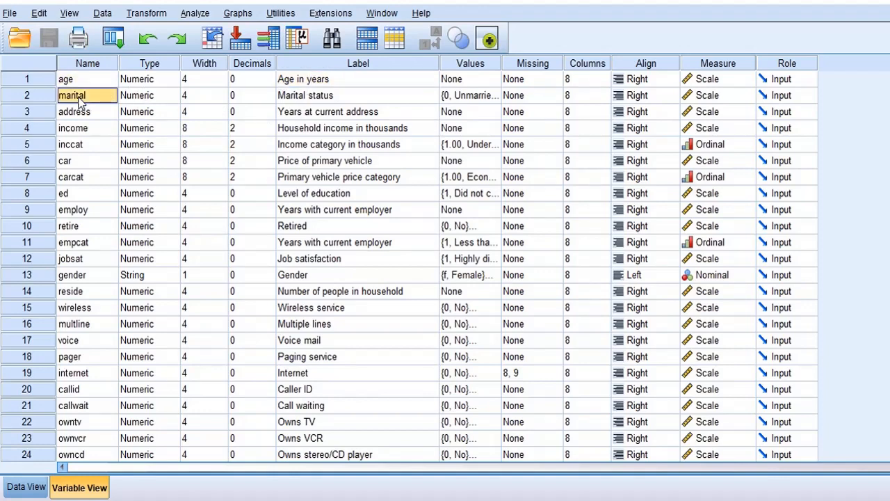
left_click(303, 98)
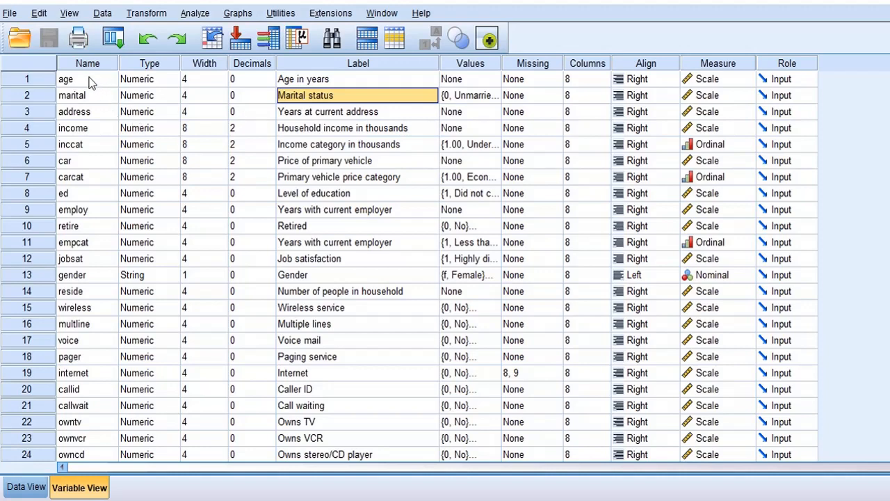
left_click(89, 81)
left_click(311, 82)
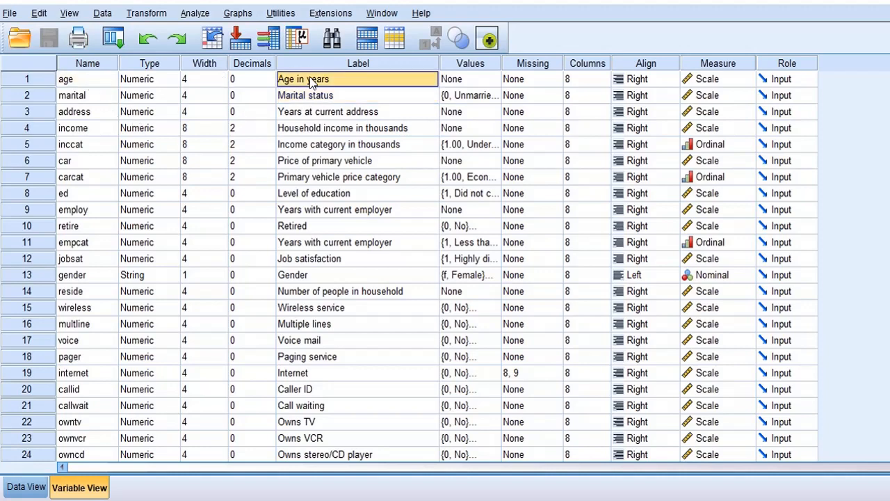
Step: Examine the label and the coded value labels of the marital variable, leaving the codes as they are
left_click(87, 100)
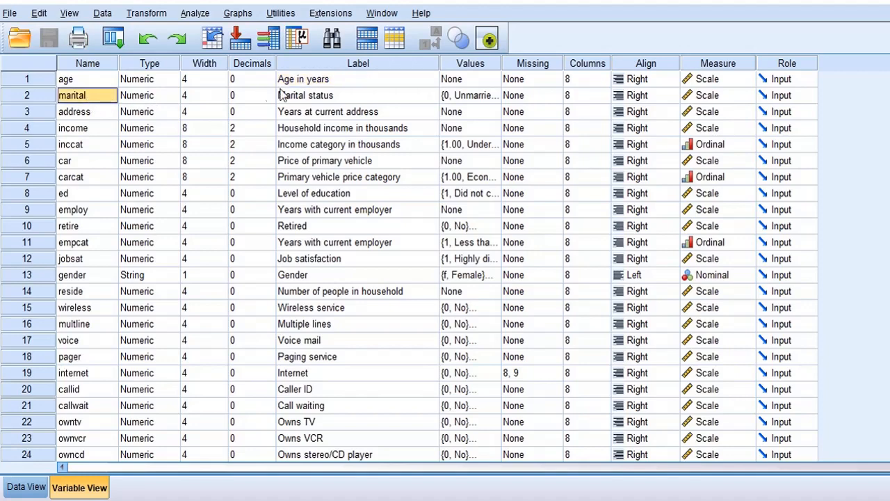
left_click(319, 96)
left_click(480, 95)
left_click(495, 96)
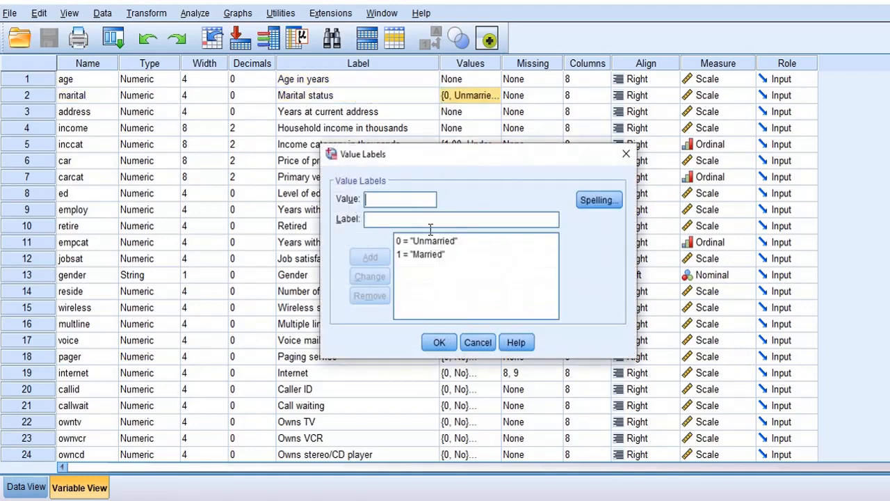
left_click(461, 242)
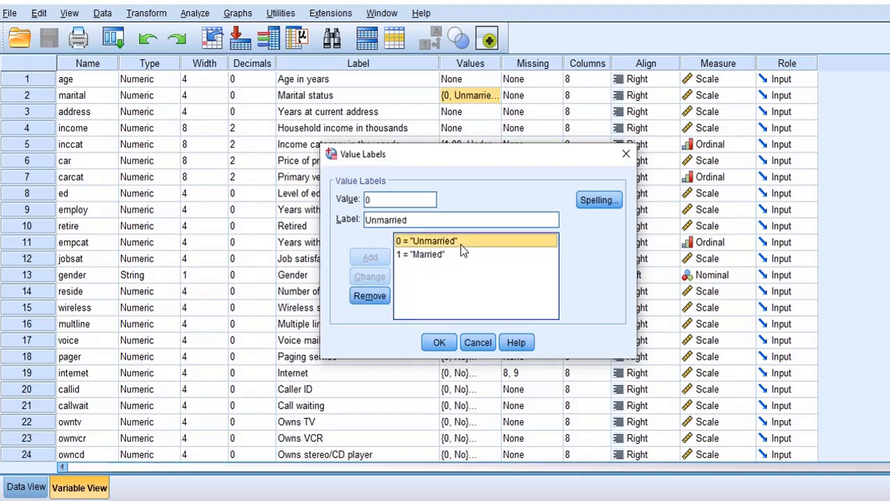
left_click(441, 256)
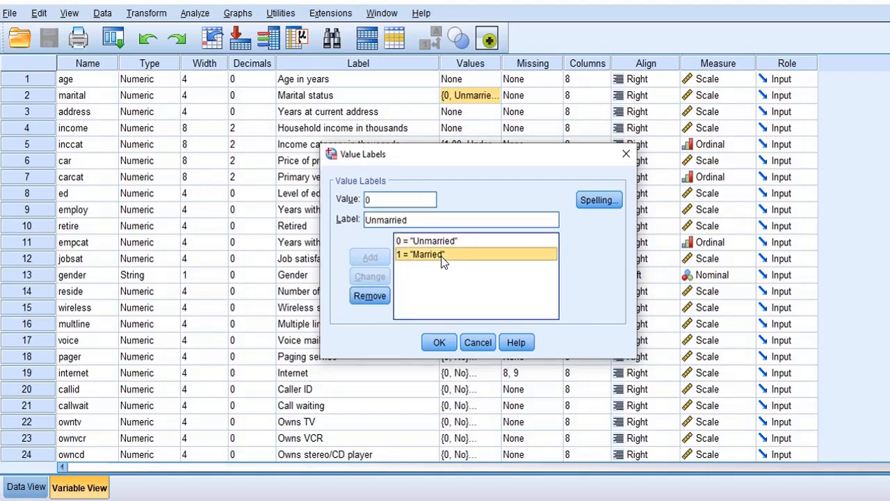
left_click(480, 344)
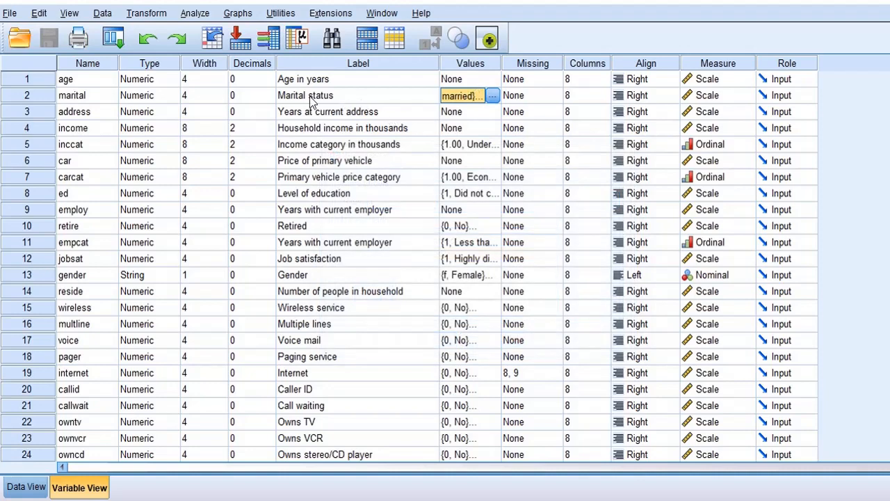
Step: Review the address variable and check the label and value coding of the income variable
left_click(85, 113)
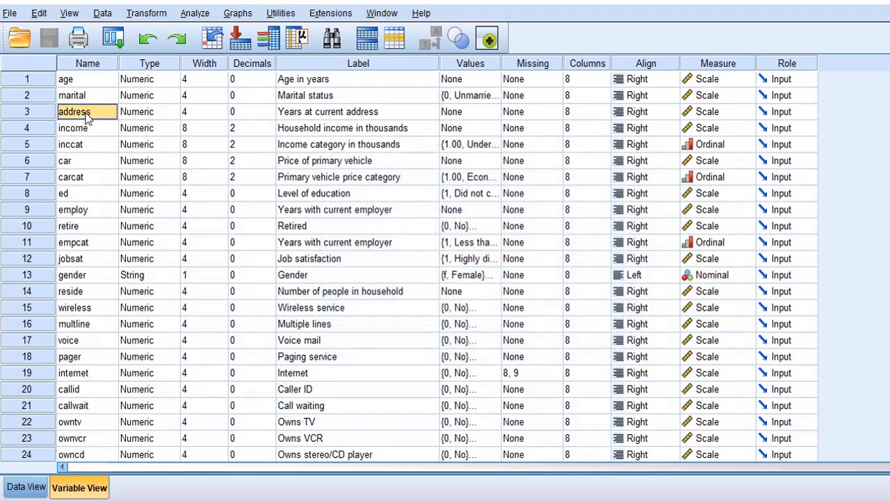
left_click(107, 133)
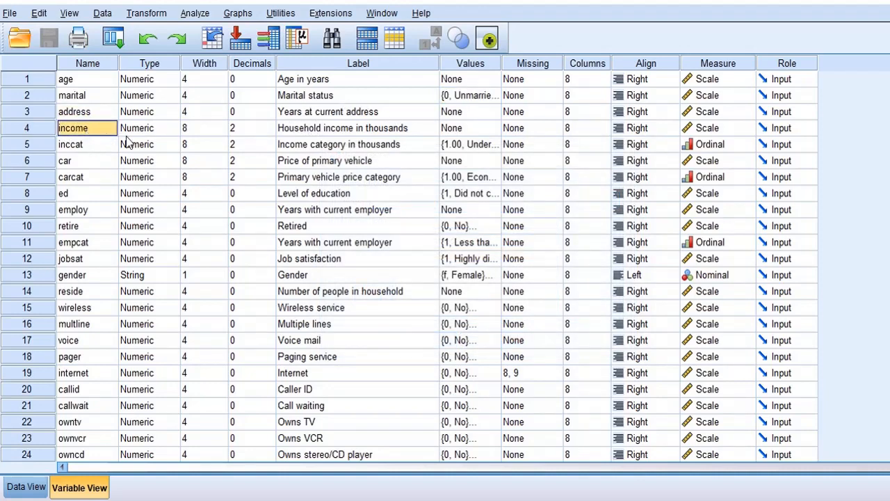
left_click(324, 131)
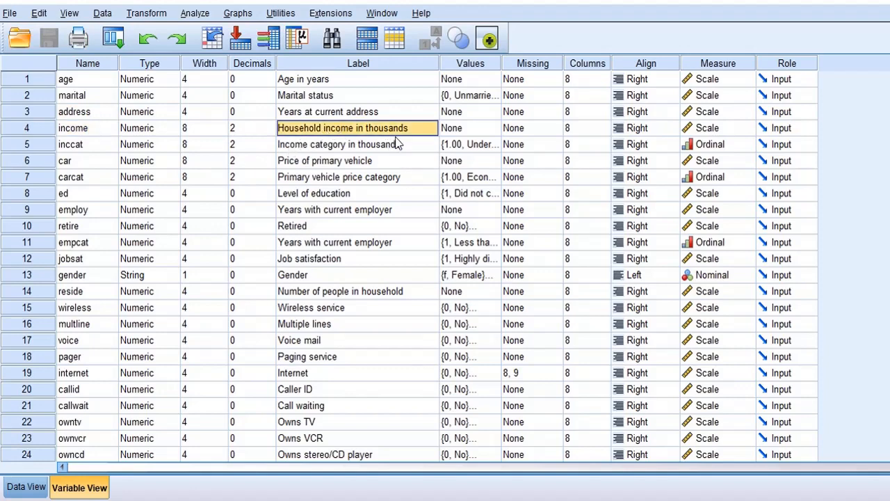
left_click(485, 128)
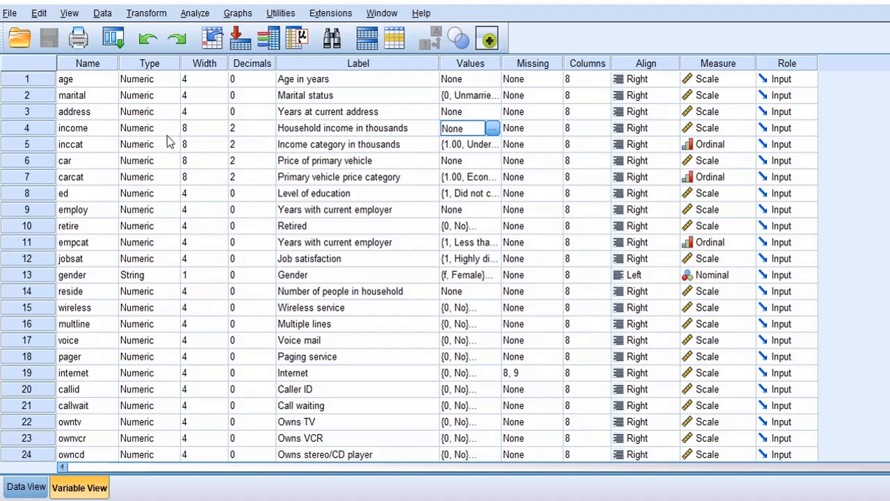
left_click(98, 128)
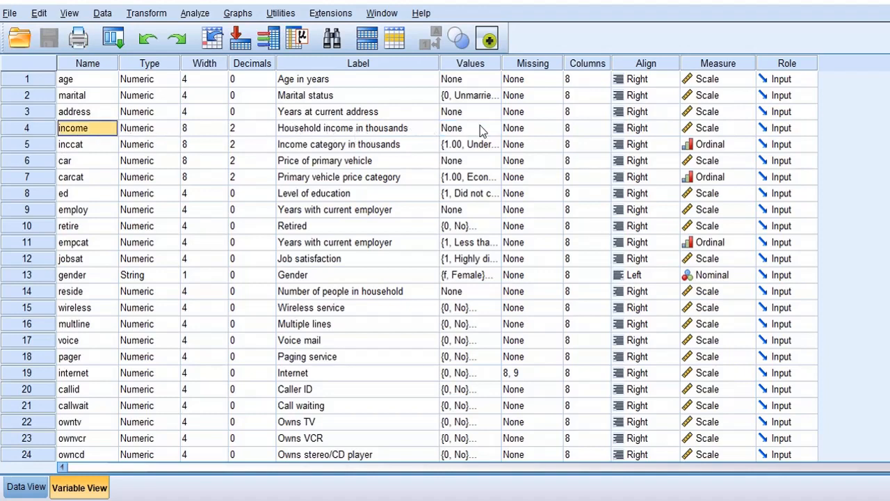
left_click(408, 132)
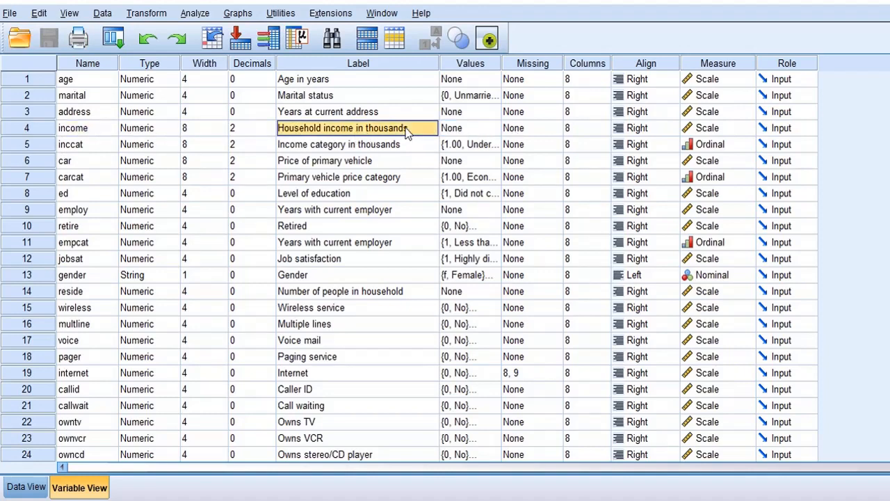
Step: Inspect the value labels and the available measurement levels of the income category variable inccat
left_click(87, 144)
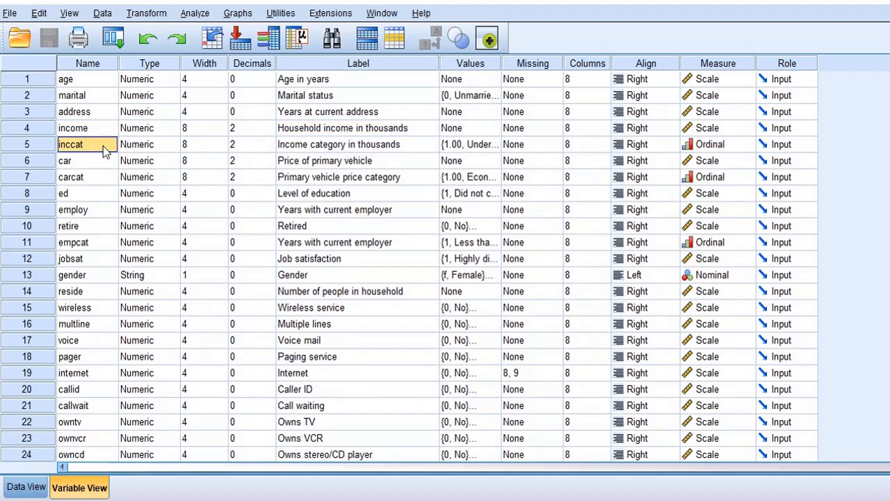
left_click(483, 144)
left_click(487, 144)
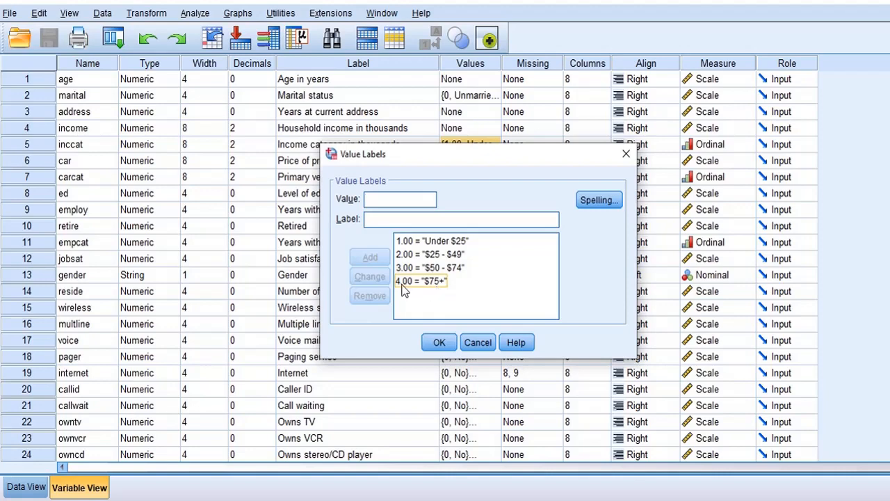
left_click(477, 343)
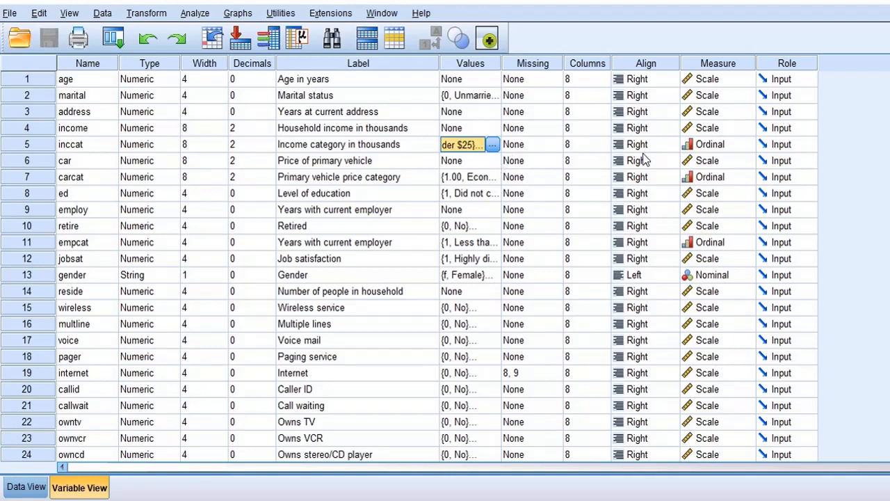
left_click(717, 146)
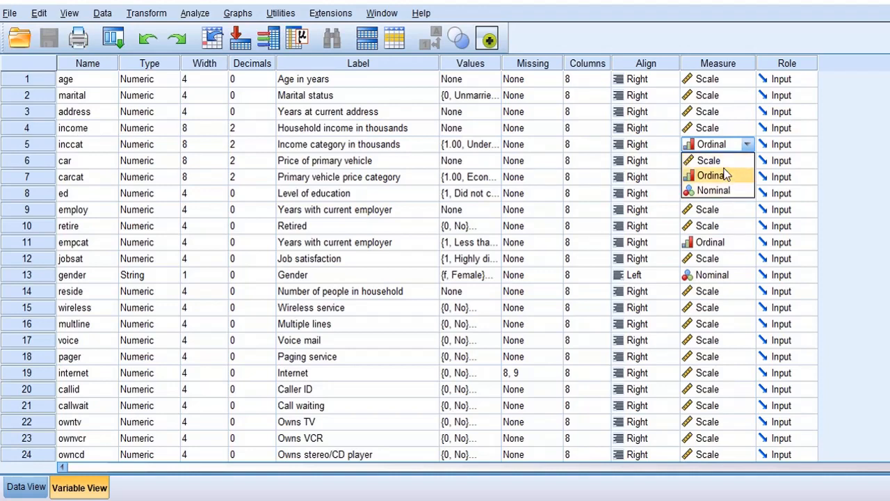
left_click(727, 146)
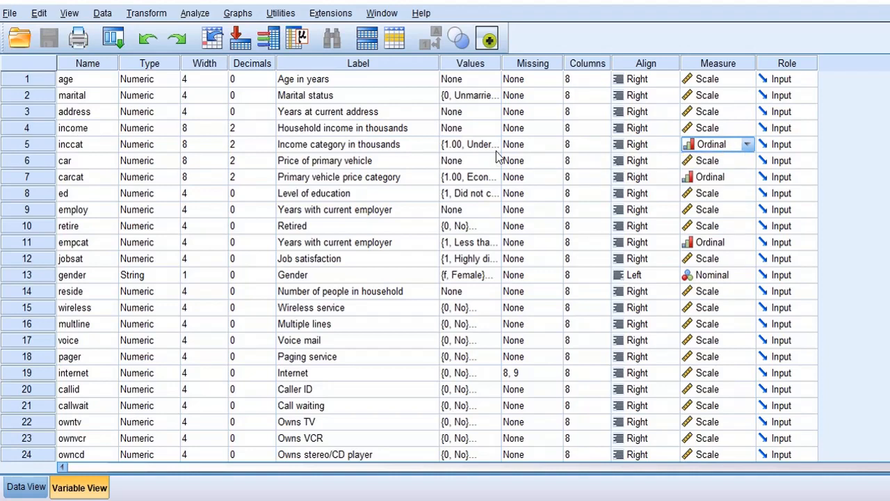
Step: Compare the labels of car and carcat, and examine the value labels defined for carcat
left_click(85, 162)
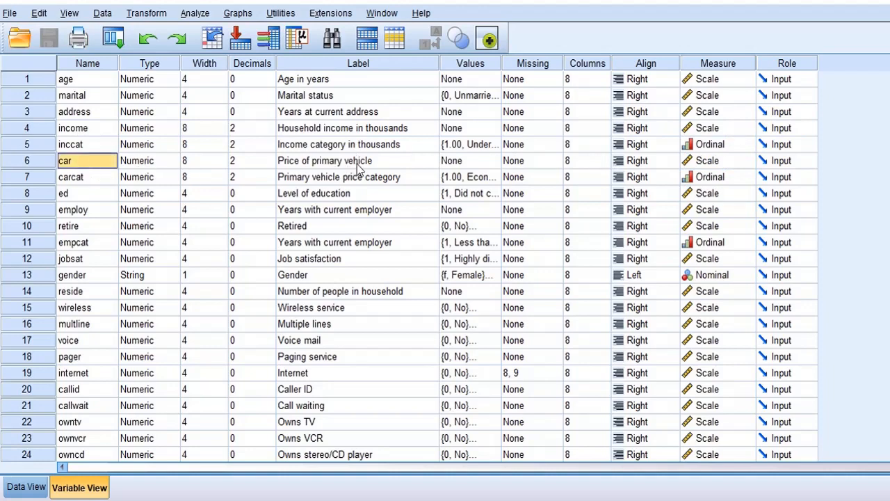
left_click(357, 163)
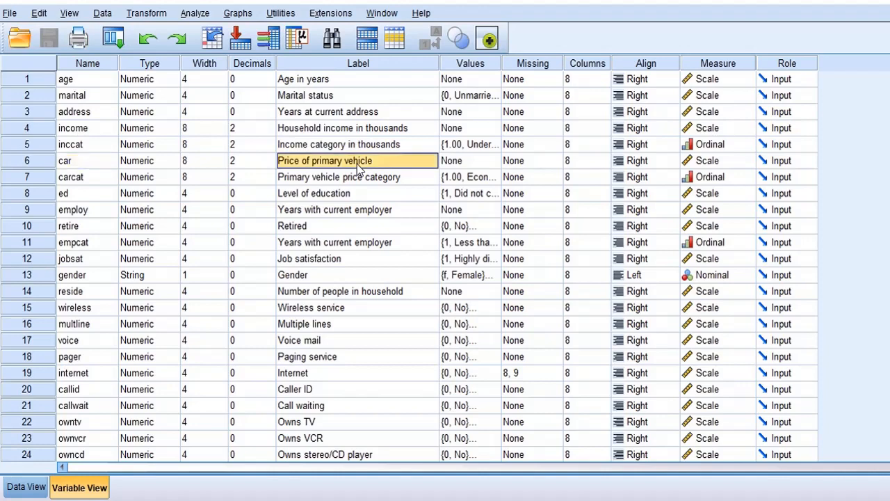
left_click(89, 179)
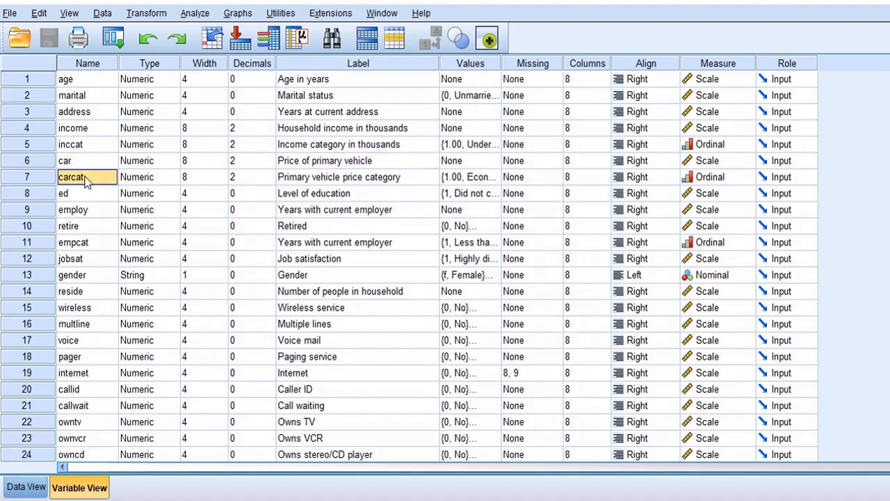
left_click(344, 182)
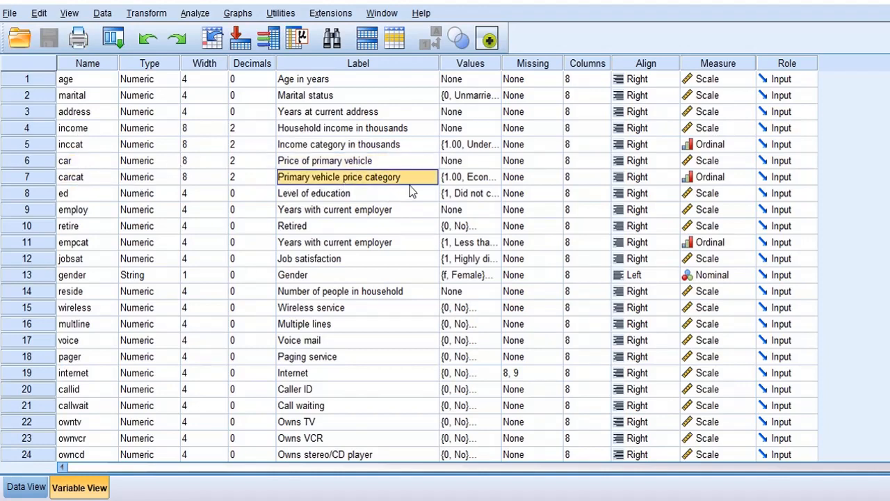
left_click(491, 178)
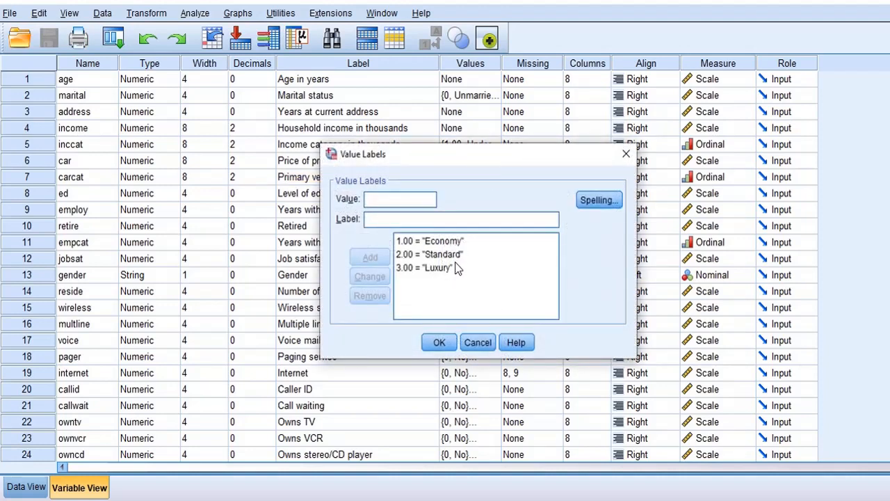
left_click(478, 343)
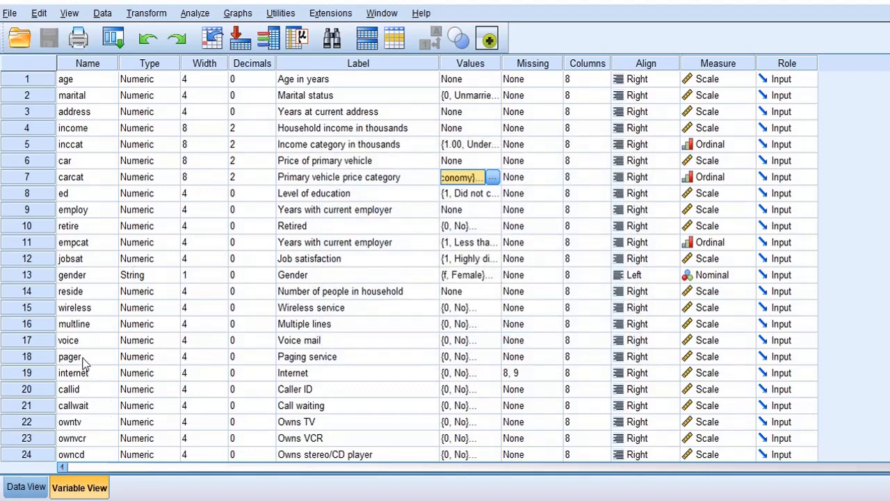
Step: Examine the value labels of the gender variable and the measurement levels offered for it
left_click(79, 274)
left_click(482, 277)
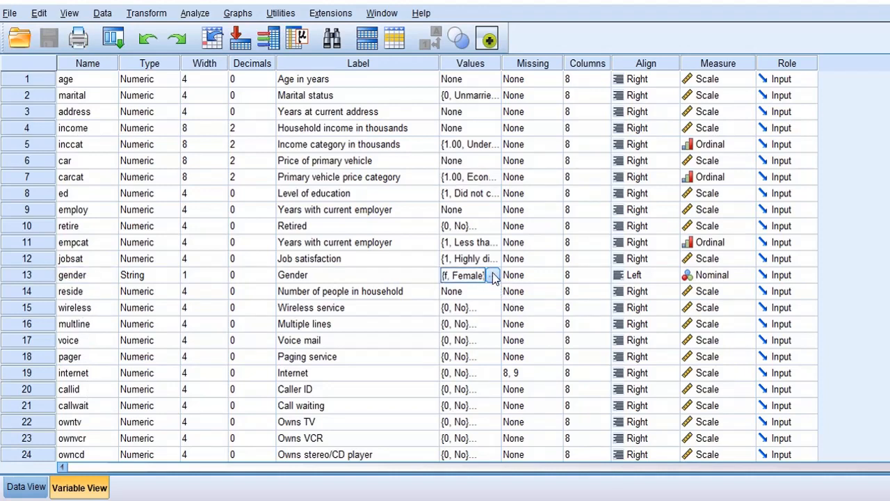
left_click(494, 275)
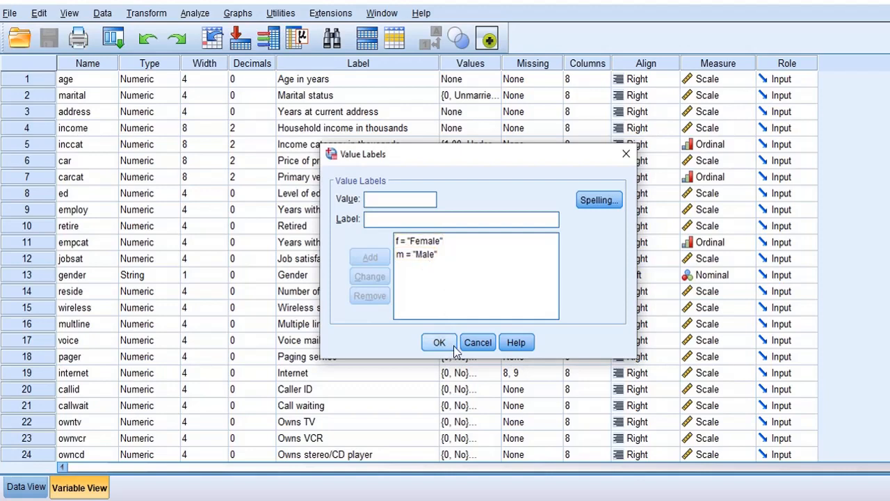
left_click(477, 346)
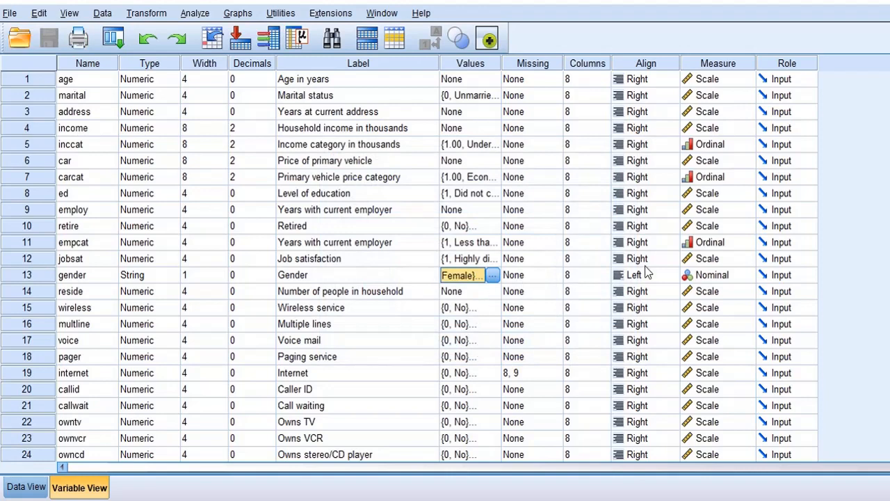
left_click(716, 279)
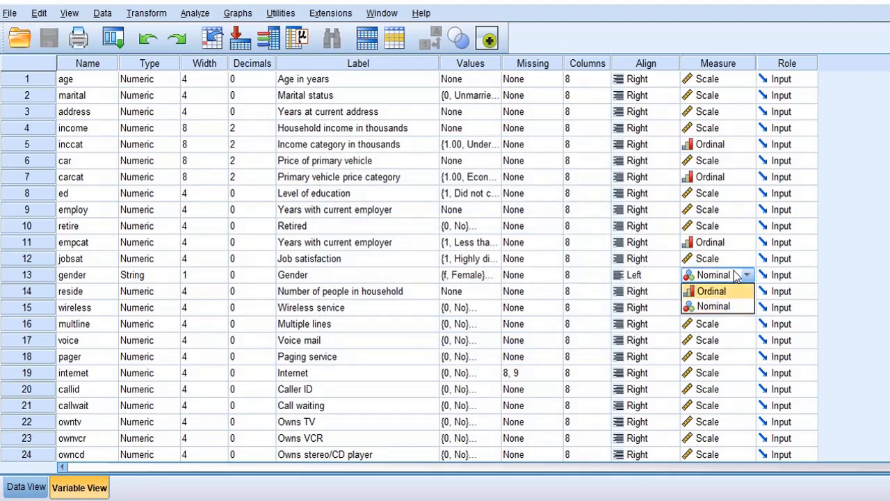
left_click(734, 272)
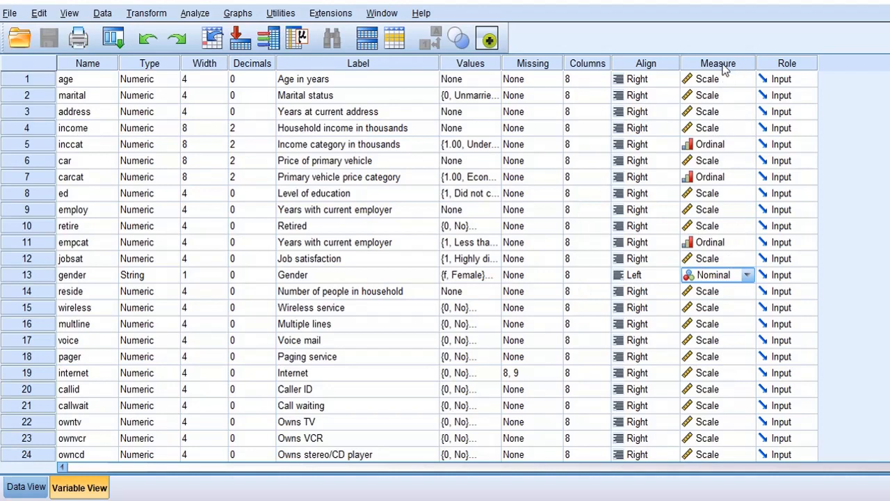
Step: Review the label of the job satisfaction variable jobsat and examine its defined value labels
left_click(300, 276)
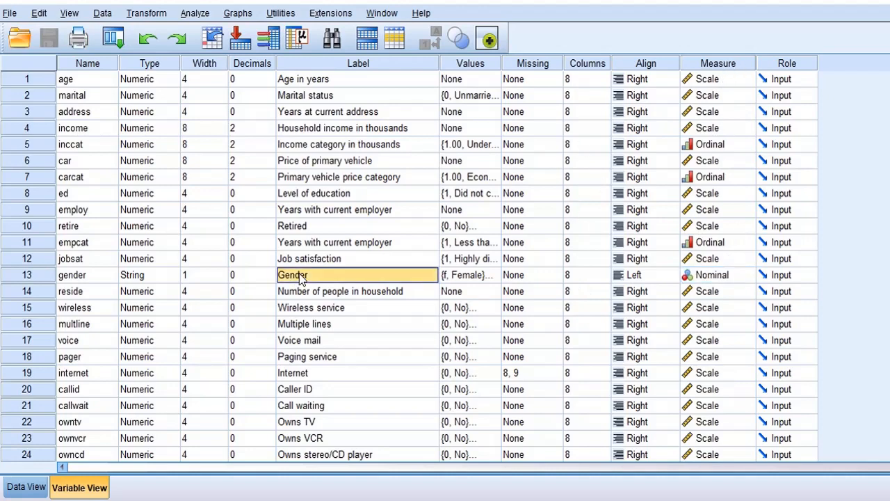
left_click(307, 257)
left_click(78, 258)
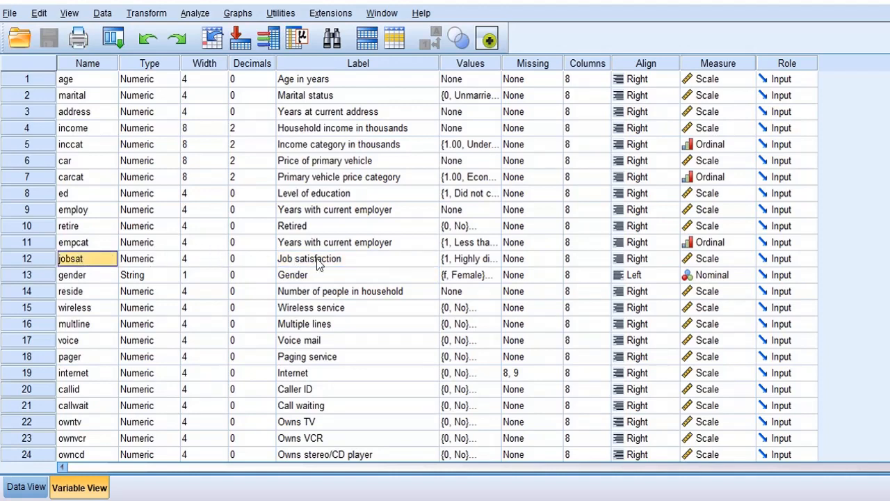
left_click(317, 260)
left_click(459, 261)
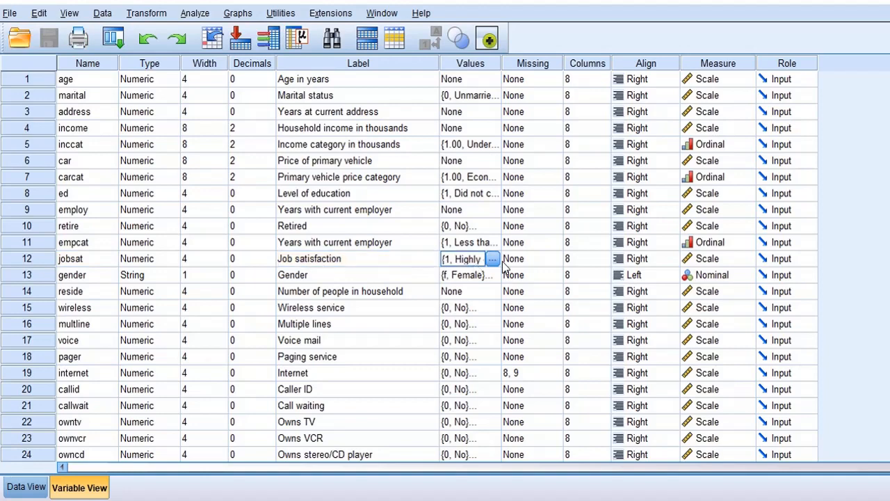
left_click(495, 259)
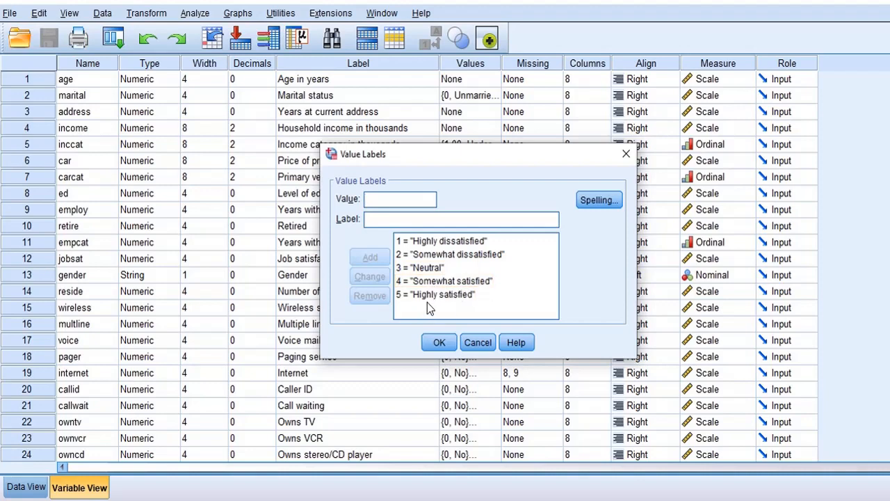
left_click(473, 345)
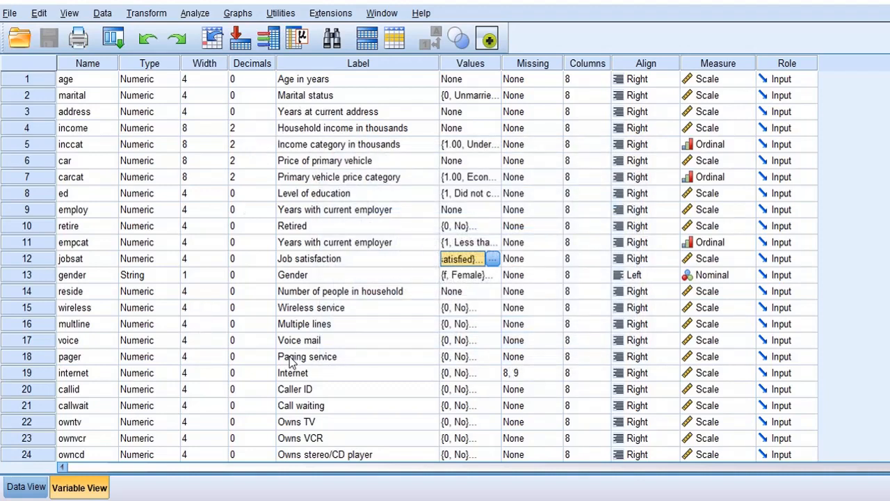
Step: Find the internet variable near the end of the variable list and inspect its value labels
left_click(112, 149)
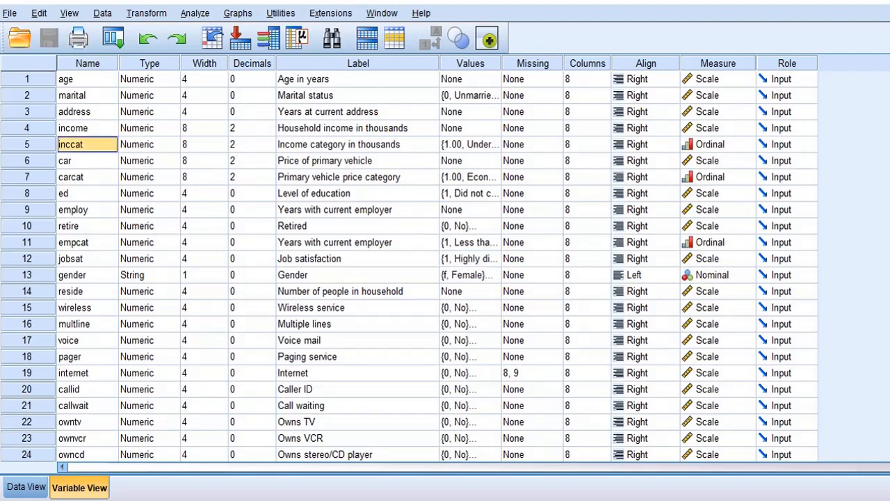
scroll(409, 267, "down", 6)
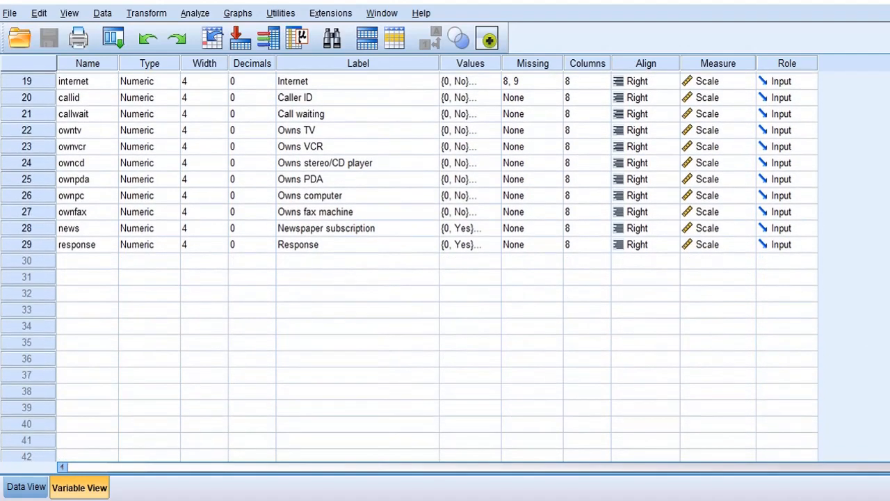
scroll(409, 267, "up", 1)
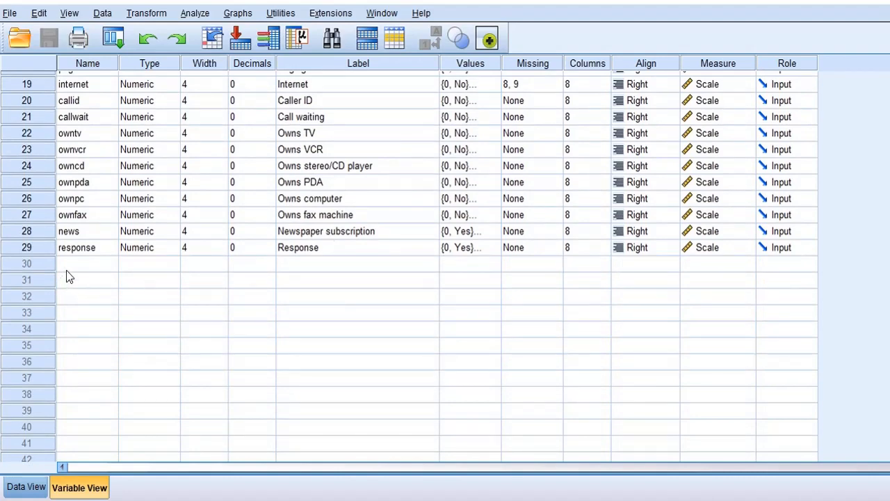
left_click(78, 89)
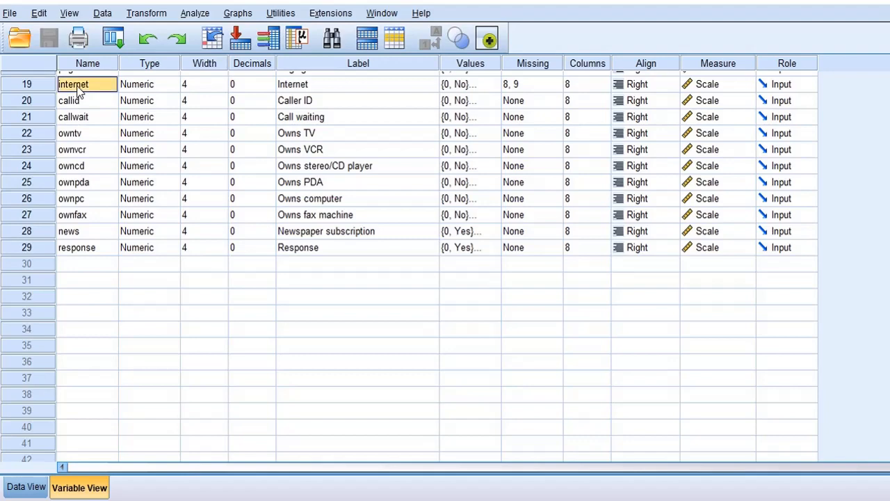
left_click(478, 84)
left_click(490, 84)
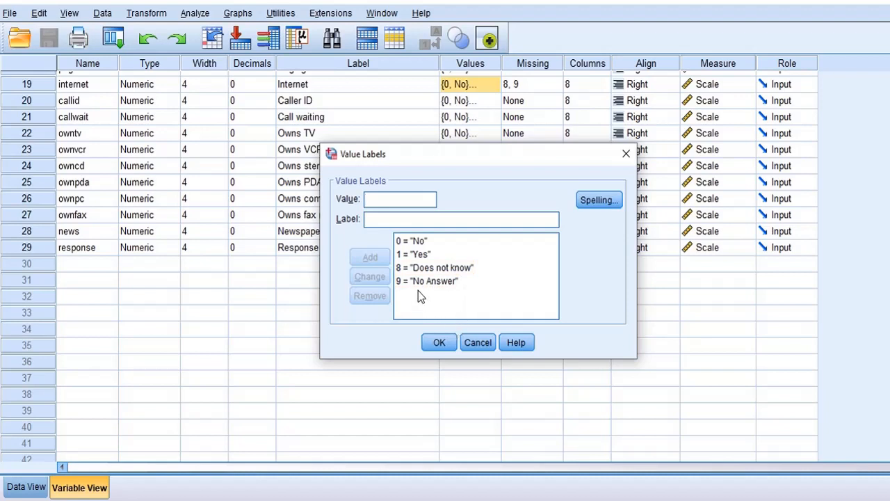
left_click(479, 345)
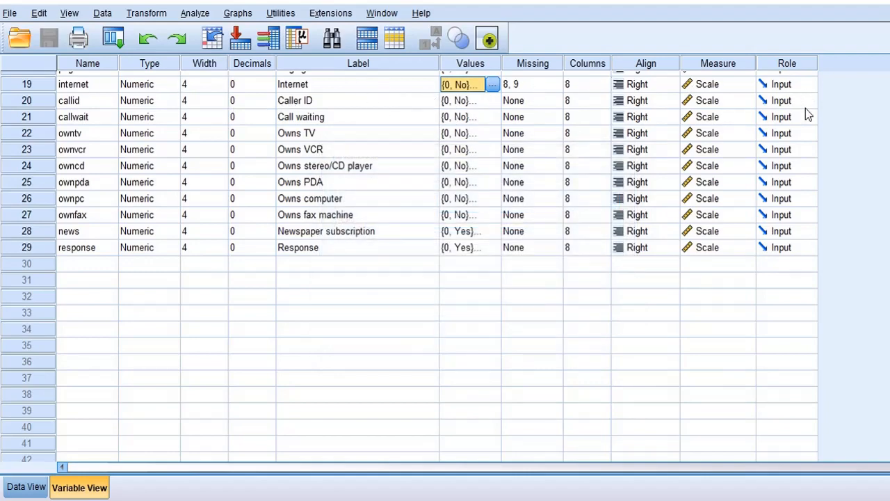
Step: Examine the discrete missing values defined for the internet variable, leaving the settings as they are
scroll(546, 186, "up", 2)
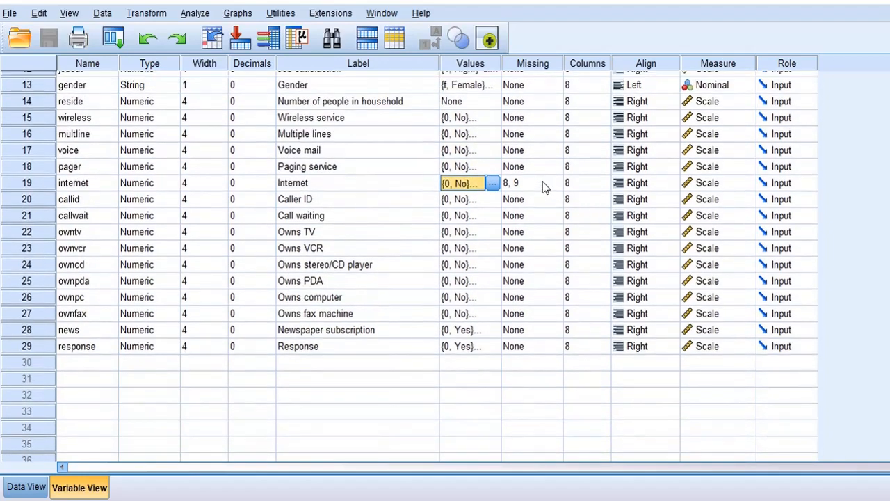
left_click(542, 183)
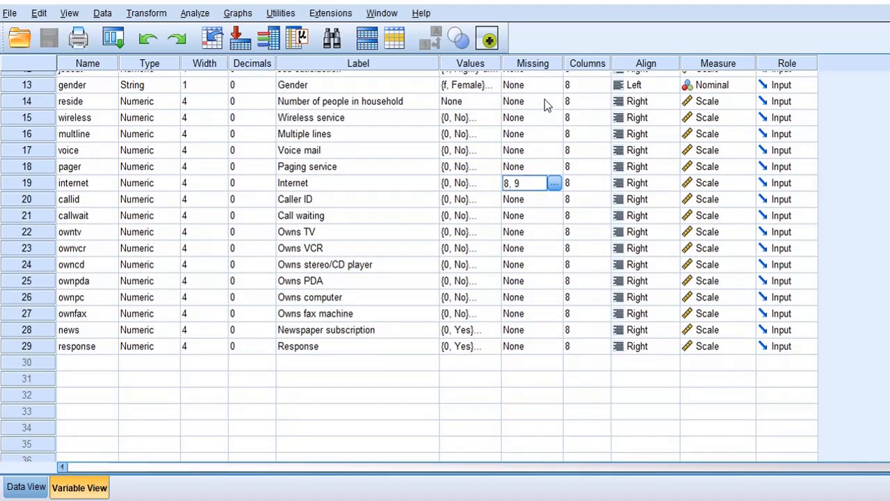
left_click(555, 183)
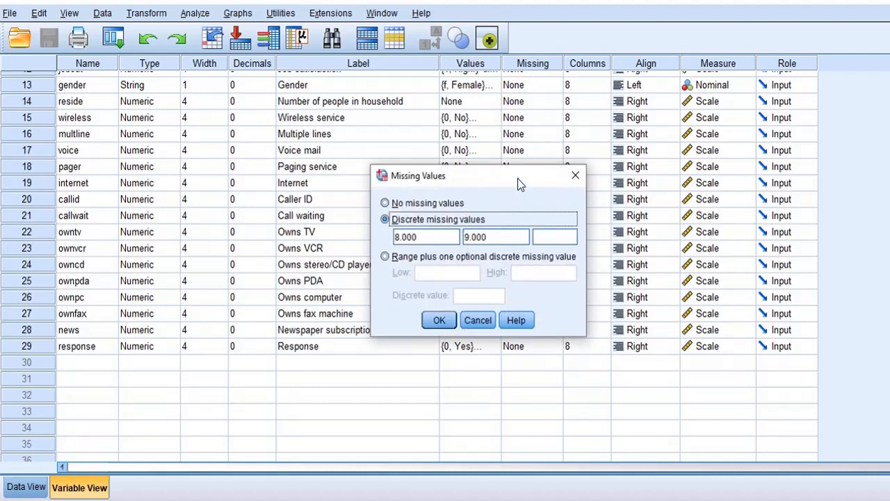
left_click_drag(516, 176, 600, 226)
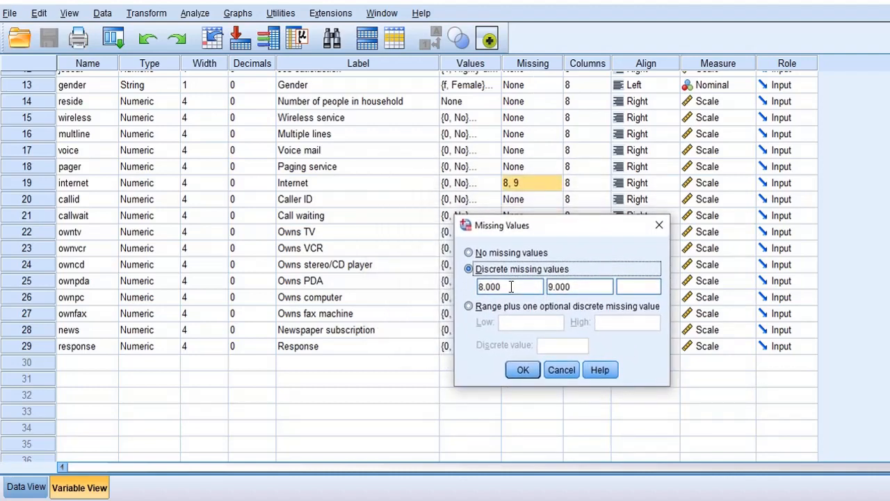
left_click_drag(510, 286, 472, 287)
left_click_drag(574, 289, 460, 289)
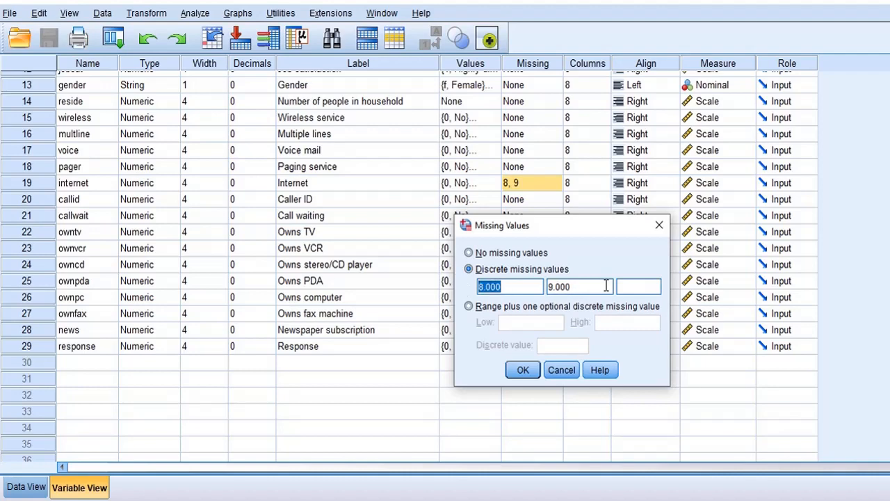
left_click_drag(578, 288, 543, 288)
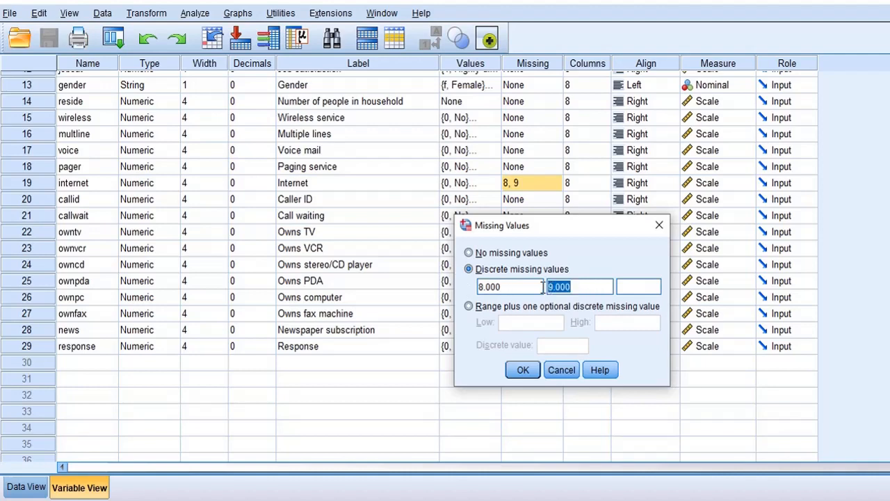
left_click(578, 286)
left_click_drag(578, 286, 541, 287)
left_click(571, 287)
left_click_drag(580, 286, 470, 285)
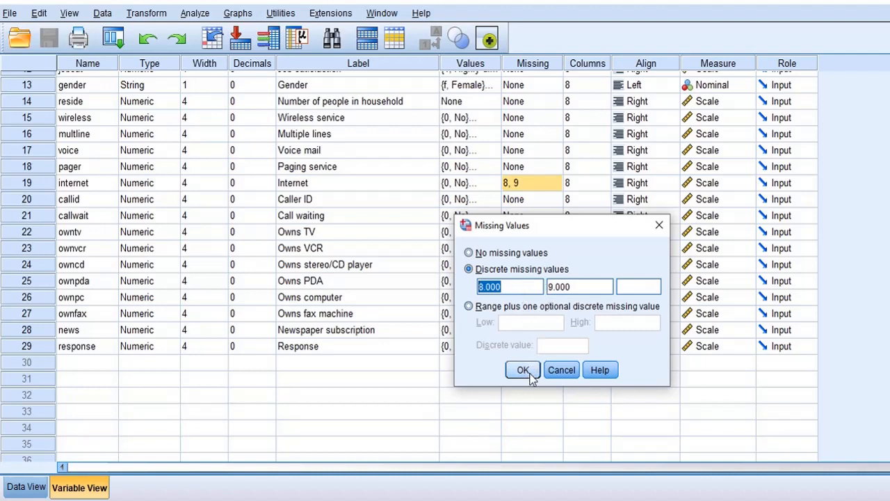
left_click(559, 372)
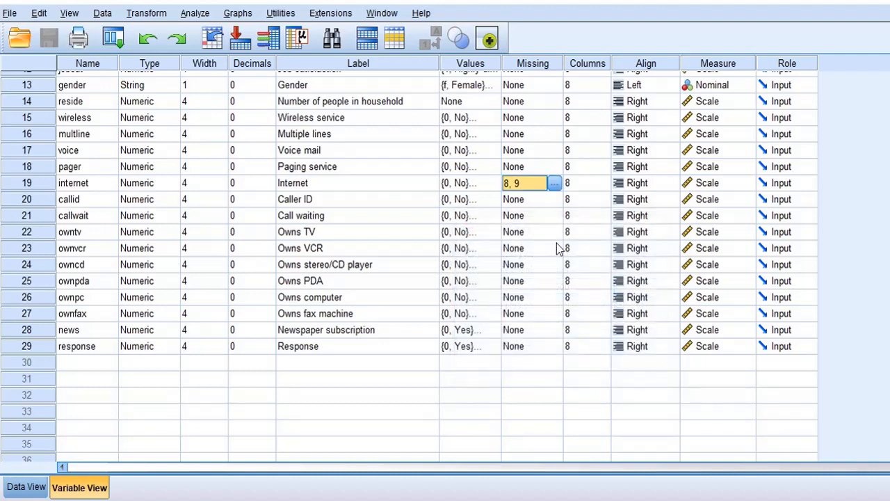
Step: Compare the missing-value codes of the internet variable with its value labels, checking the label of code 9
left_click(554, 184)
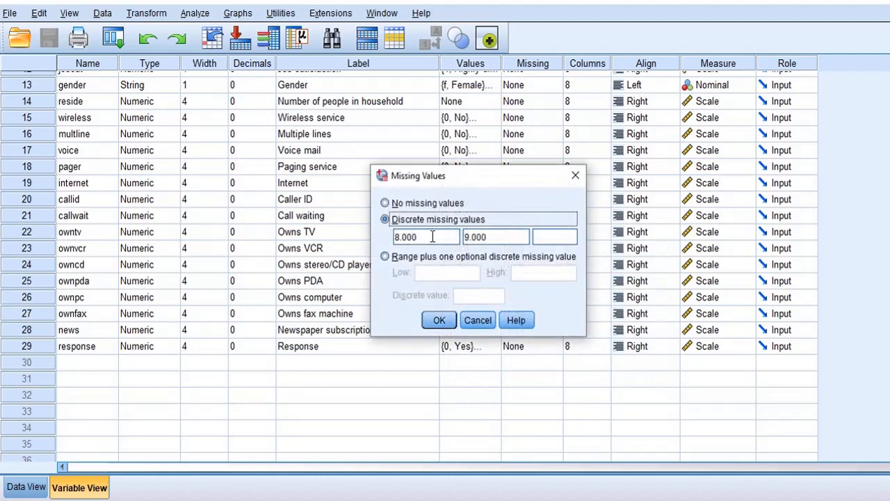
left_click(477, 320)
left_click(554, 183)
left_click(477, 321)
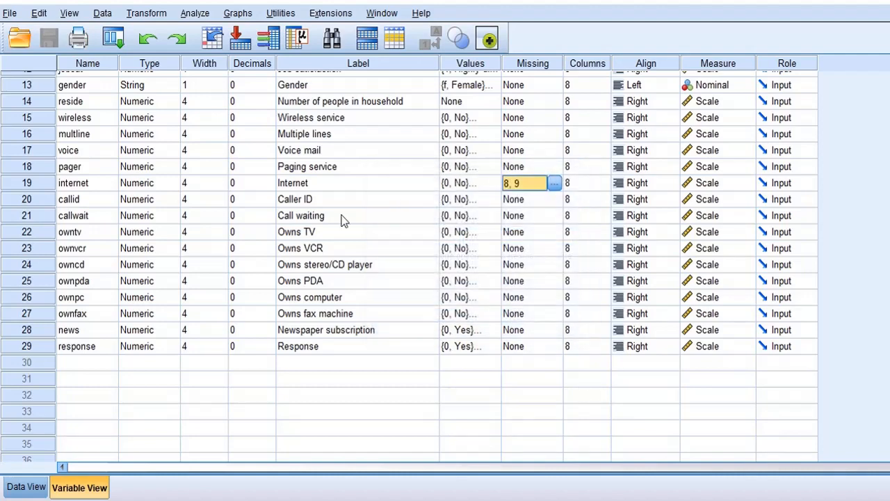
left_click(475, 186)
left_click(491, 182)
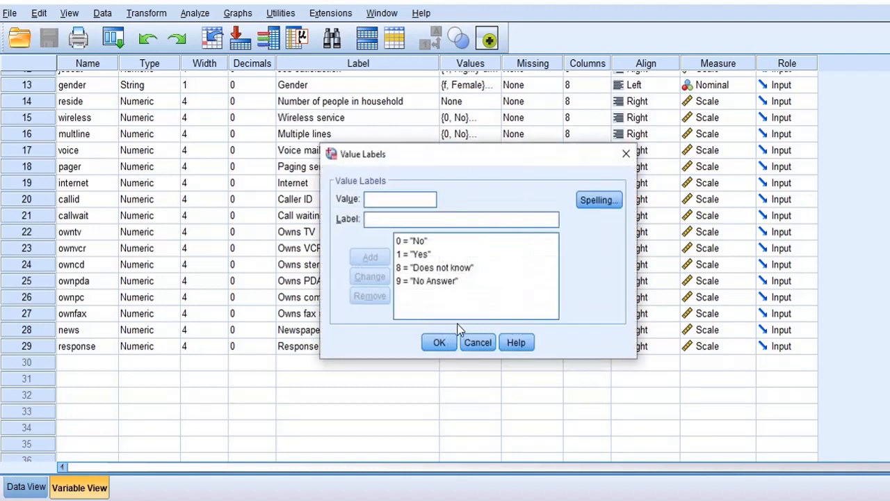
left_click(431, 281)
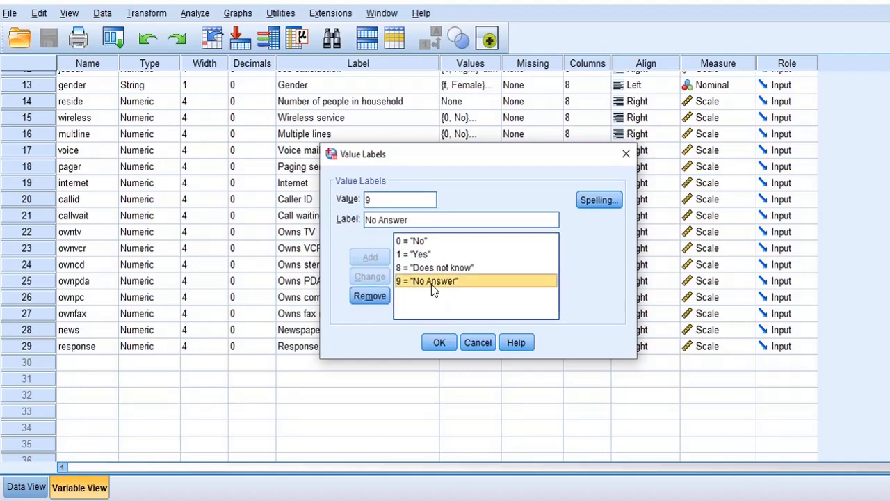
left_click(477, 343)
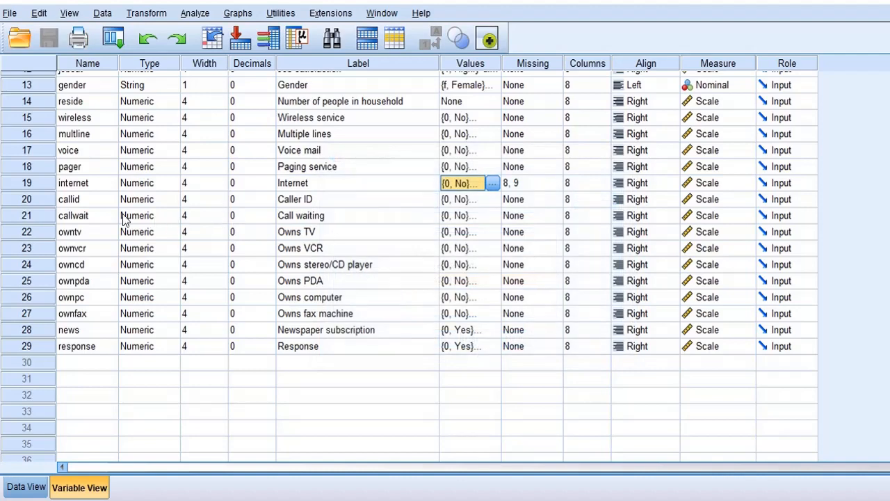
Step: Review the label of the news variable and inspect how its value labels are coded
left_click(86, 218)
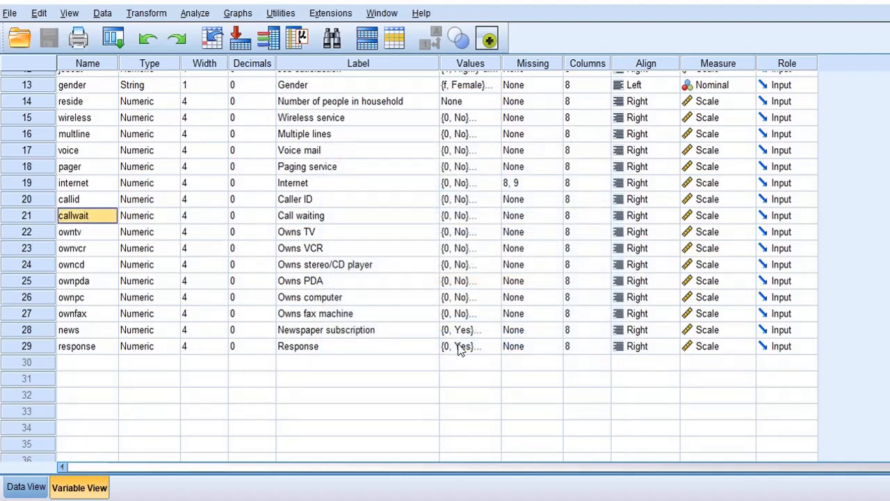
left_click(96, 330)
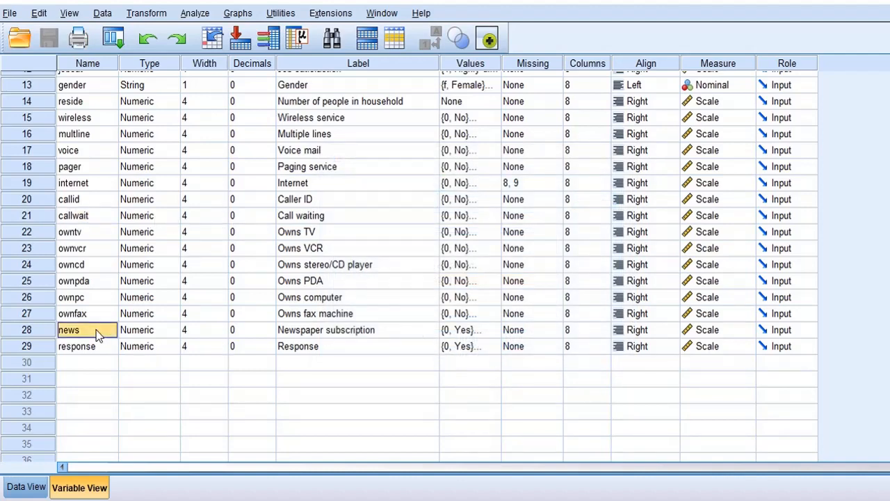
left_click(357, 331)
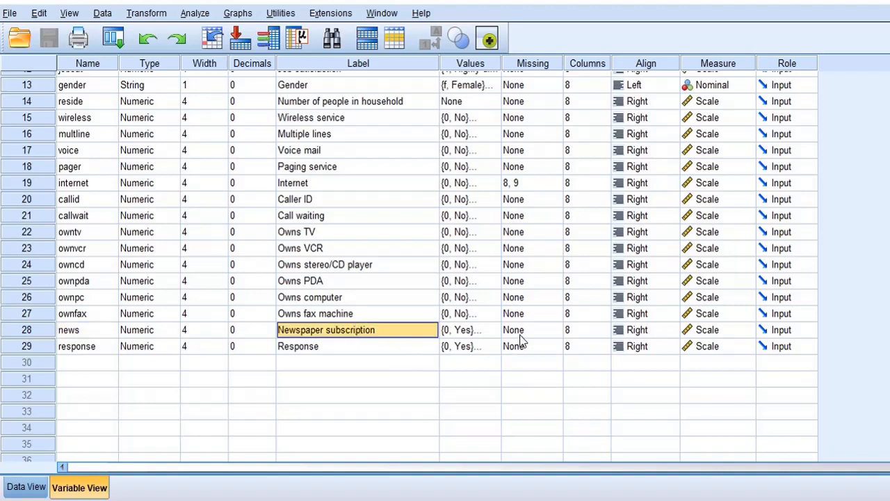
left_click(484, 332)
left_click(493, 331)
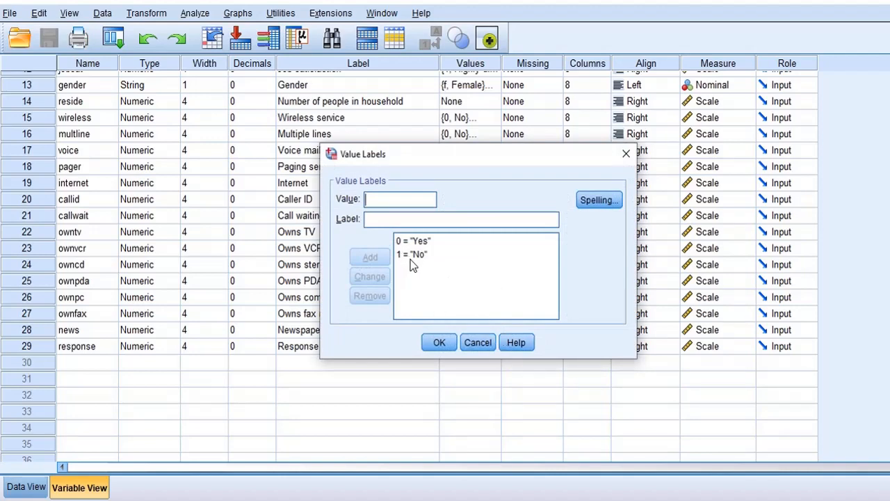
left_click(482, 342)
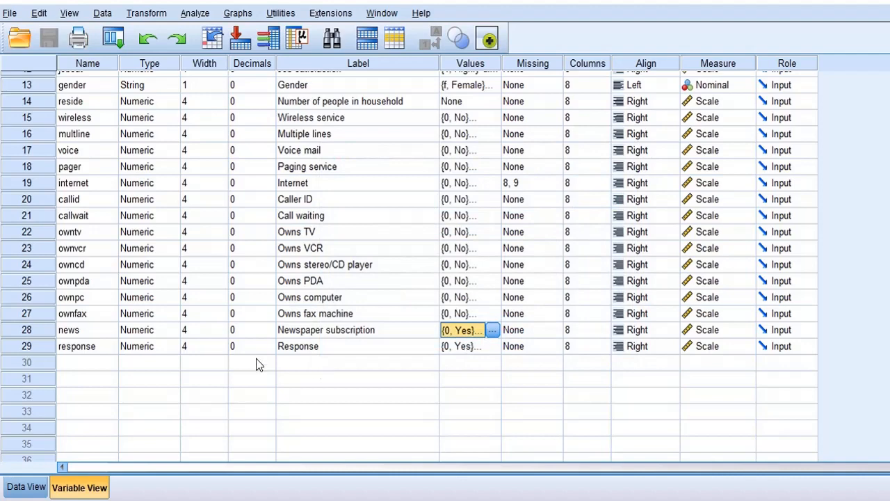
Step: Inspect the value labels defined for the response variable in the last row of the variable list
left_click(87, 347)
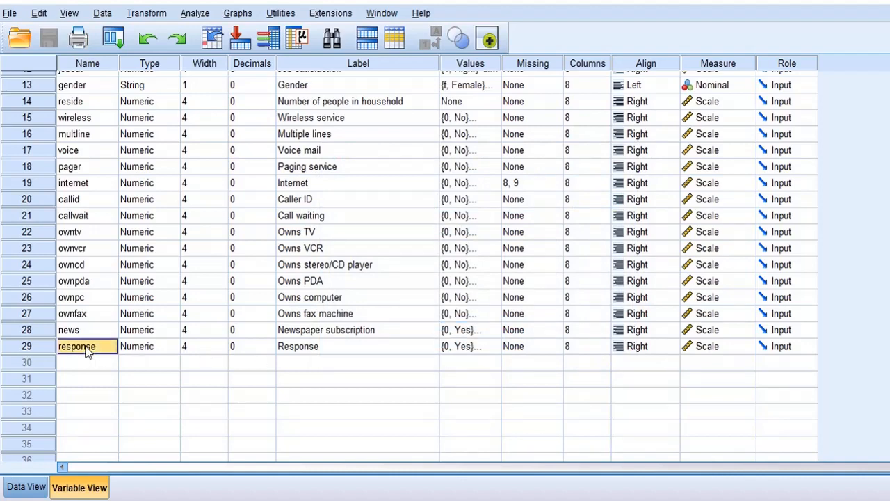
left_click(459, 340)
left_click(496, 347)
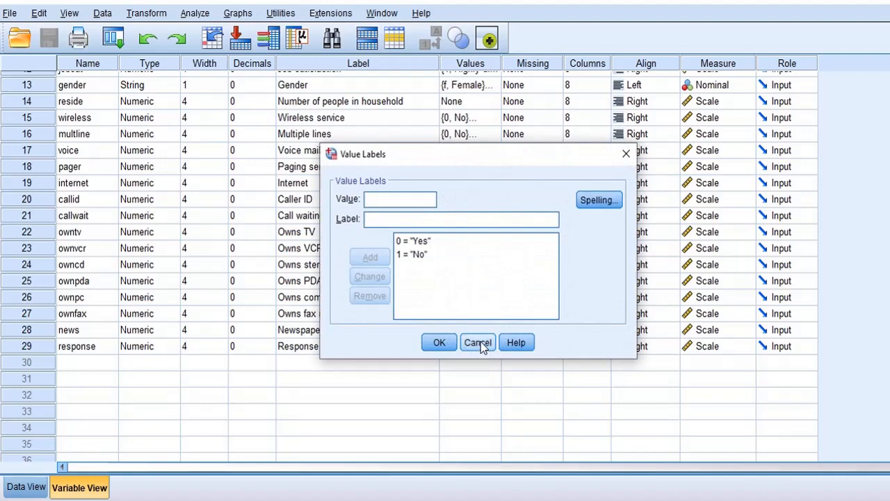
left_click(491, 343)
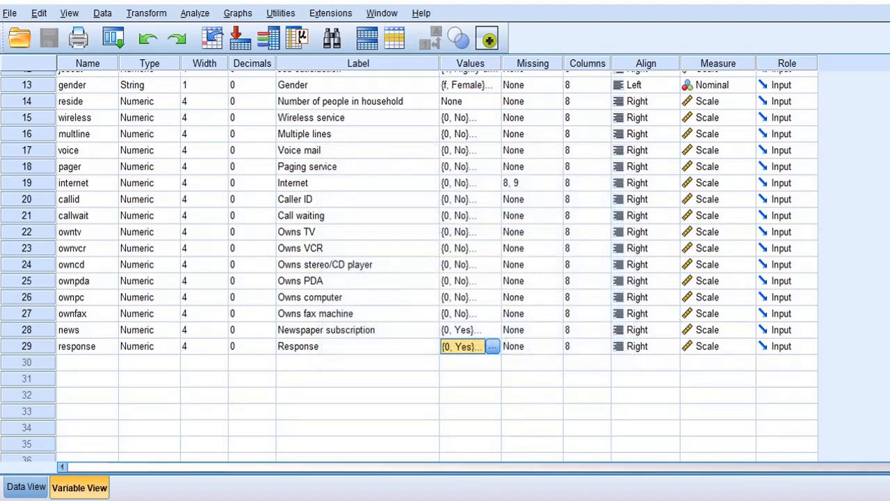
Step: Switch to the case data and look over the recorded values in the age and inccat columns
scroll(409, 265, "up", 4)
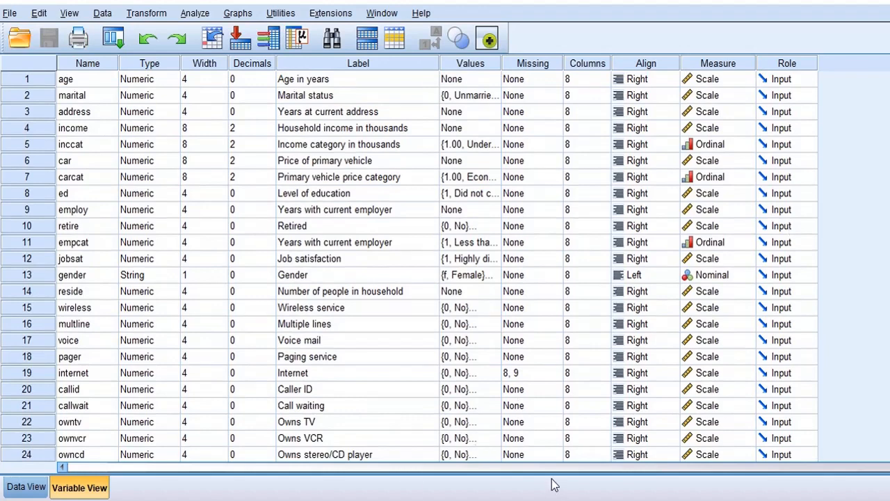
left_click(28, 488)
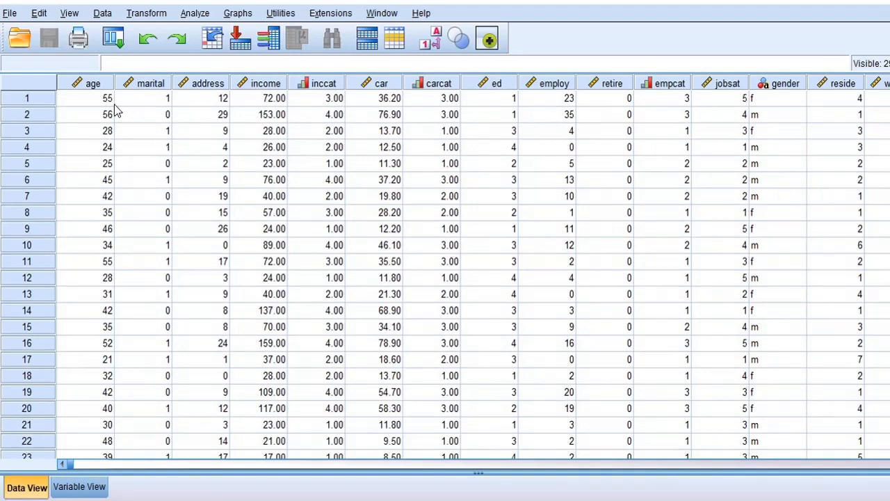
left_click(97, 86)
left_click(298, 192)
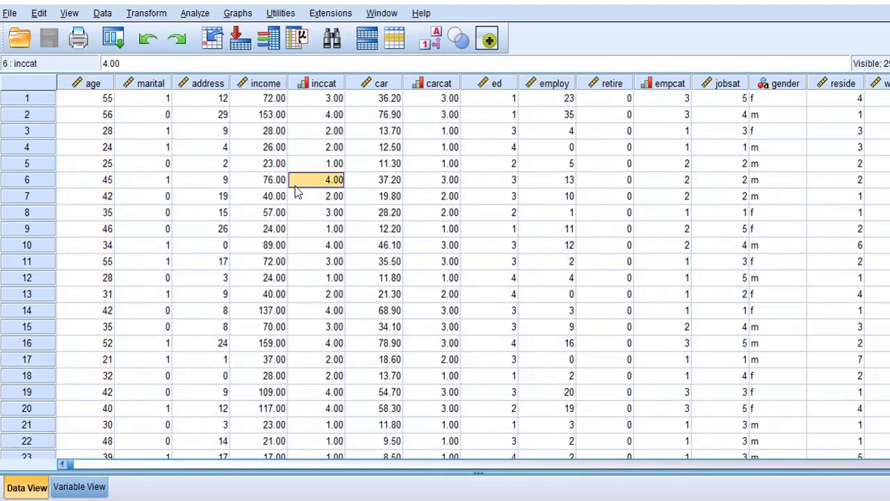
Step: Go from the first case to the last recorded case, check its row number, and return to the start of the data
left_click(98, 101)
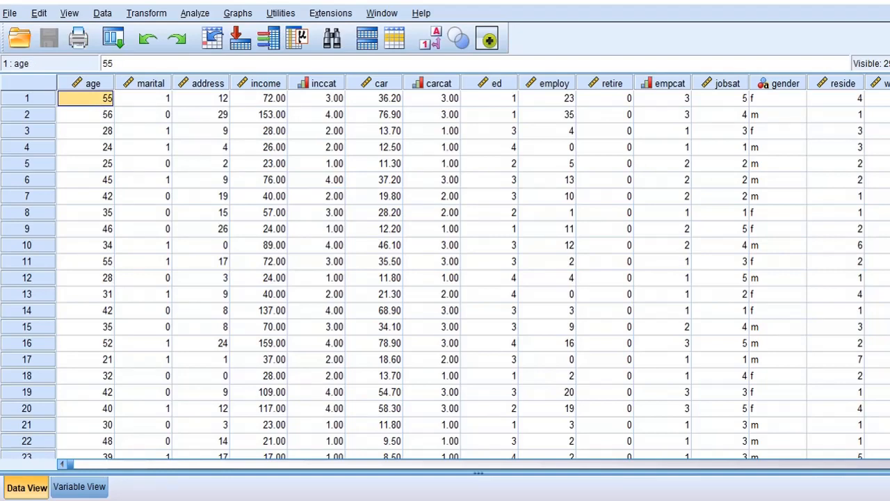
scroll(445, 274, "down", 20)
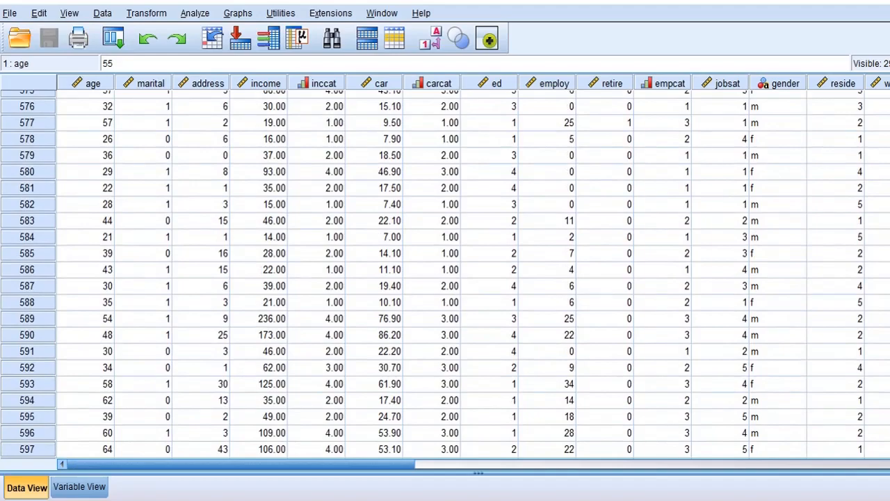
scroll(445, 274, "down", 20)
scroll(446, 274, "down", 20)
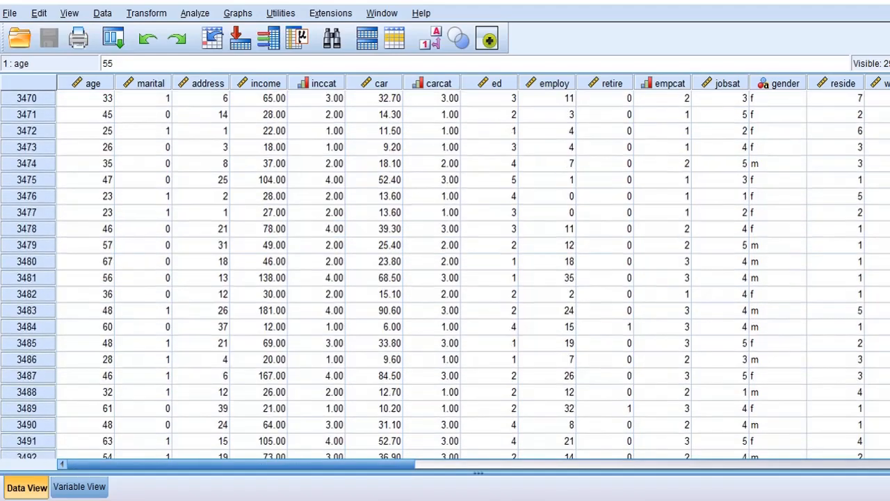
scroll(445, 274, "down", 20)
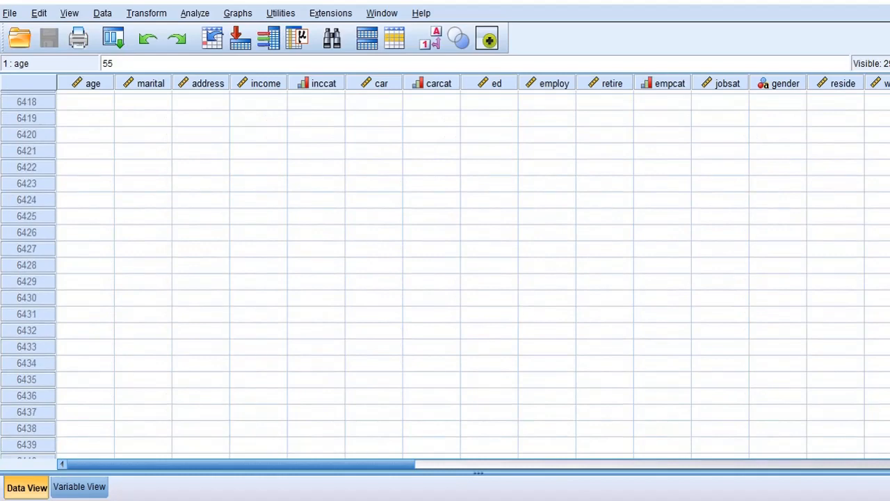
scroll(445, 274, "up", 7)
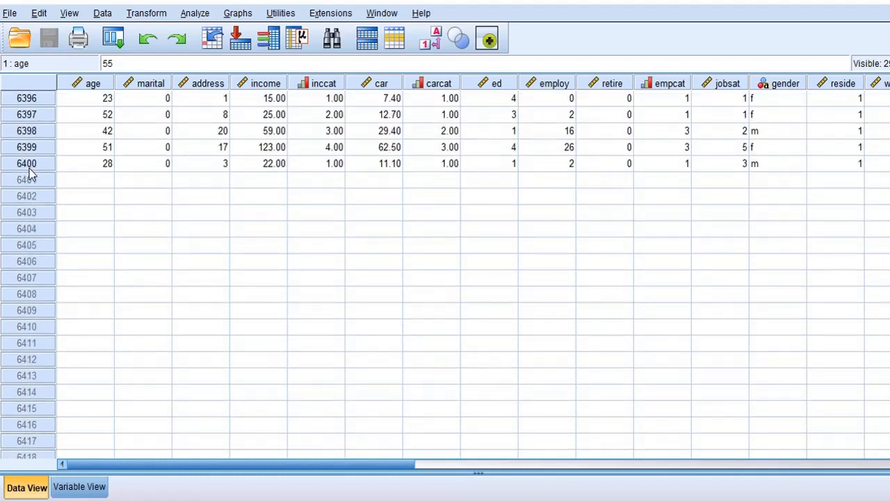
left_click(113, 162)
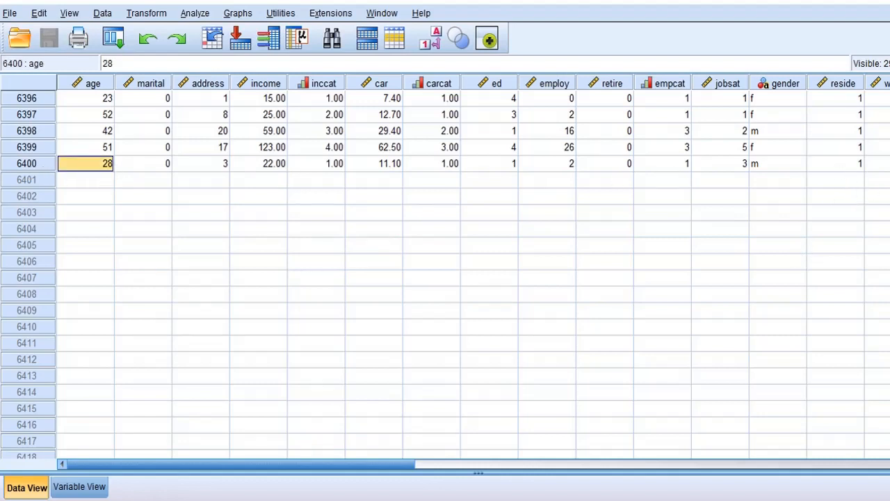
left_click_drag(889, 445, 889, 94)
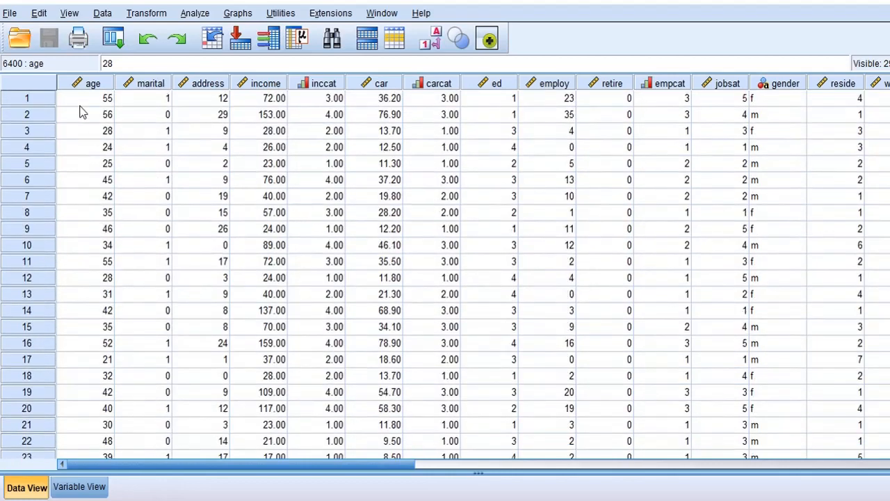
Step: Review the first case's values one by one for age, marital, address, income and inccat
left_click(106, 101)
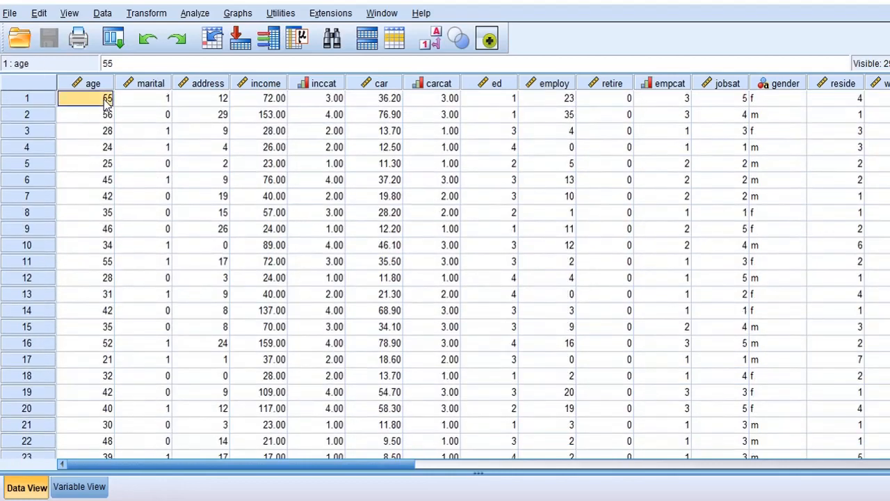
left_click(143, 103)
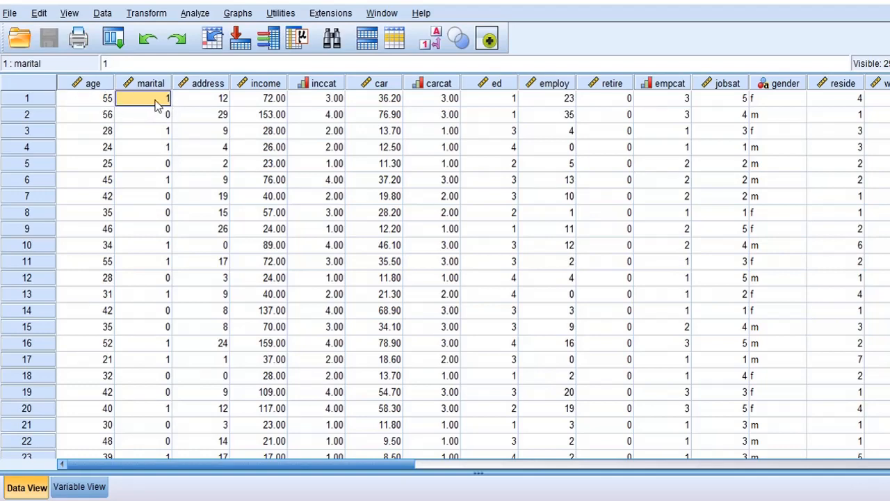
left_click(211, 101)
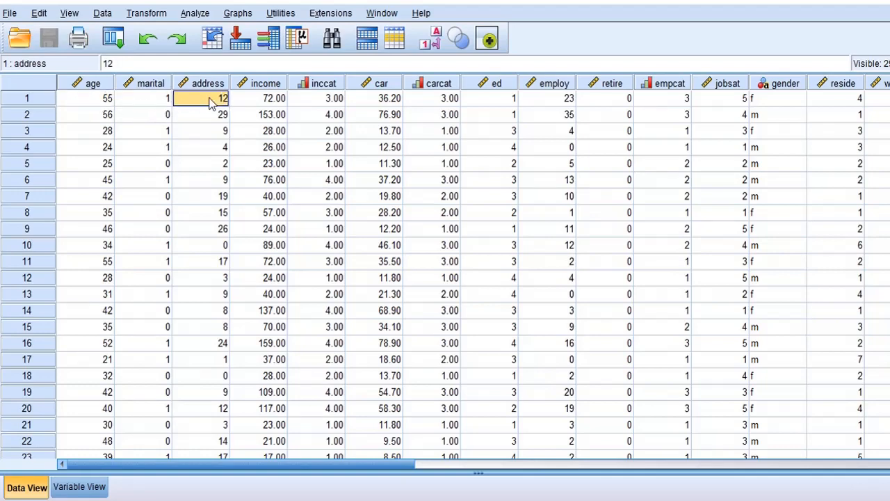
left_click(270, 105)
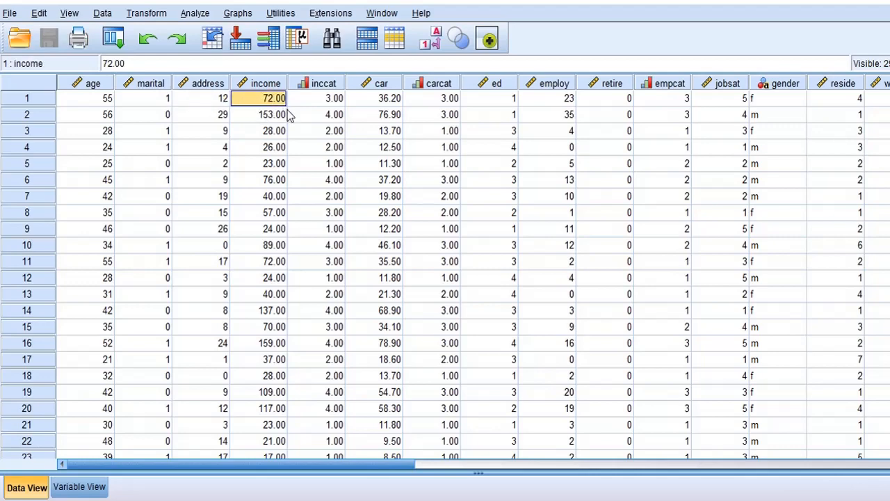
left_click(324, 102)
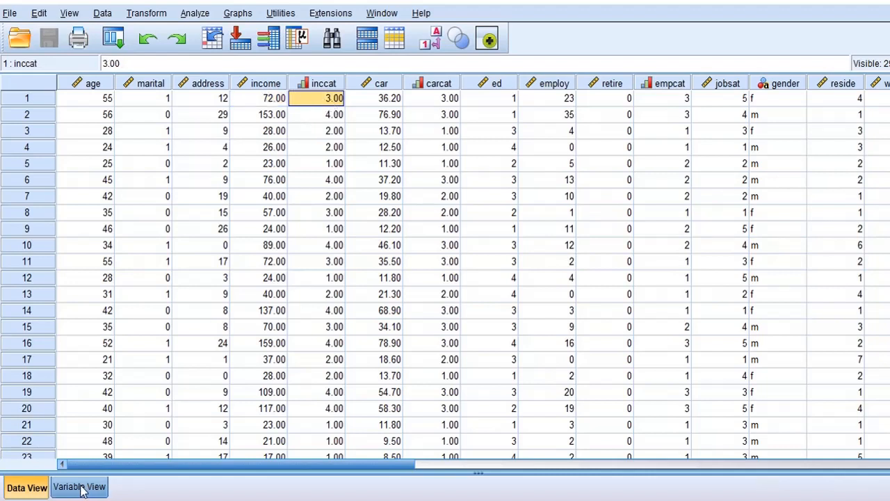
Step: Switch between codes and value labels to compare the inccat entries of the first two cases
left_click(436, 43)
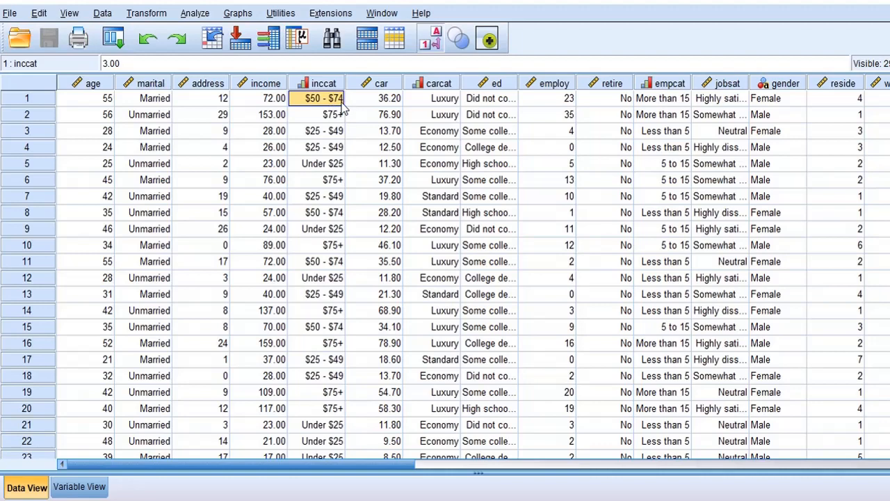
left_click(435, 42)
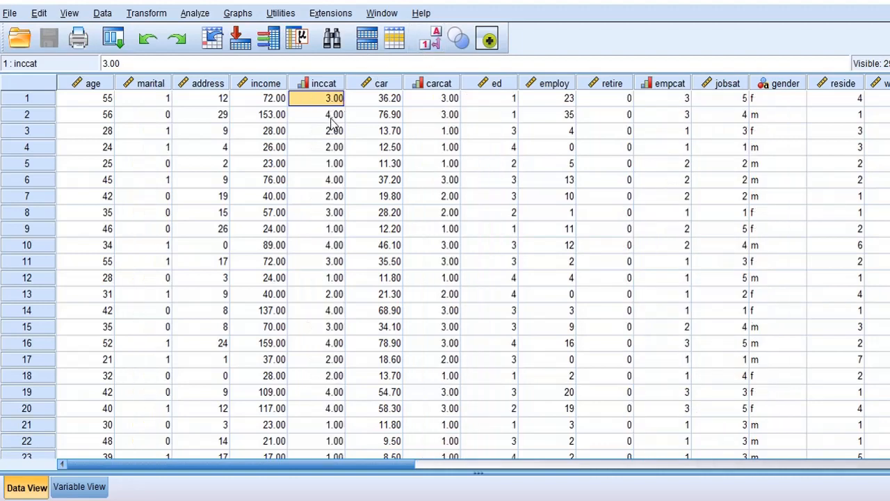
left_click(332, 119)
left_click(430, 41)
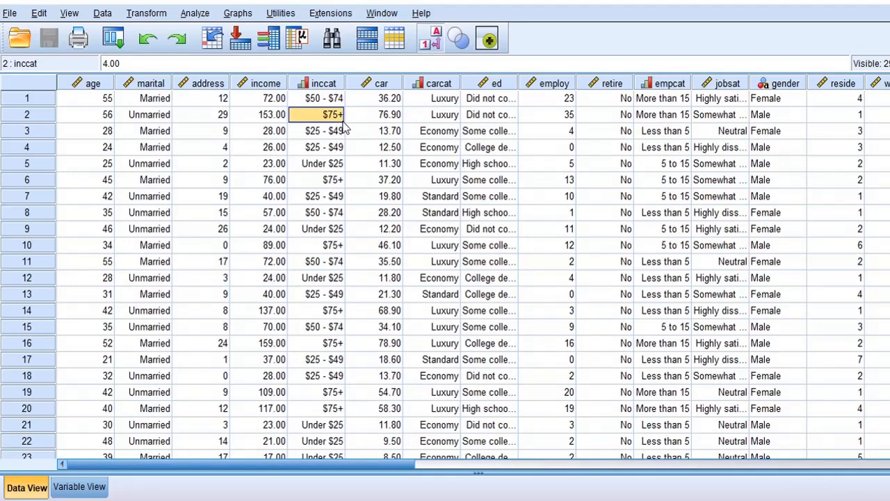
left_click(437, 43)
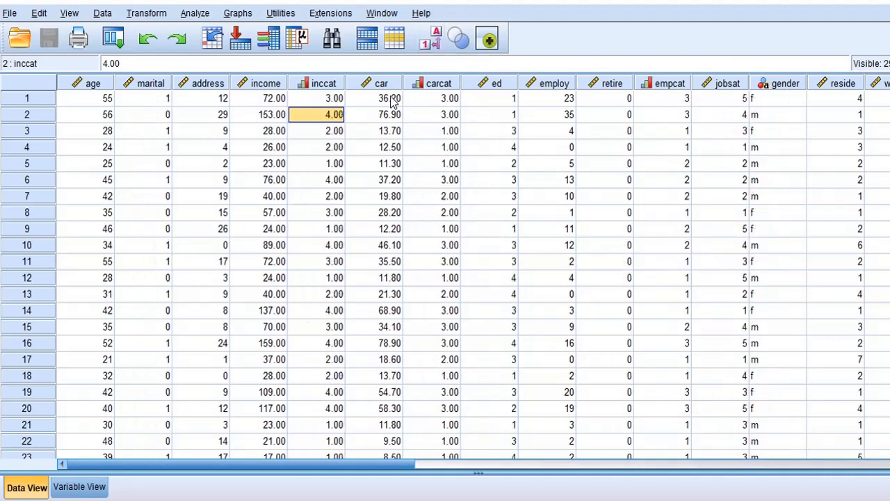
Step: Check the first case's car price, and compare carcat codes with their value labels in cases 1, 3 and 7
left_click(393, 100)
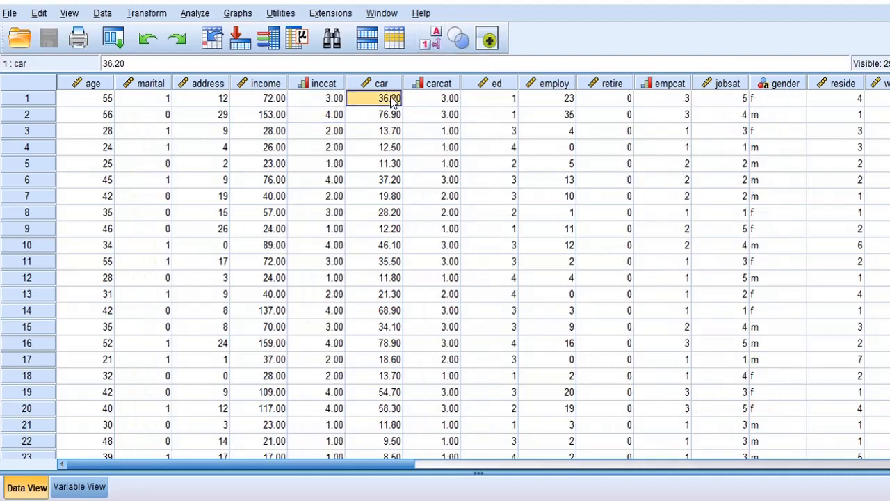
left_click(450, 101)
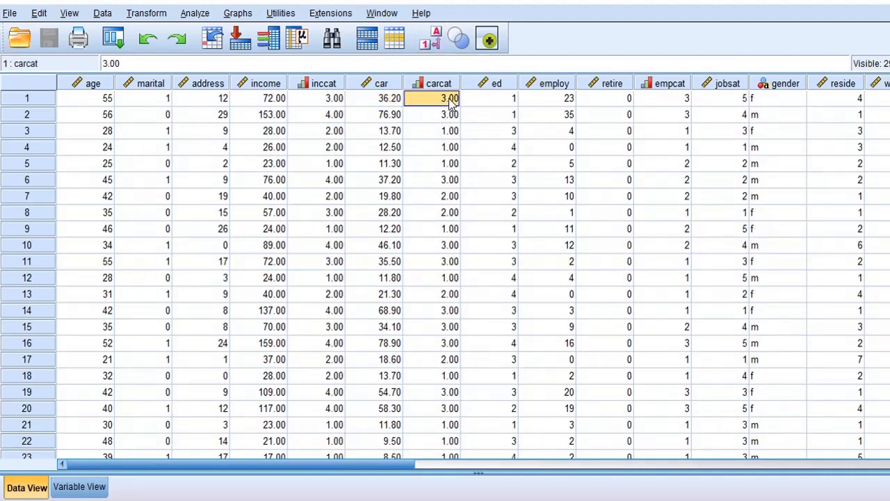
left_click(436, 40)
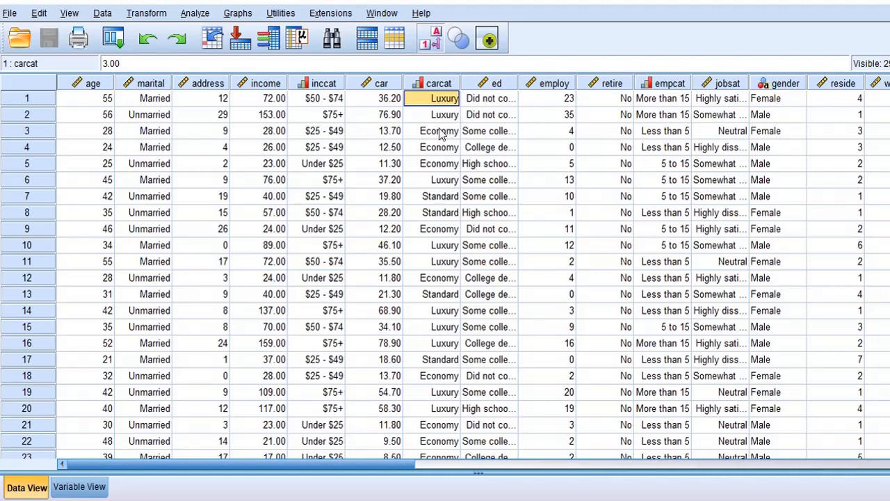
left_click(439, 131)
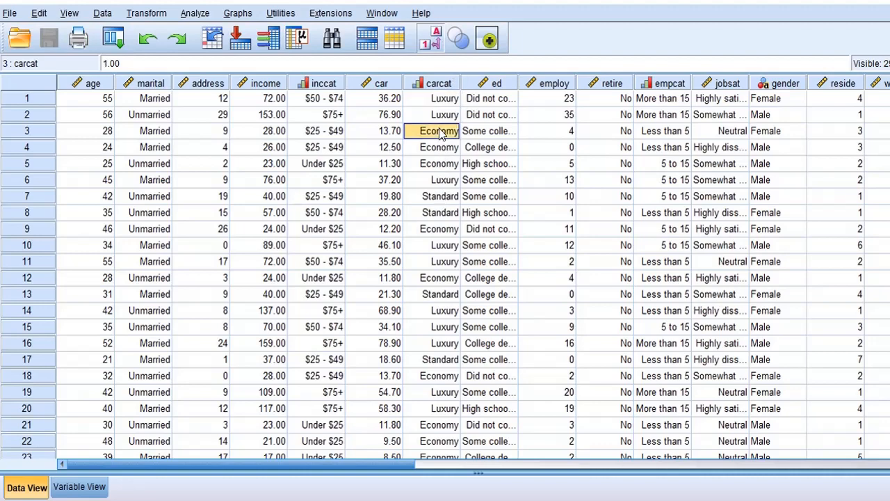
left_click(441, 197)
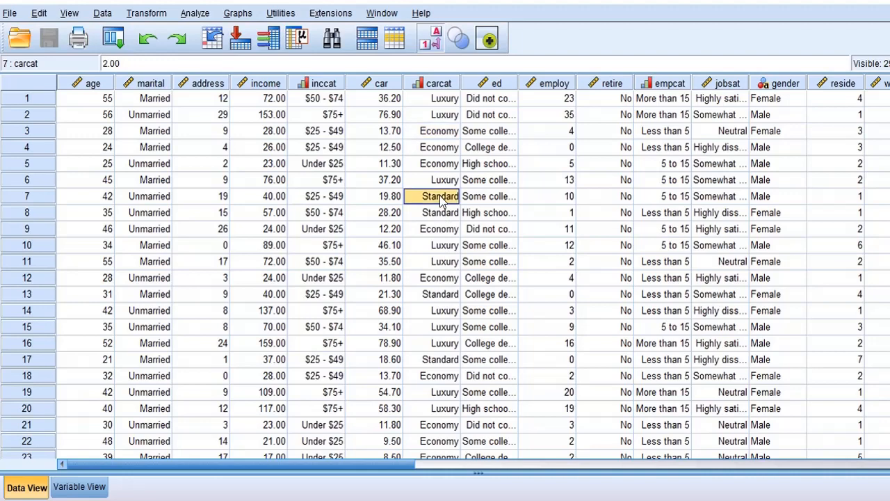
left_click(437, 42)
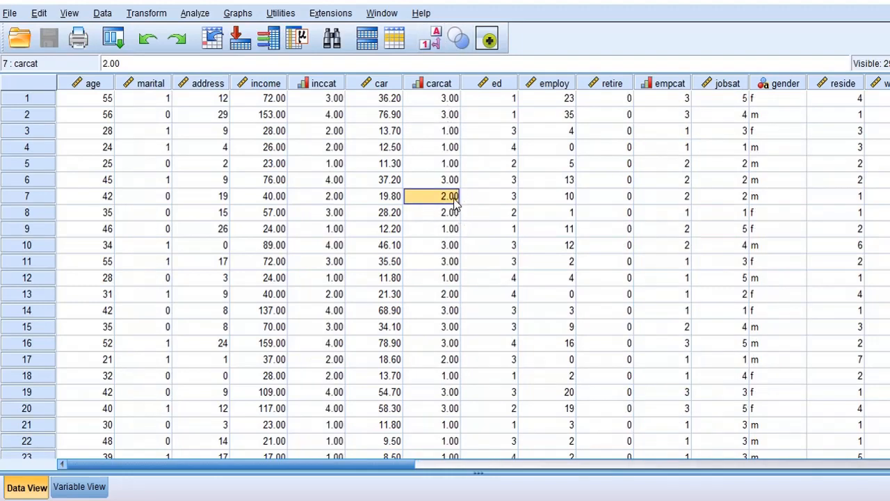
Step: Show value labels with the ed column widened to read the full education categories, and return to codes with the column narrowed again
left_click(504, 84)
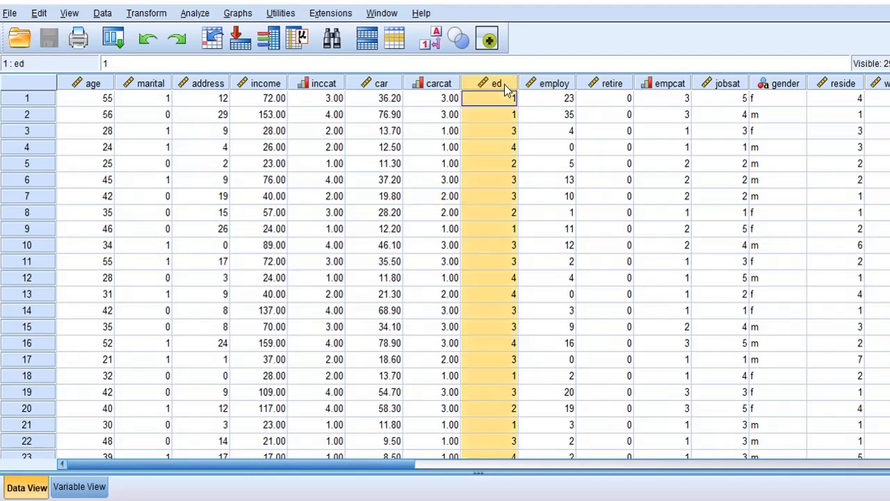
left_click(434, 44)
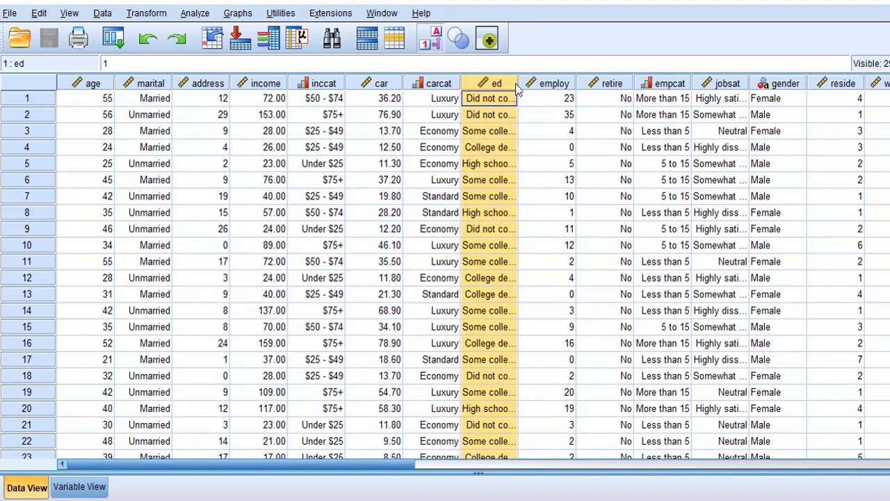
left_click_drag(517, 82, 621, 83)
double_click(593, 149)
left_click(593, 100)
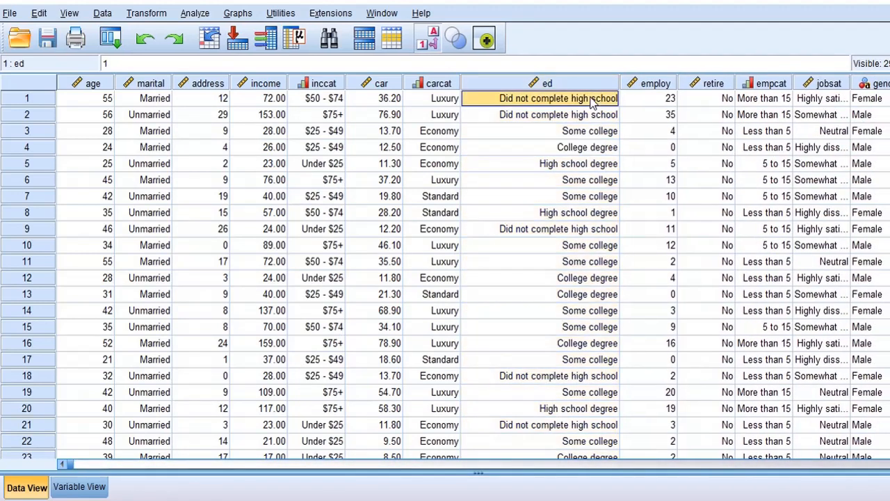
left_click(590, 117)
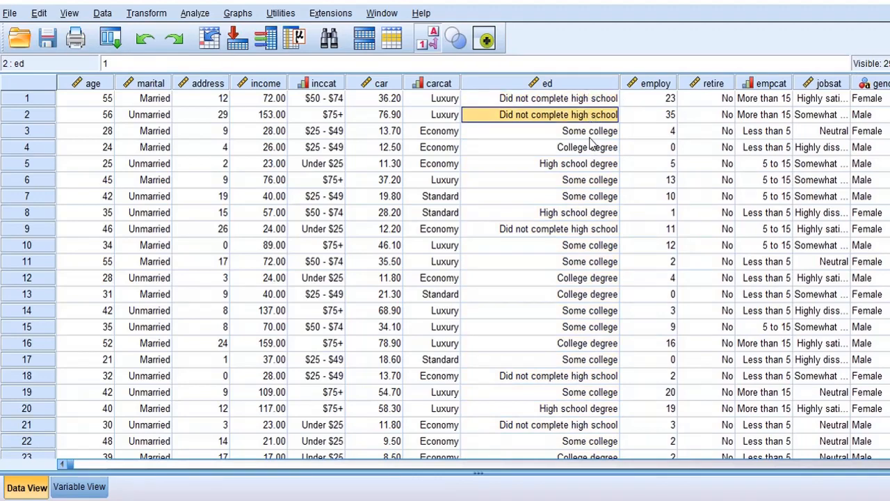
left_click(427, 45)
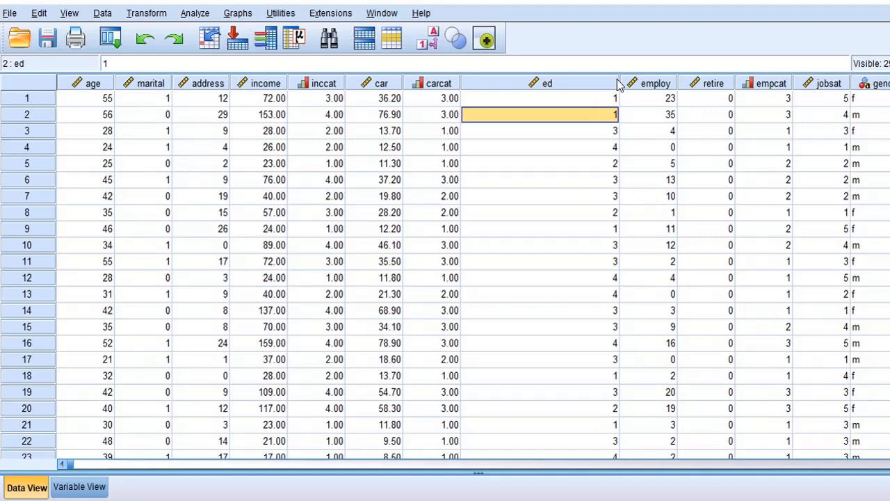
left_click_drag(618, 83, 526, 98)
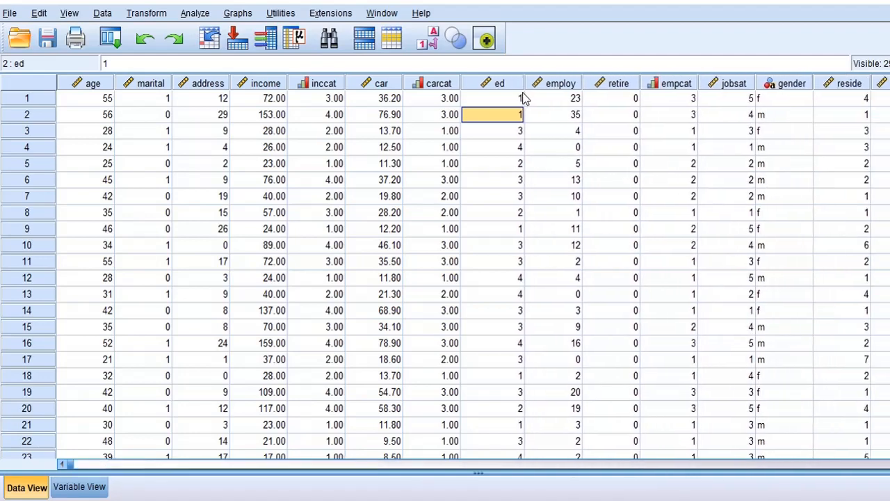
Step: Check whether the employ values have value labels, and look up the variable's label in the variable definitions before returning to the case data
left_click(546, 103)
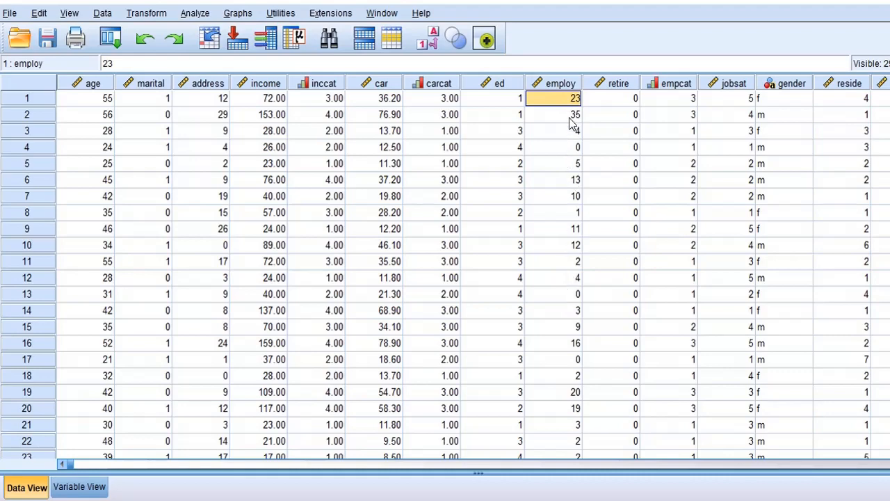
left_click(433, 39)
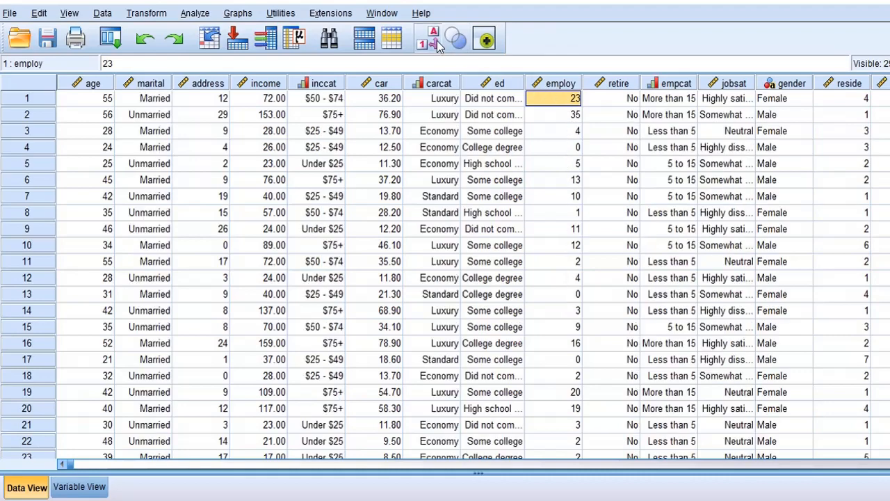
left_click(437, 42)
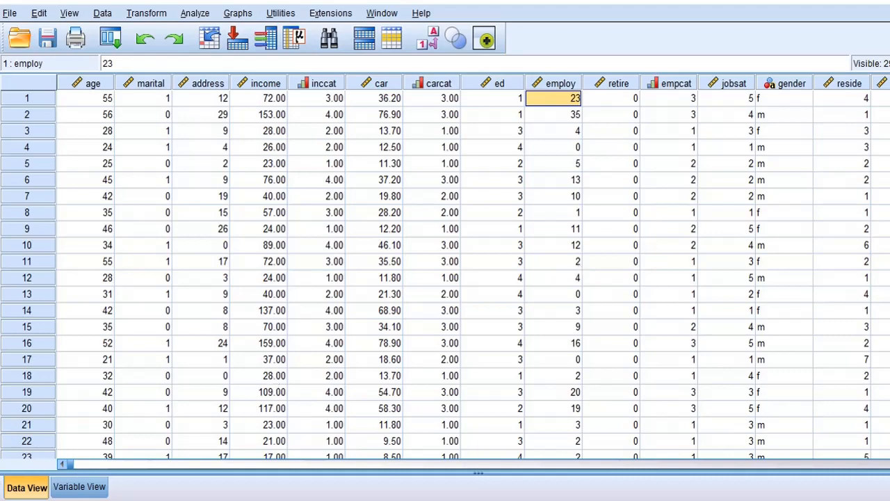
left_click(82, 487)
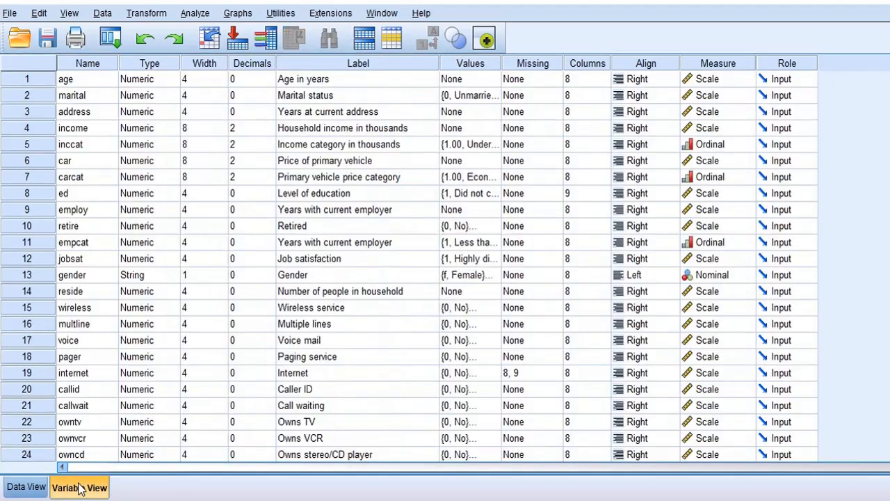
left_click(81, 210)
left_click(321, 211)
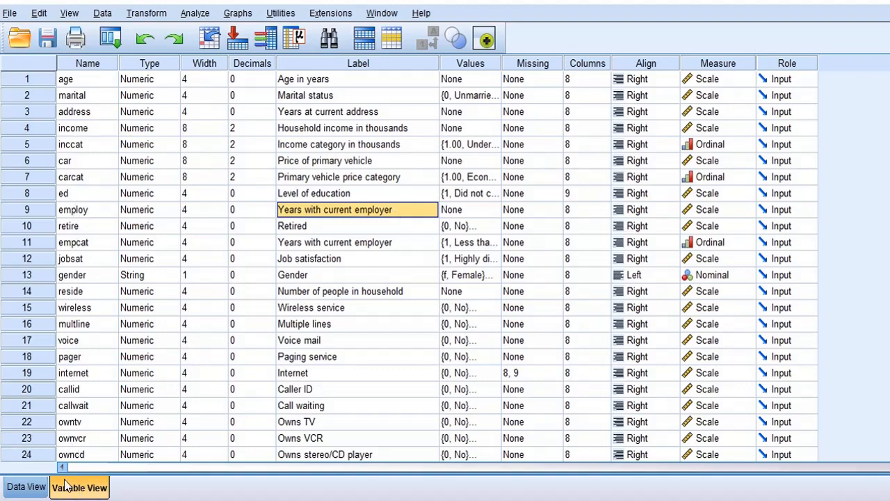
left_click(31, 487)
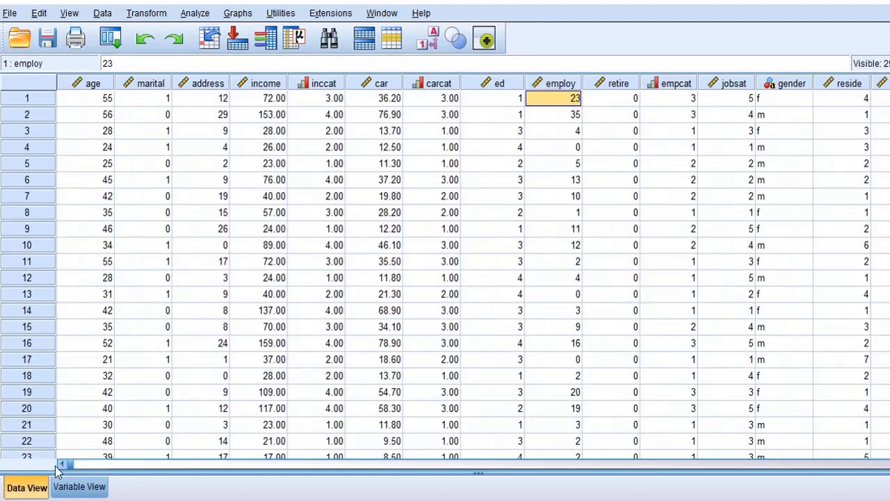
Step: Compare the employ values of several cases between case 1 and case 16, and check case 2's against its age
left_click(609, 100)
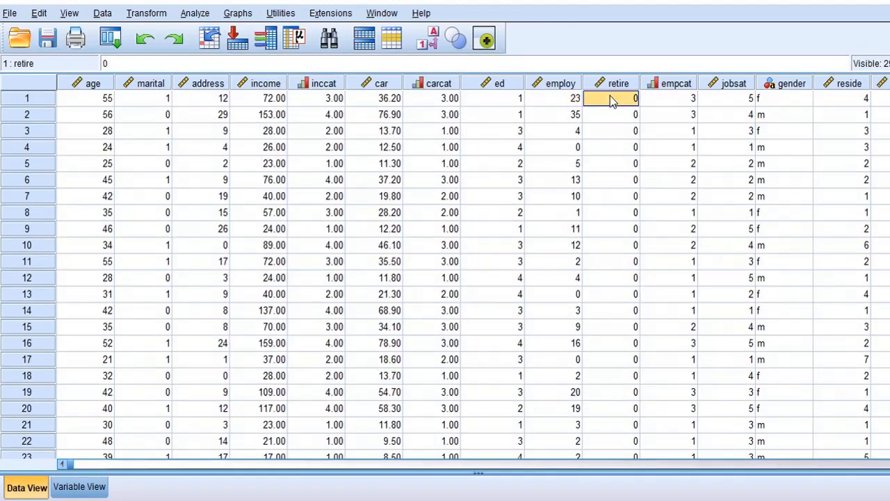
left_click(569, 101)
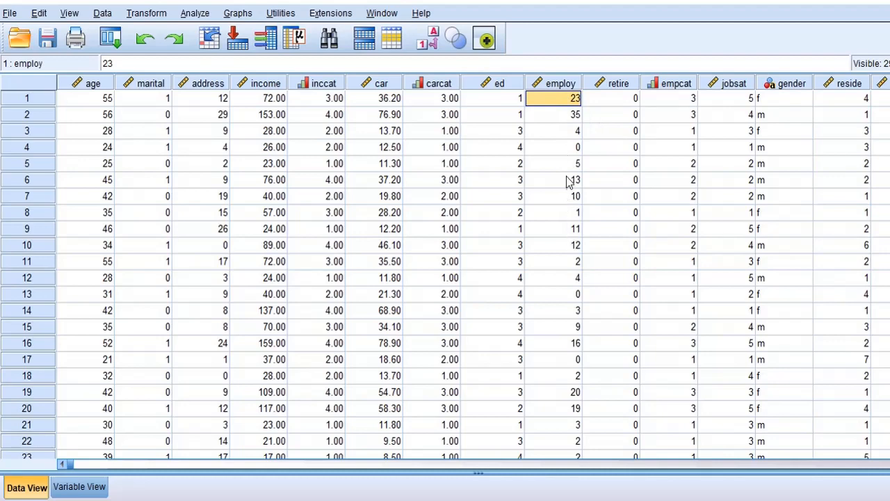
left_click(567, 148)
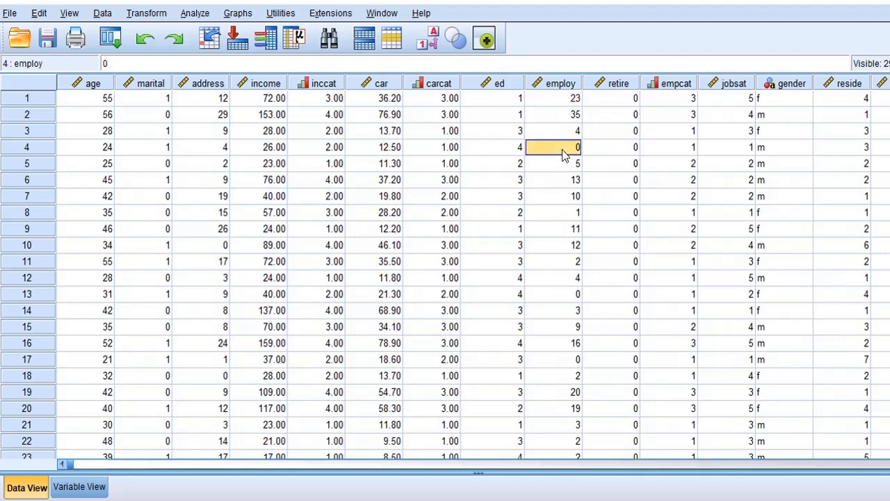
left_click(569, 200)
left_click(574, 216)
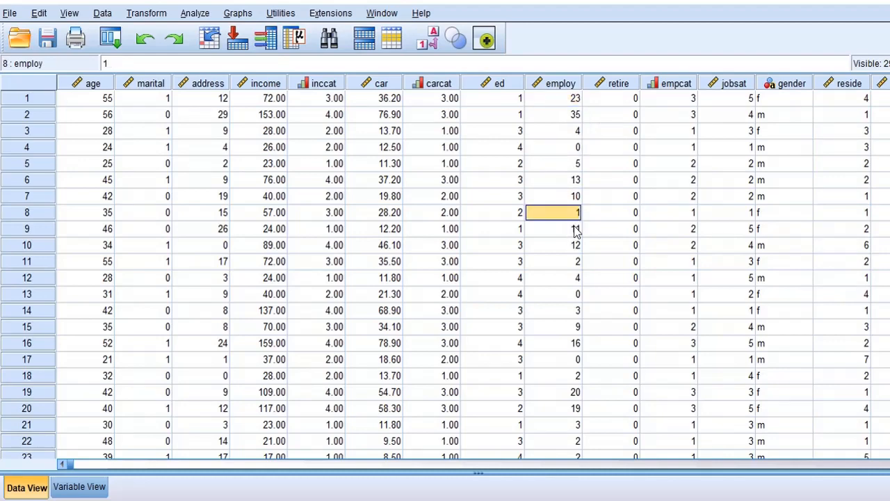
left_click(575, 229)
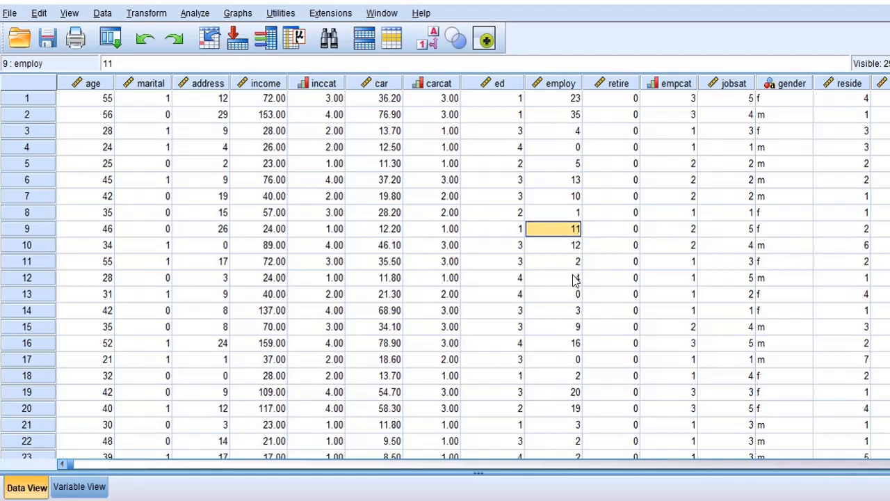
left_click(572, 343)
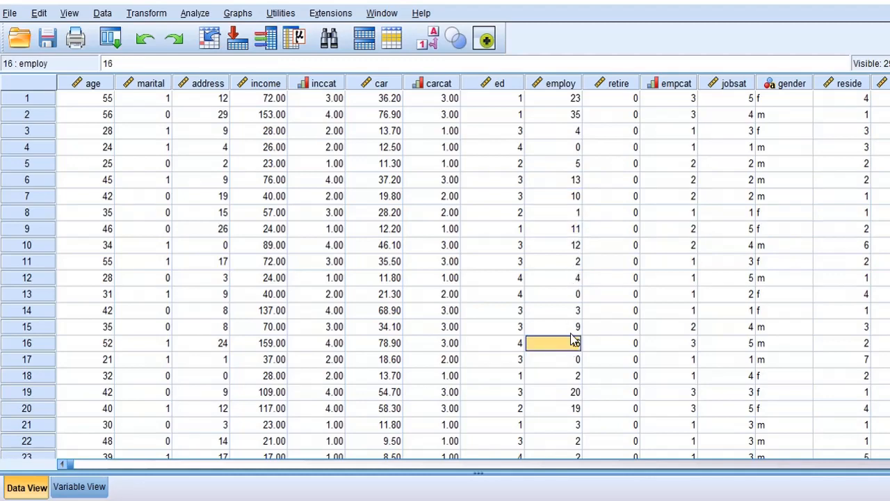
left_click(563, 117)
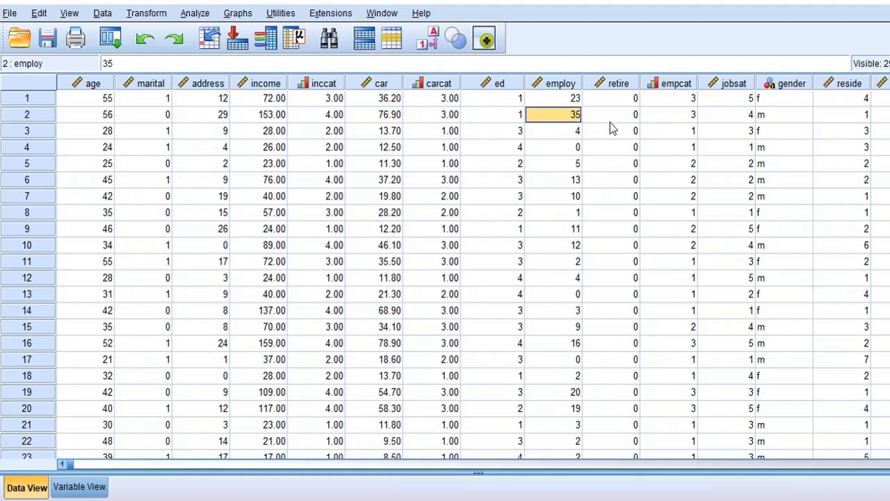
left_click(97, 116)
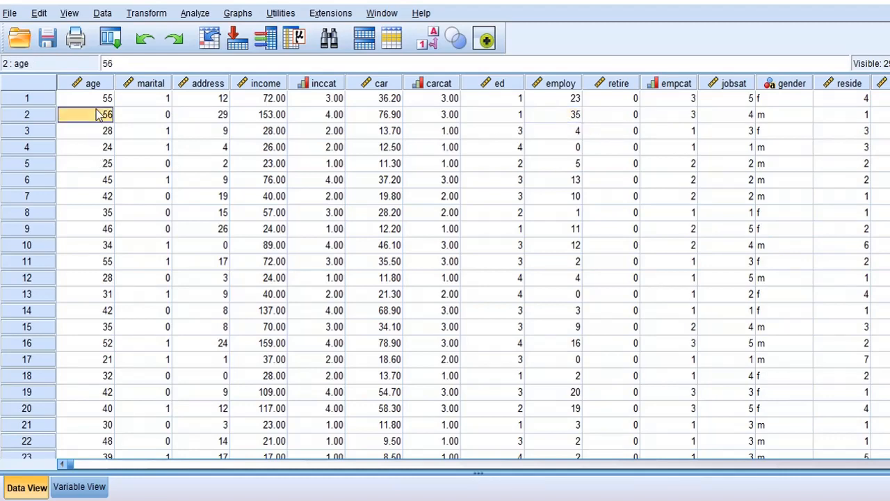
left_click(574, 118)
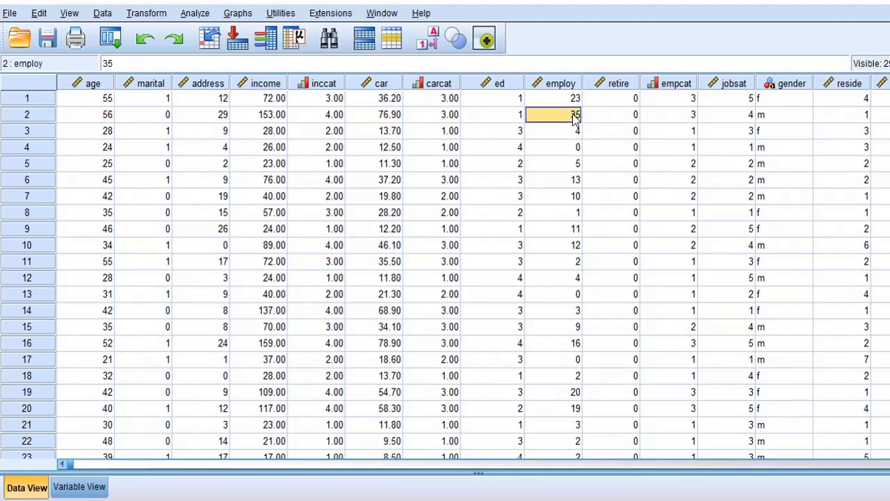
Step: Check the retire codes of cases 1, 7 and 13
left_click(626, 100)
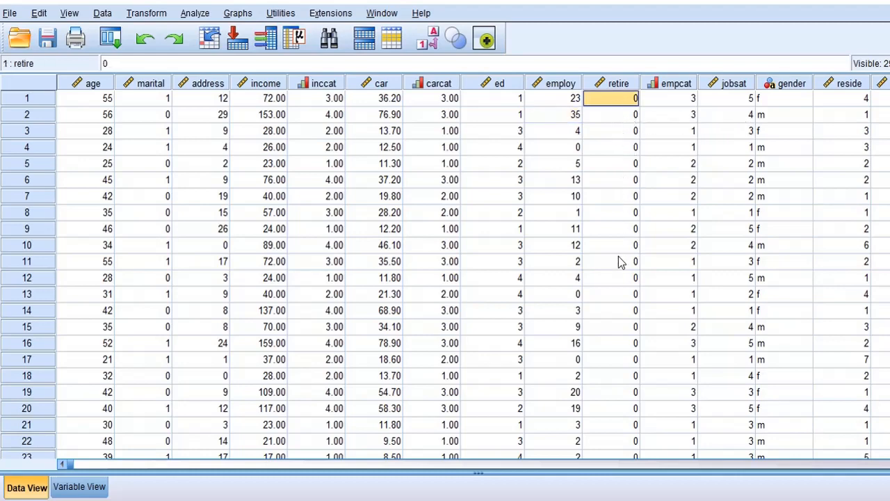
left_click(627, 195)
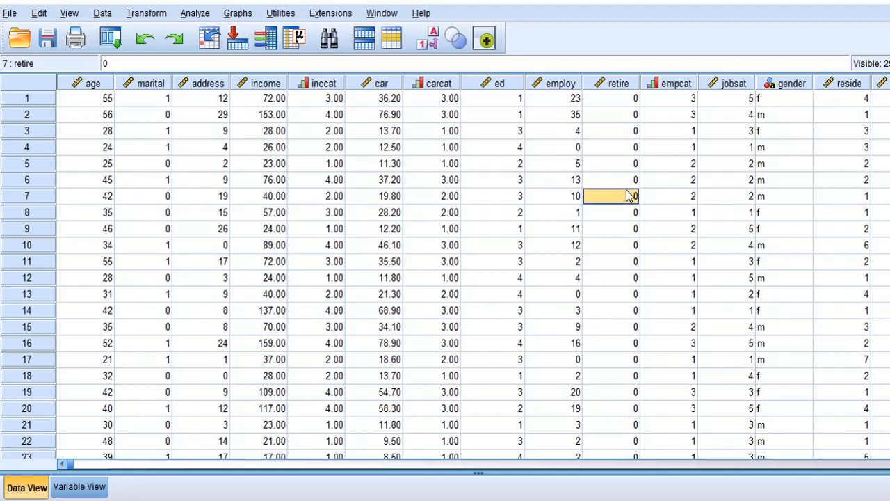
left_click(624, 295)
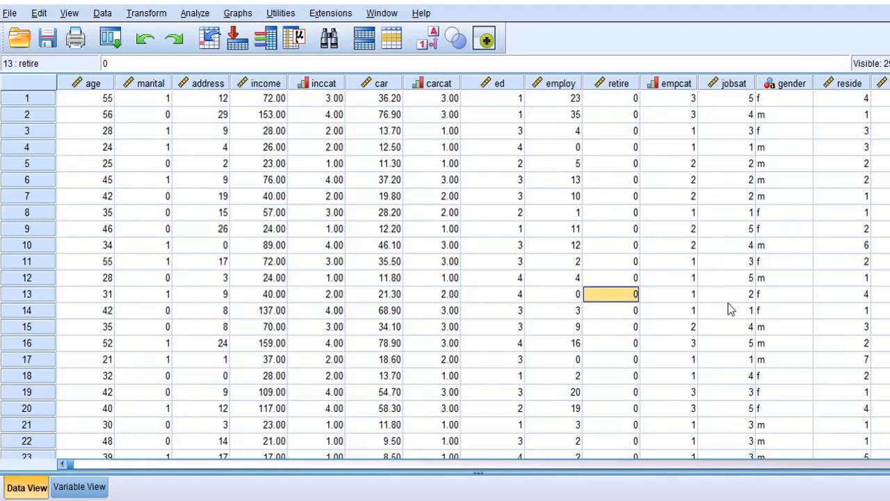
left_click(617, 102)
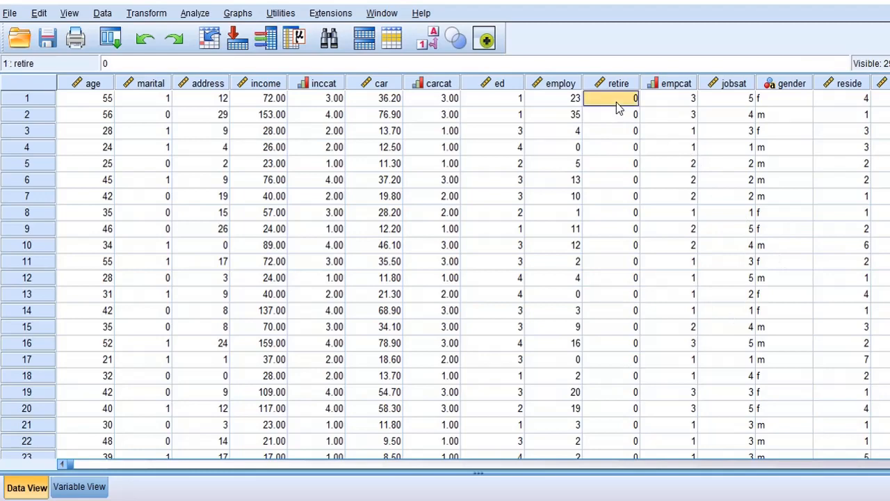
Step: Check the first case's empcat and gender entries, show value labels to read their categories, and return to codes
left_click(670, 101)
left_click(798, 104)
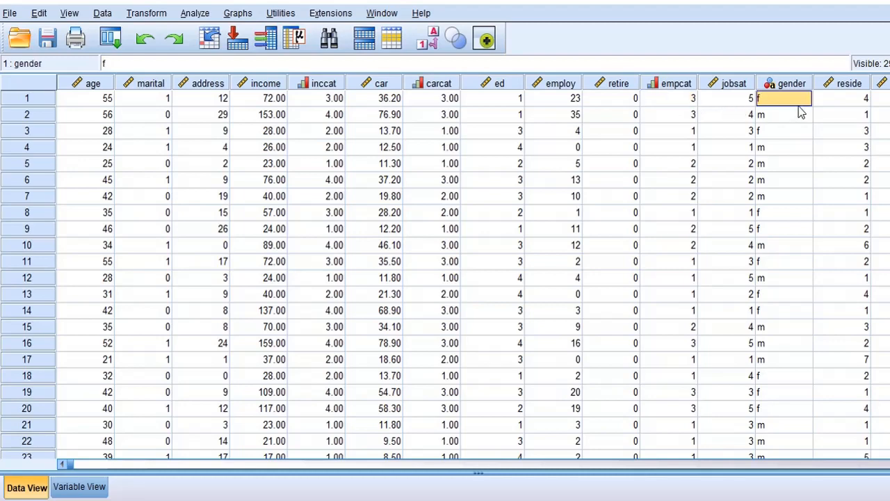
left_click(432, 40)
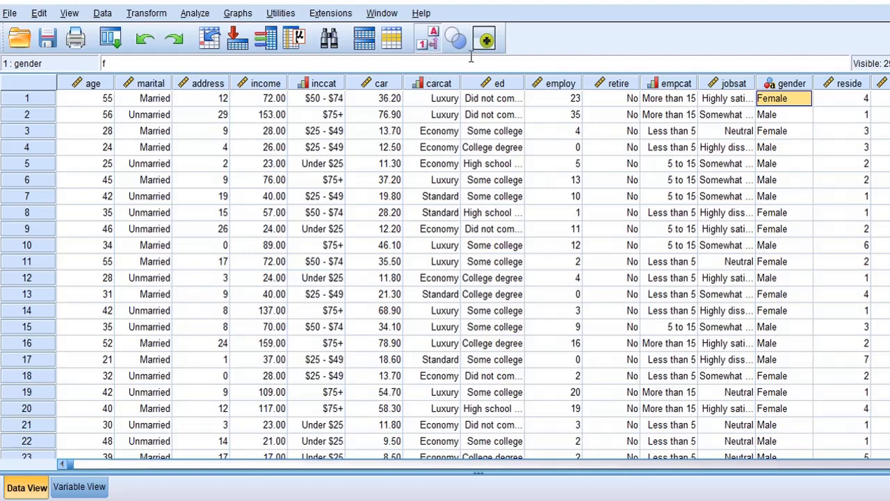
left_click(431, 42)
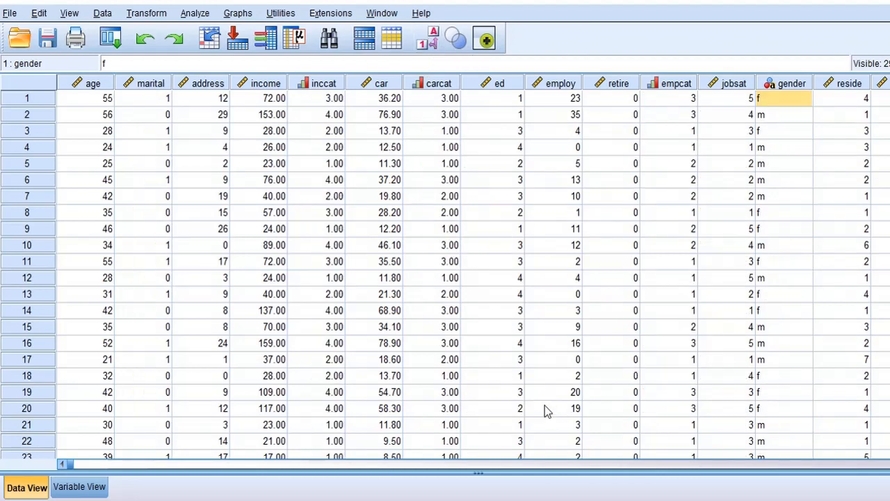
Step: Switch to the Word notes and review the Analyze > Descriptive Statistics > Frequencies line and its ownpda and owntv selection note
key("alt+Tab")
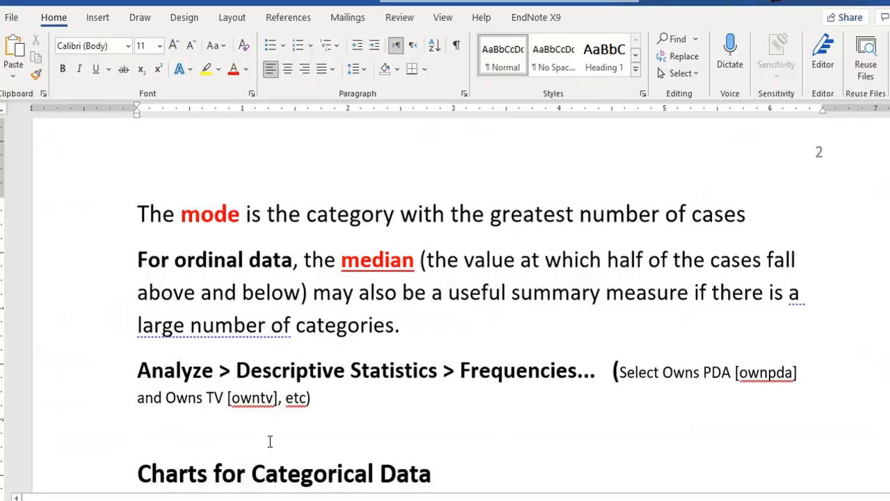
left_click(457, 347)
left_click_drag(138, 370, 491, 370)
left_click(291, 370)
left_click(511, 379)
left_click_drag(622, 409, 619, 376)
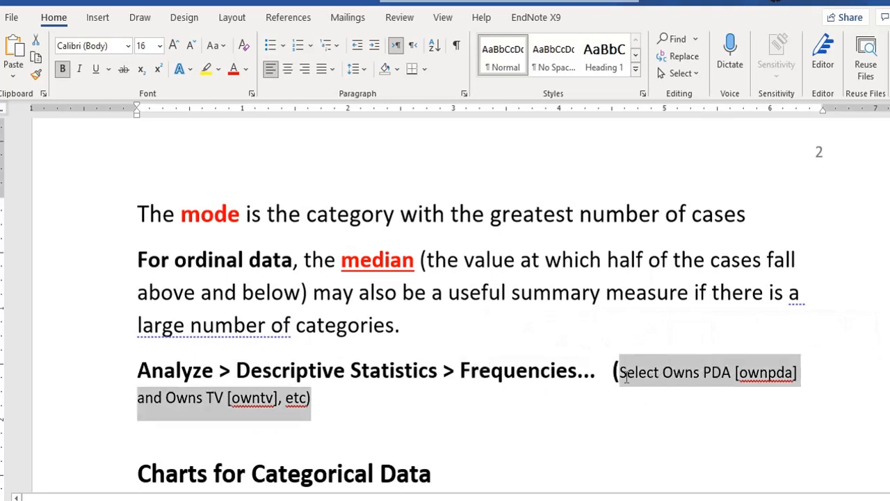
left_click(550, 403)
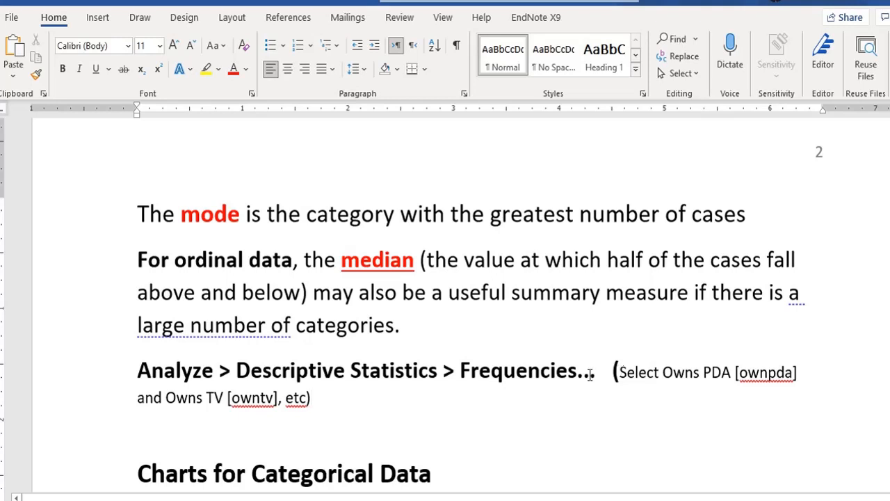
double_click(517, 370)
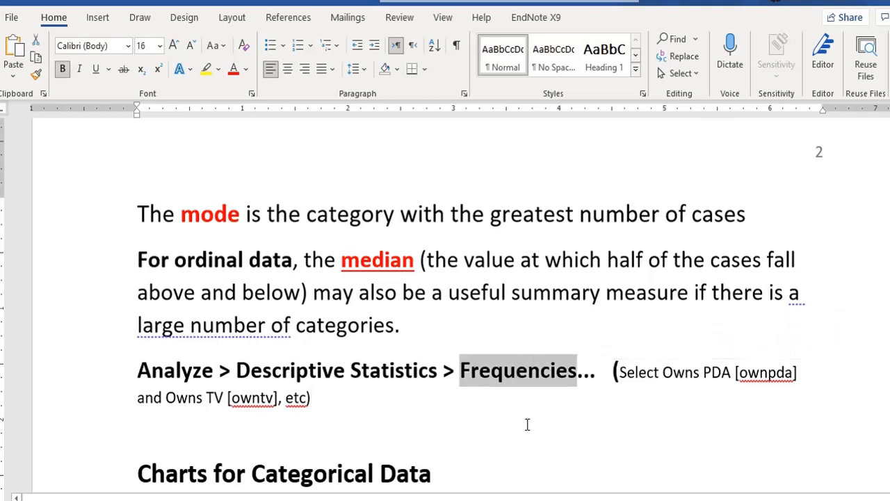
left_click(503, 459)
Step: Point out Frequencies in the procedure line and the "Charts for Categorical Data" heading in the notes by highlighting each
scroll(541, 453, "down", 1)
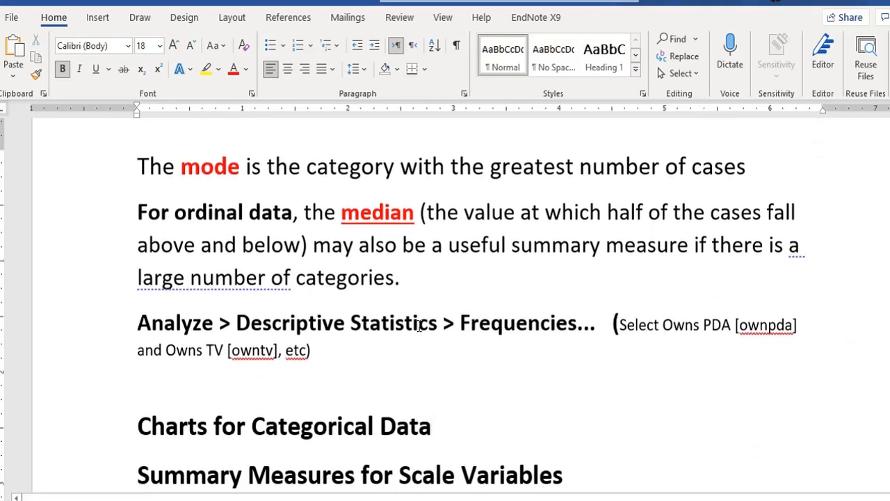
left_click_drag(460, 322, 589, 341)
left_click(508, 390)
left_click_drag(138, 426, 428, 426)
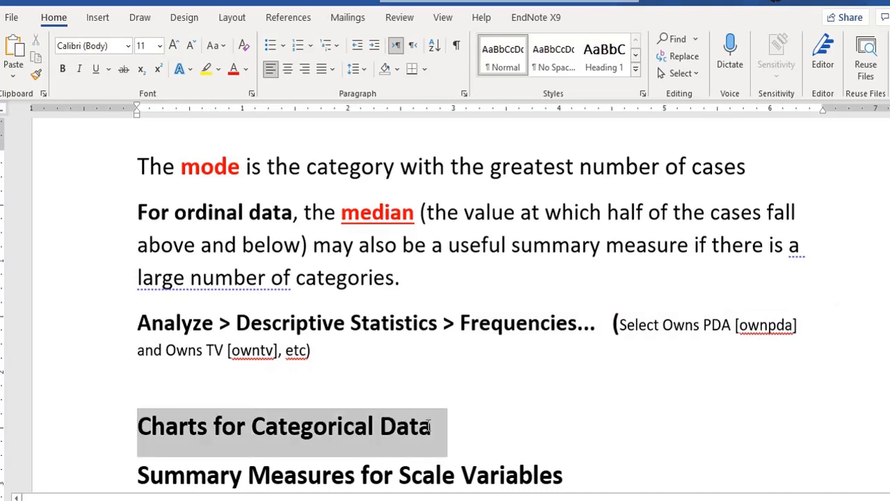
left_click(492, 428)
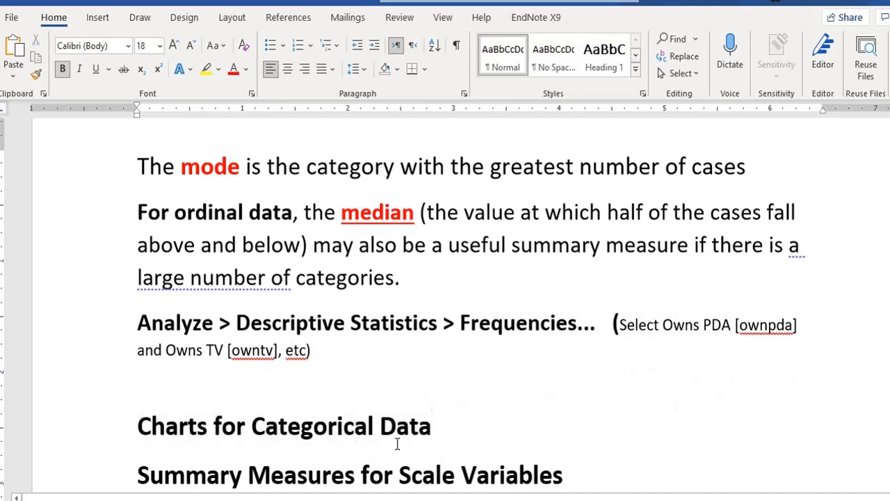
Step: Remove the blank line above "Charts for Categorical Data" and add a line below the heading reading "Bar Chart" and "Pie Chart", separated by a gap
left_click(273, 386)
key("Delete")
left_click(467, 393)
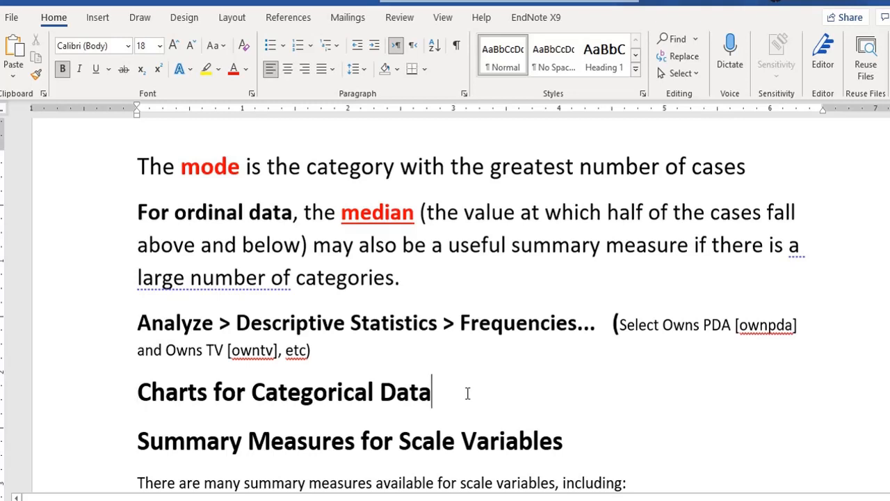
key("Return")
type("Bar")
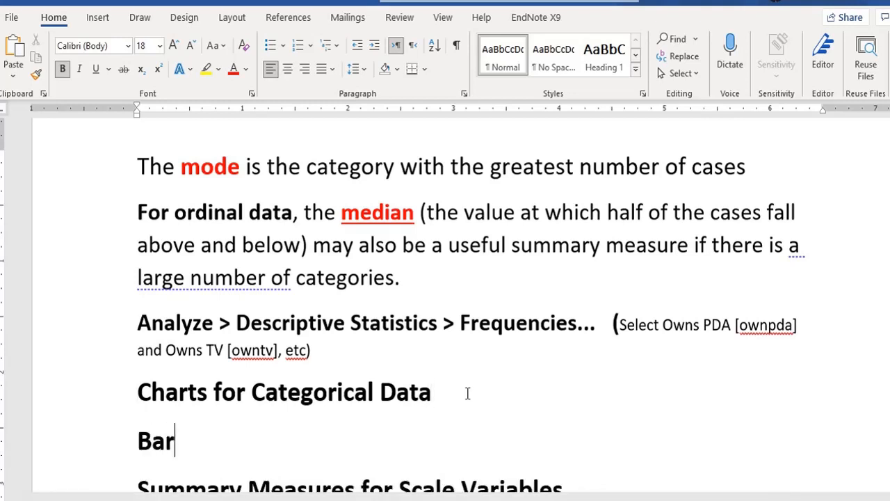
type(" Chart")
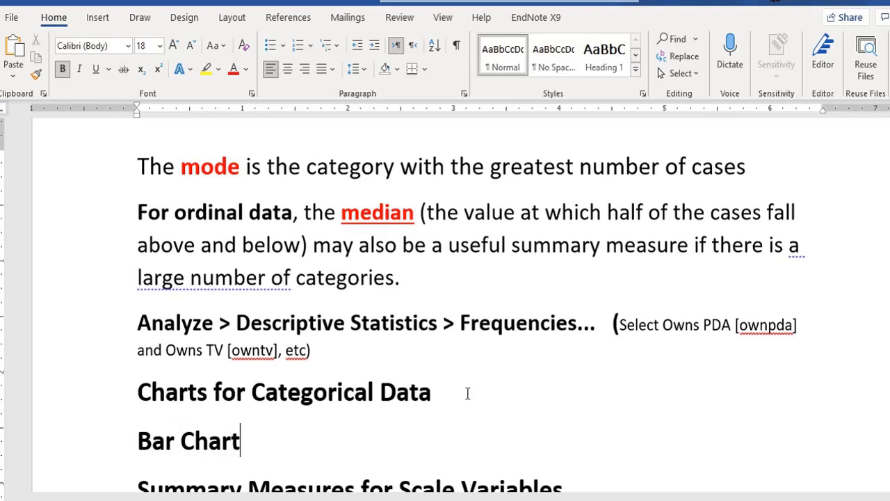
type(" Pi")
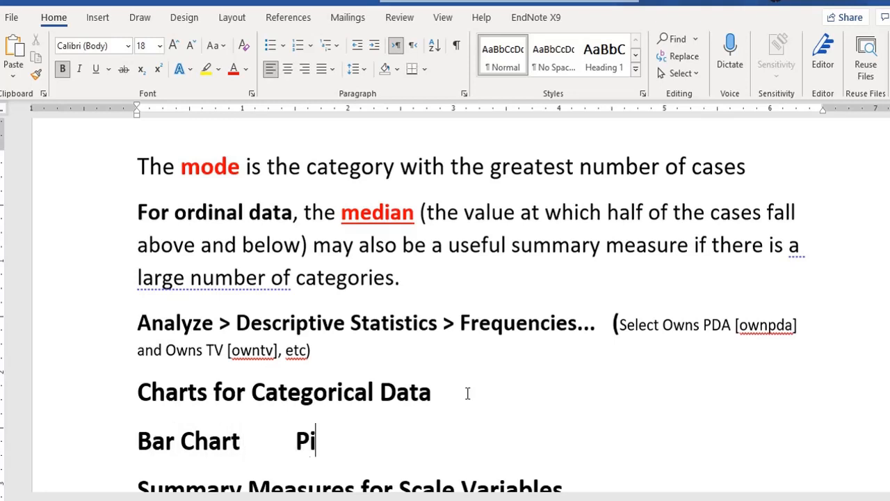
type("e Chart")
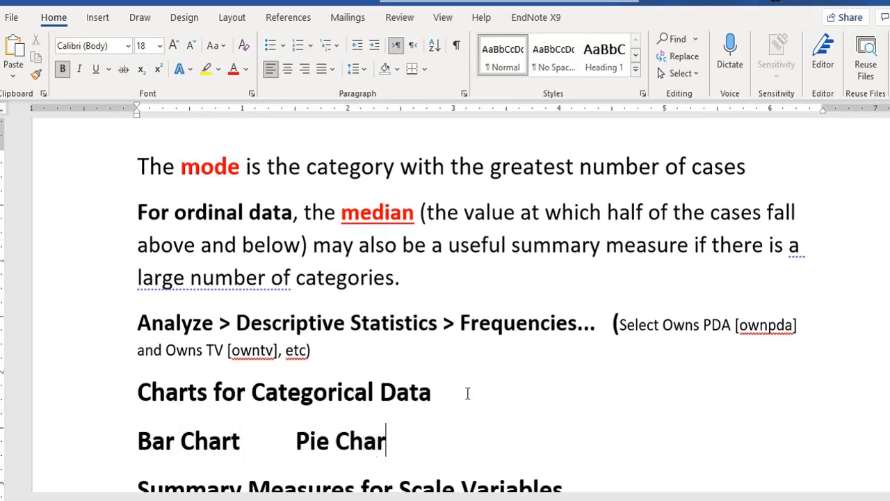
key("Tab")
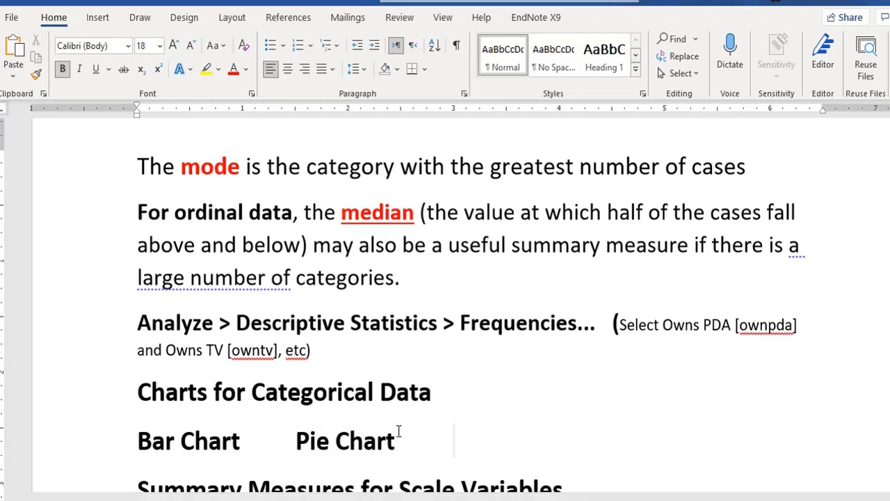
Step: Review the chart types line and highlight the Analyze > Descriptive Statistics > Frequencies path above it
left_click(123, 447)
left_click(480, 448)
left_click_drag(137, 322, 577, 331)
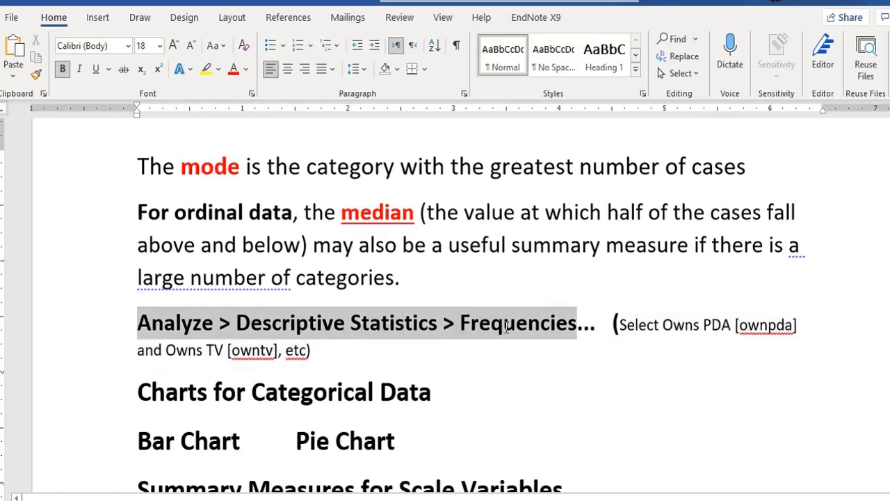
left_click(393, 365)
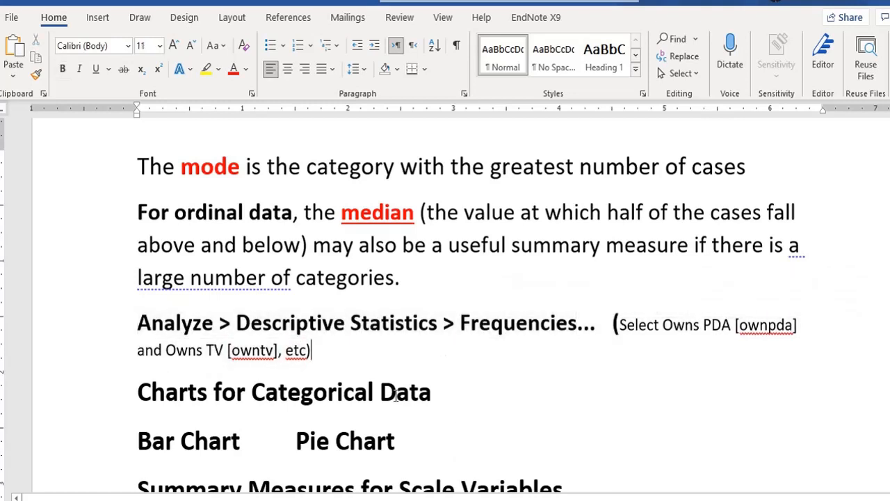
Step: Insert the bold heading "Categorical Data Analysis using SPSS" above the Analyze > Descriptive Statistics > Frequencies line, reusing the word "Categorical" from the charts heading
double_click(312, 391)
key("ctrl+c")
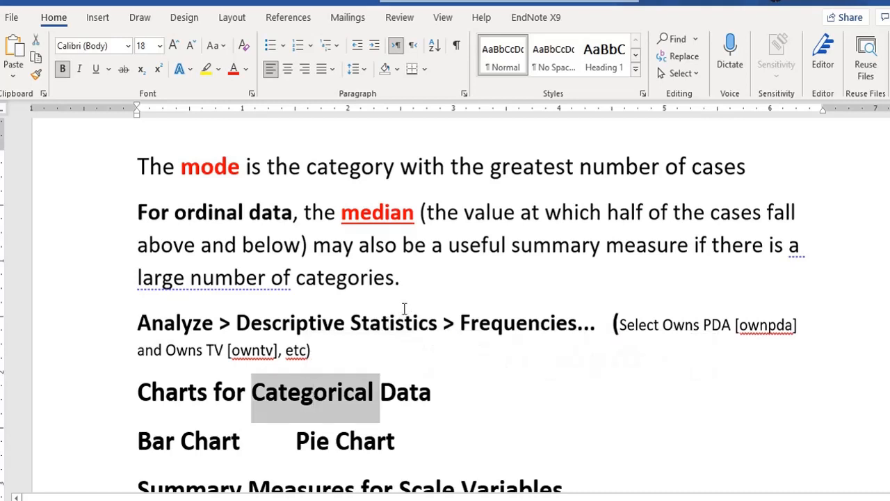
left_click(414, 287)
key("Return")
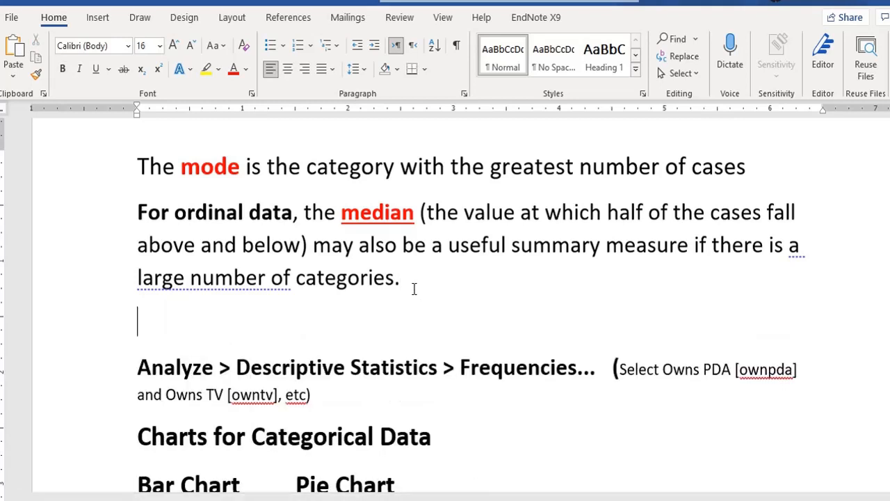
key("ctrl+v")
type("D")
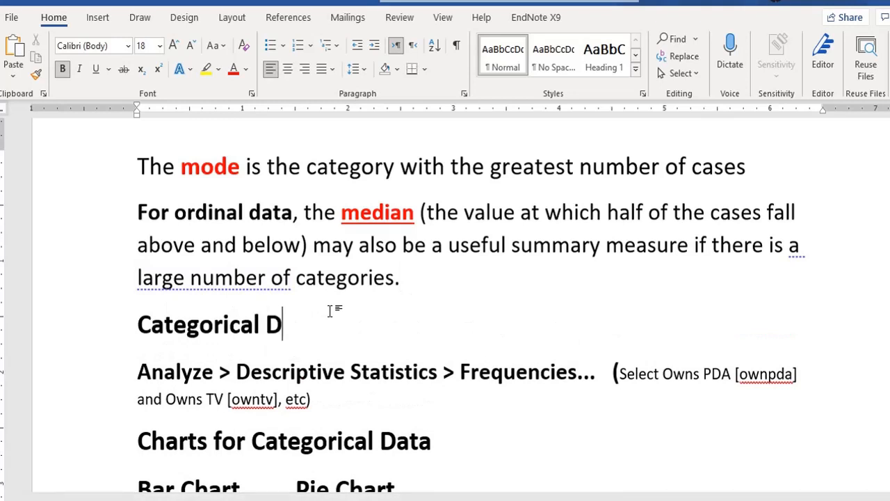
type("ata An")
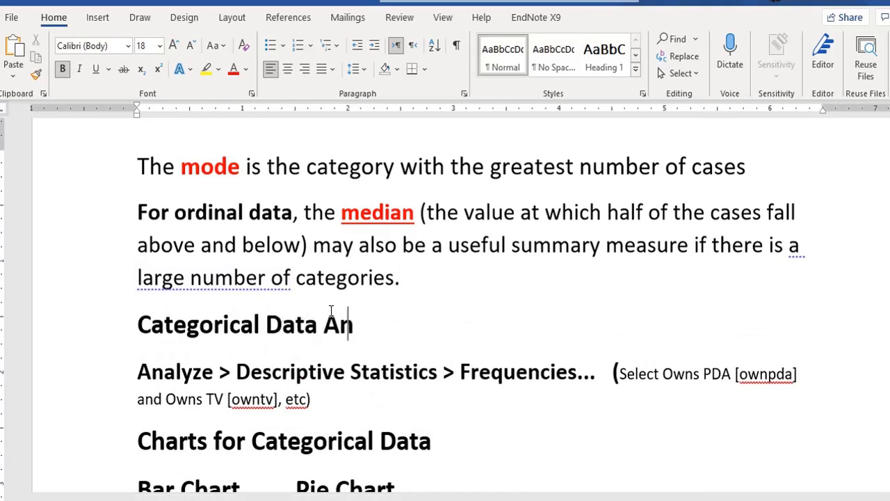
type("alysis ")
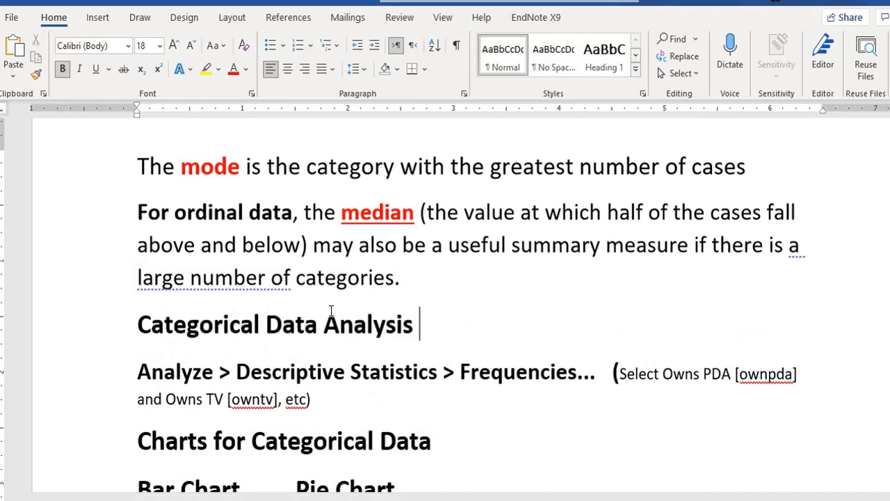
type("usin")
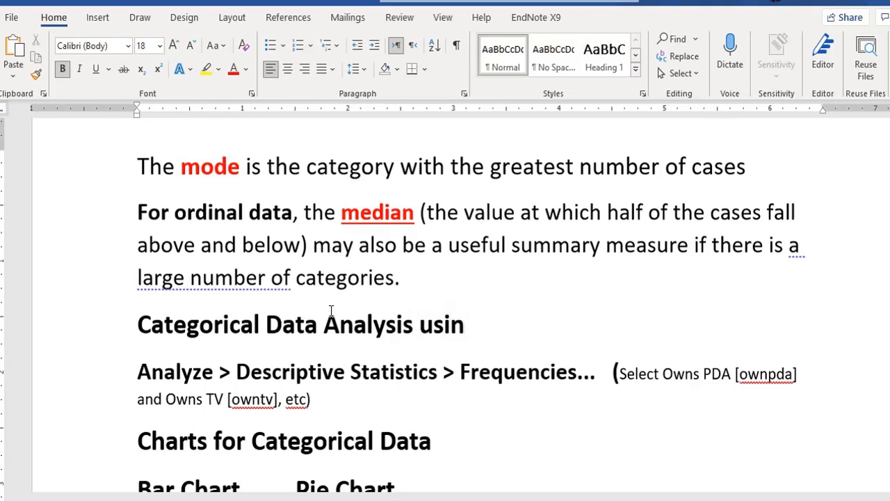
type("g SPSS")
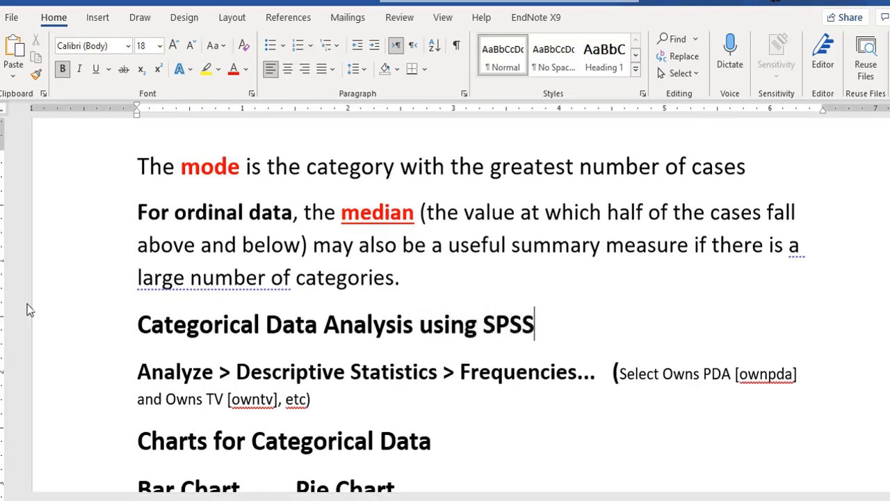
Step: Color the "Categorical Data Analysis using SPSS" heading red
left_click(88, 327)
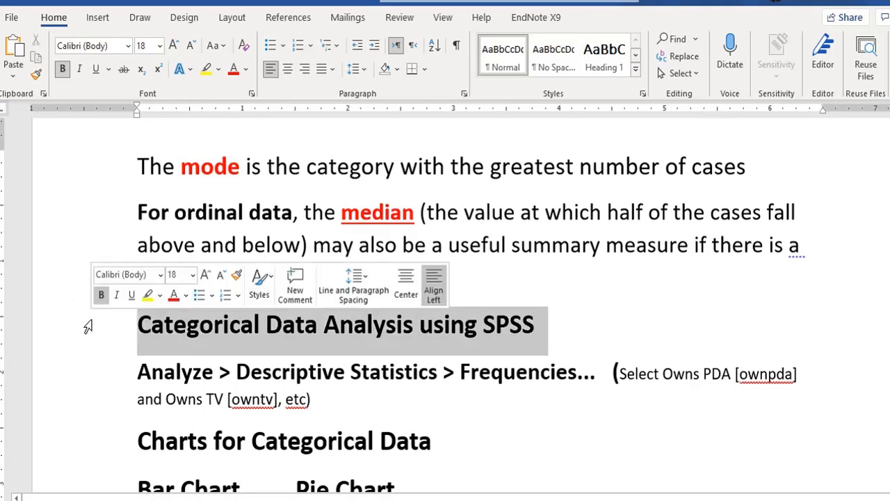
left_click(234, 68)
left_click(575, 323)
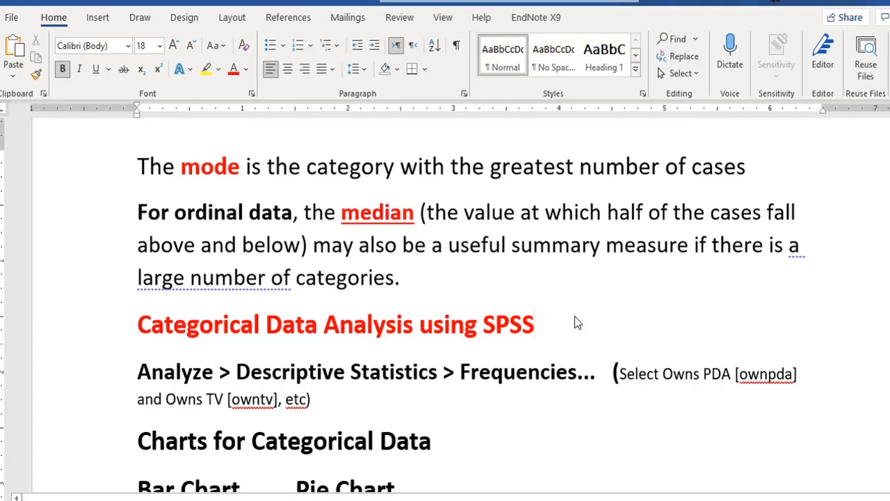
Step: Switch to the SPSS demo.sav dataset and compare its variable definitions with the case data
key("alt+Tab")
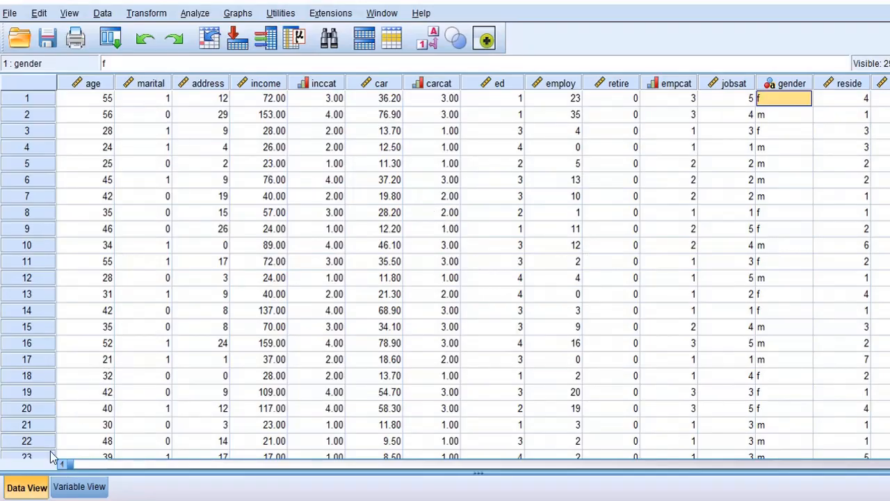
left_click(80, 487)
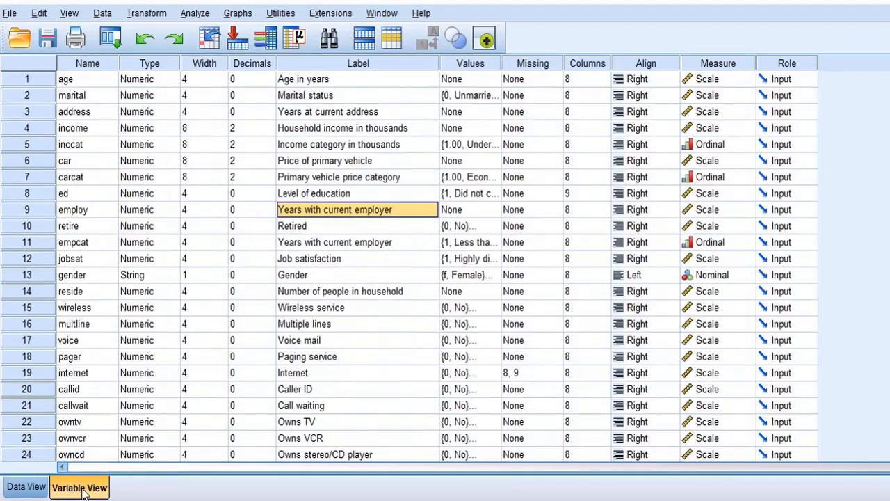
left_click(28, 489)
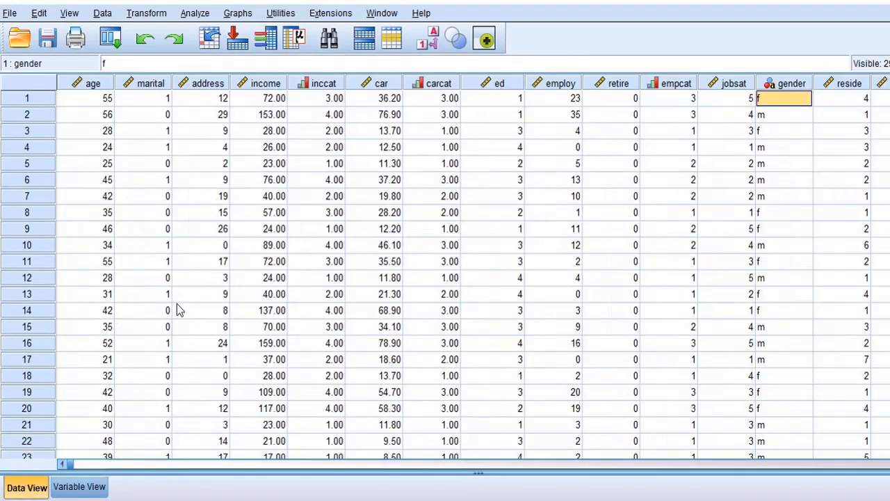
left_click(95, 487)
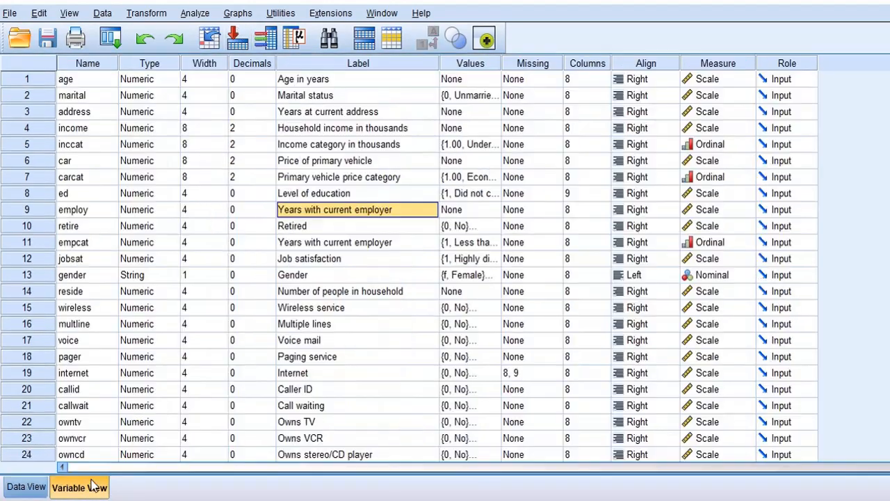
left_click(28, 488)
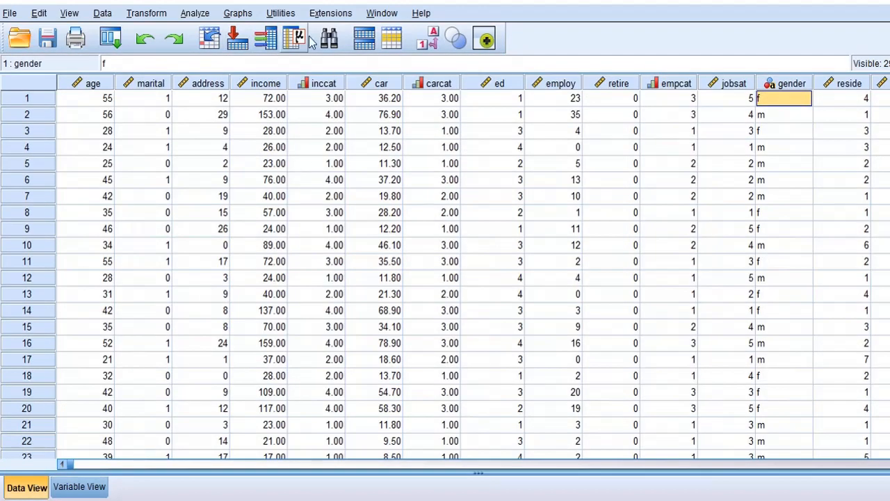
Step: Open the Frequencies procedure from the descriptive statistics and add Marital status [marital] as the variable to analyze
left_click(194, 15)
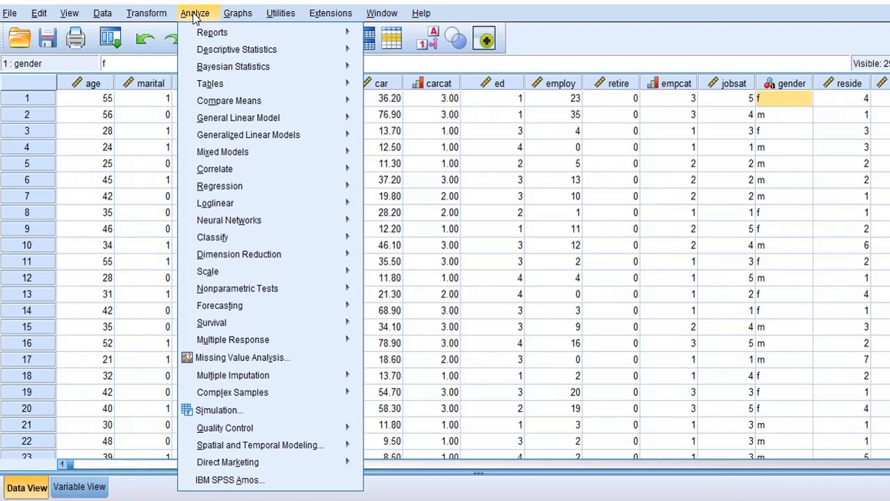
mouse_move(213, 57)
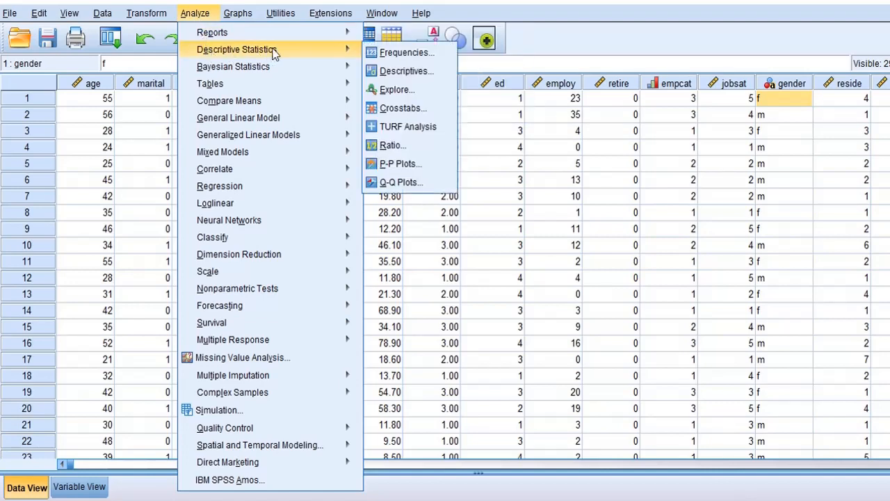
left_click(398, 53)
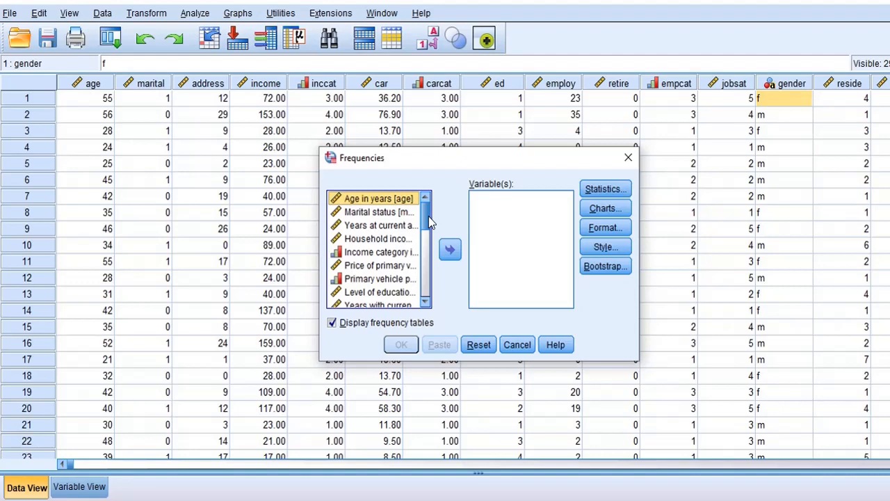
left_click(379, 214)
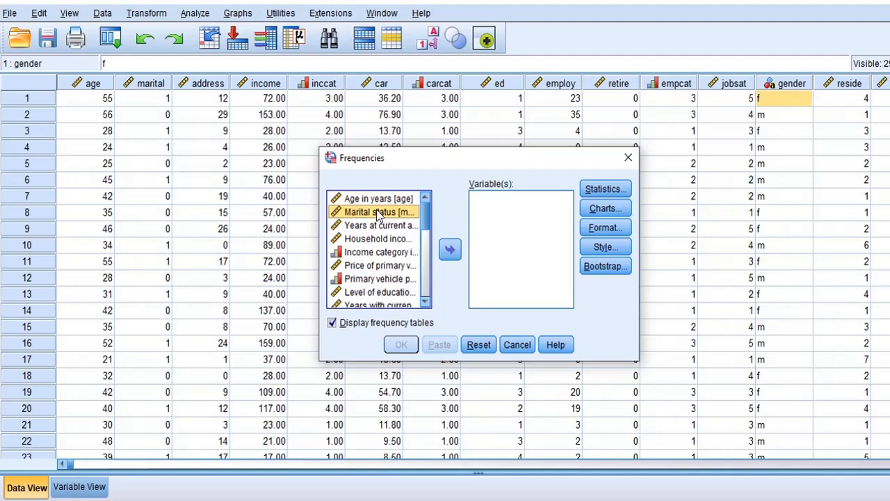
right_click(378, 214)
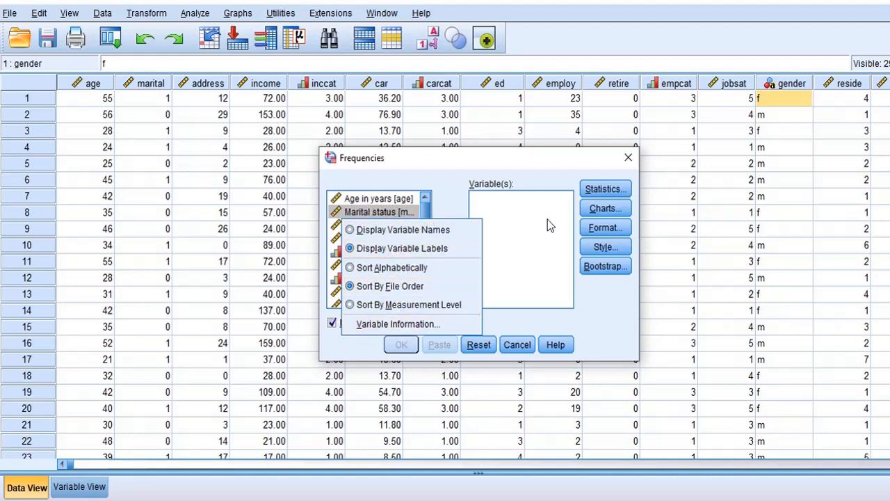
left_click(507, 212)
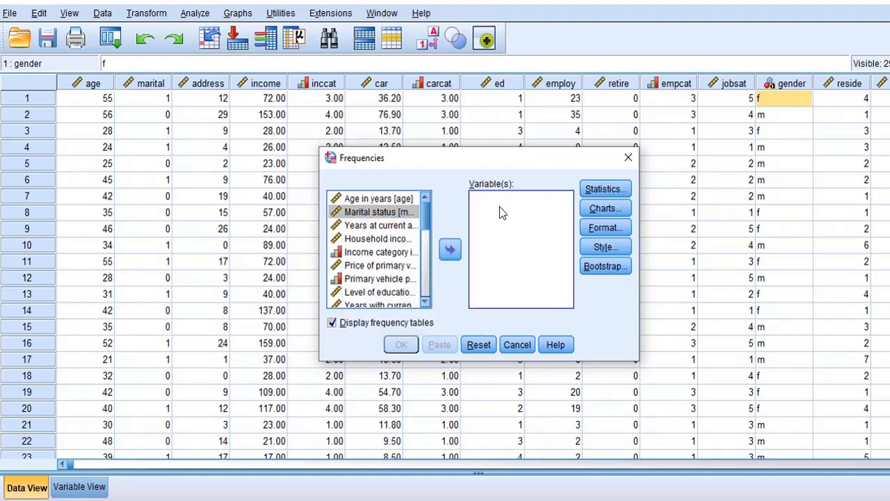
left_click(344, 213)
left_click(450, 249)
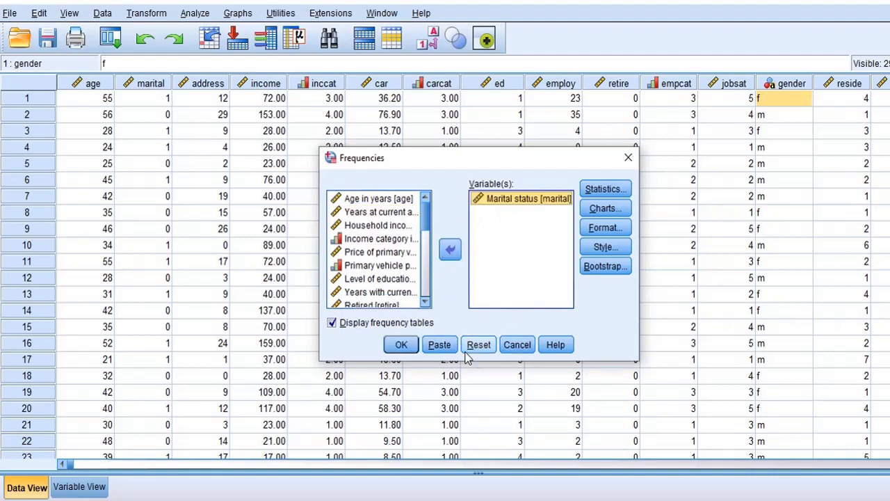
Step: Keep the frequency tables displayed and request bar charts with frequencies as the chart values
left_click(333, 324)
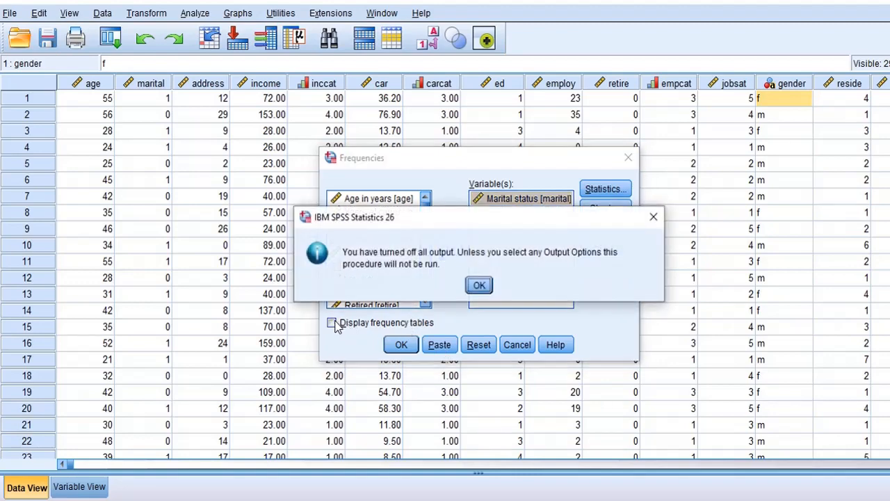
left_click(479, 286)
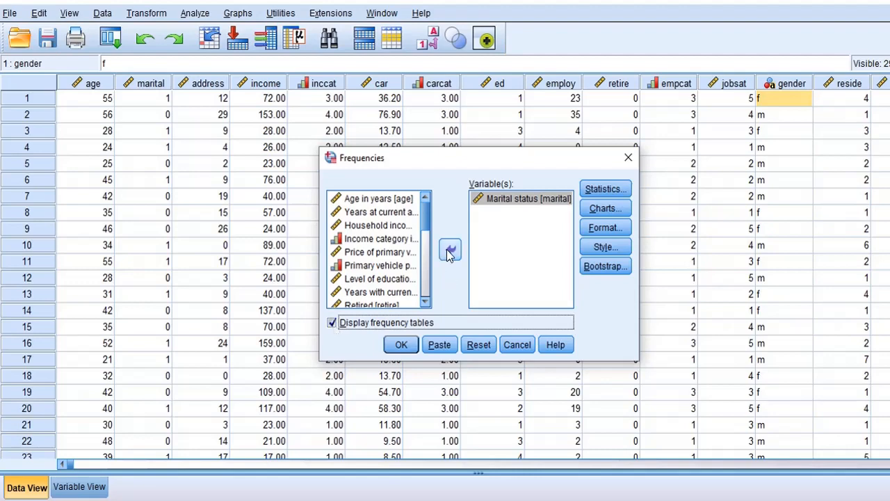
left_click(607, 210)
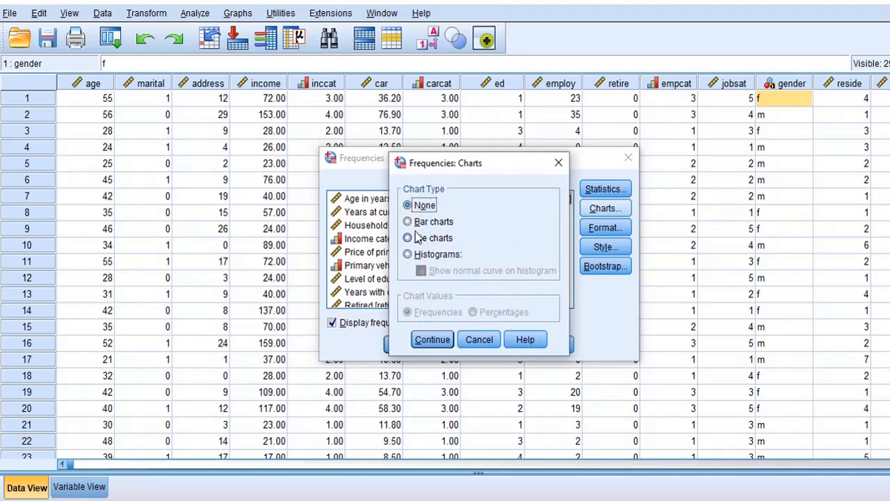
left_click(408, 221)
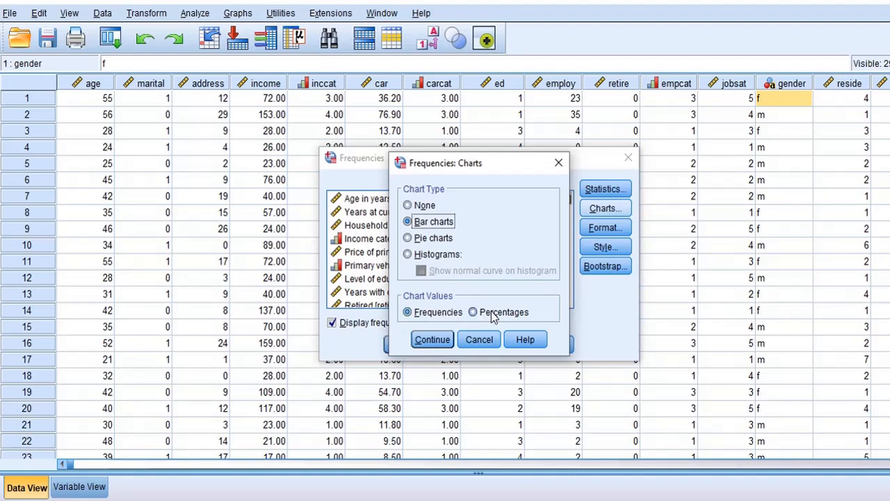
left_click(431, 339)
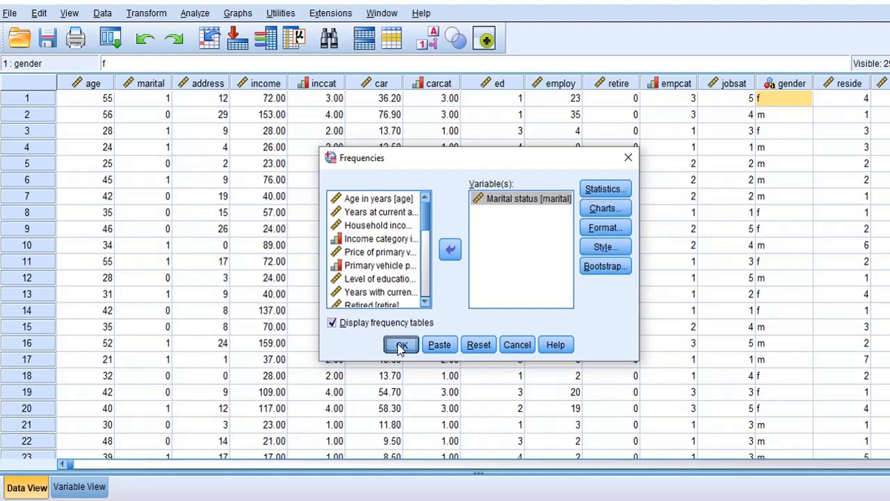
Step: Run the Frequencies analysis for Marital status and review the resulting frequency table and bar chart
left_click(401, 346)
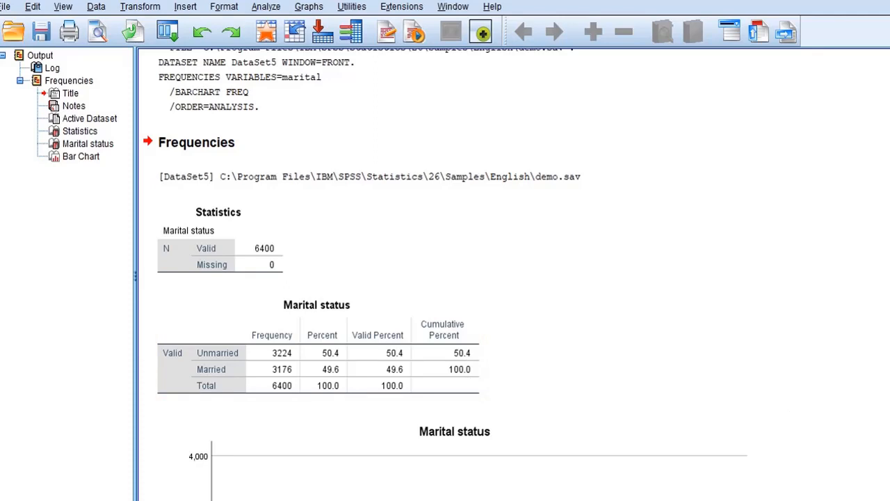
scroll(445, 279, "down", 3)
scroll(452, 279, "down", 3)
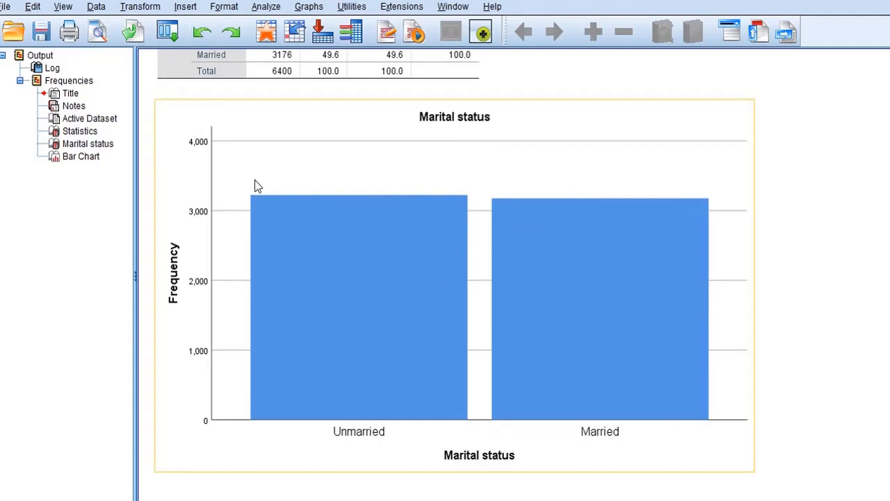
Step: Return to the dataset, reset the Frequencies procedure, and add the Income category variable as the only one to analyze
key("alt+Tab")
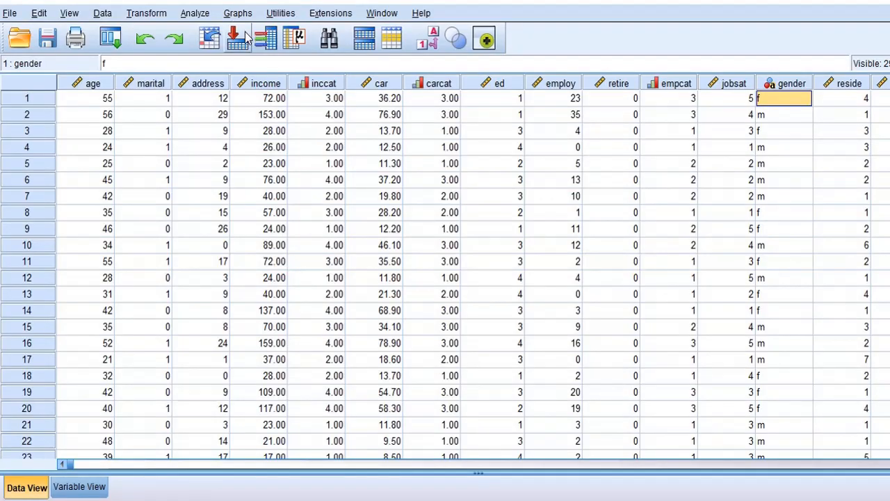
left_click(192, 15)
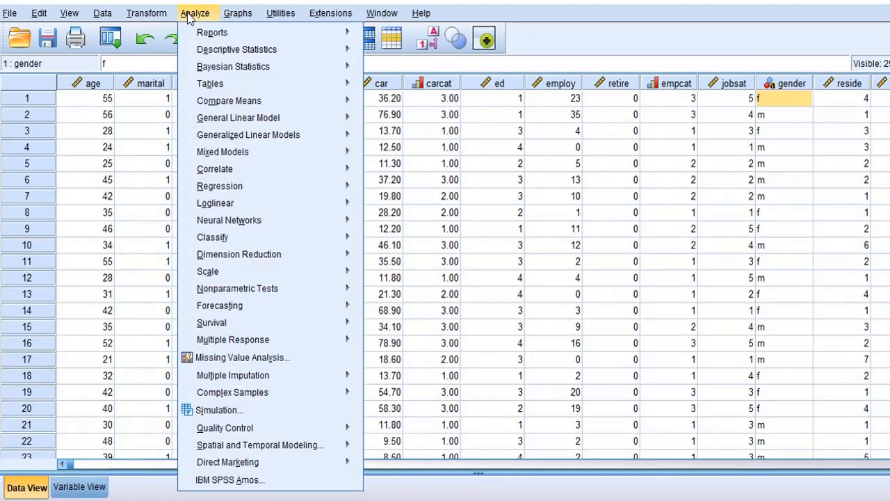
mouse_move(210, 33)
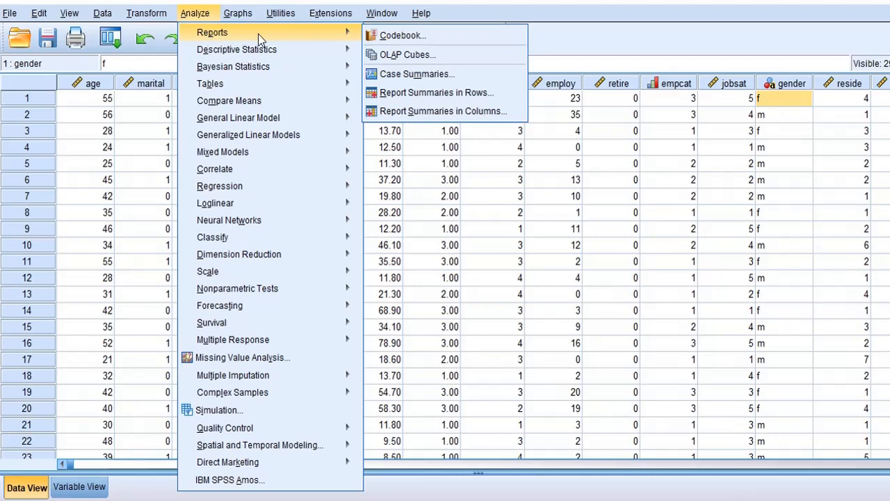
mouse_move(264, 51)
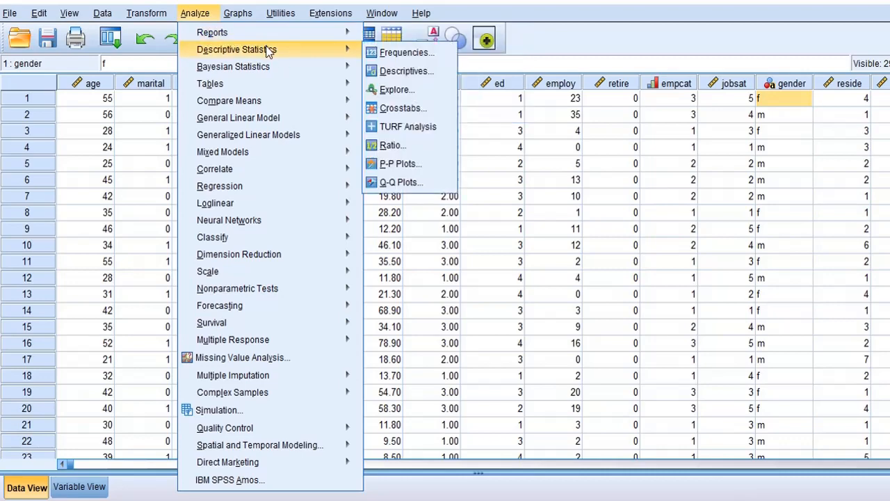
left_click(403, 53)
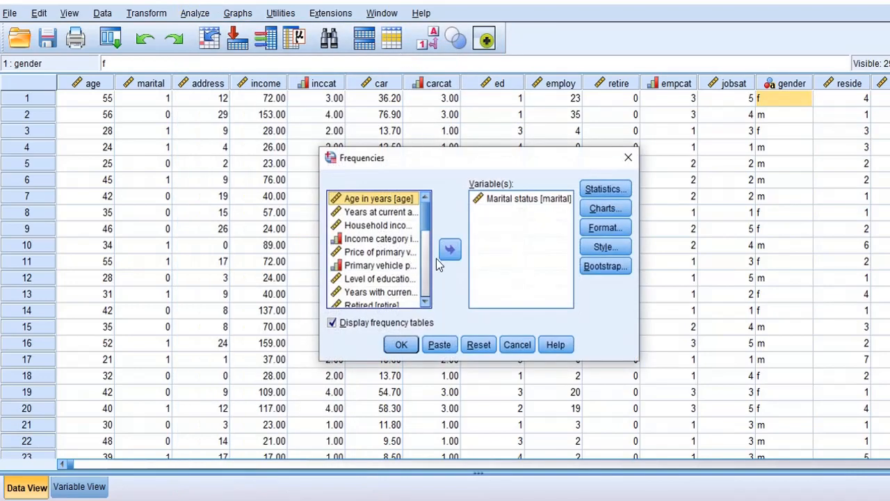
left_click(478, 345)
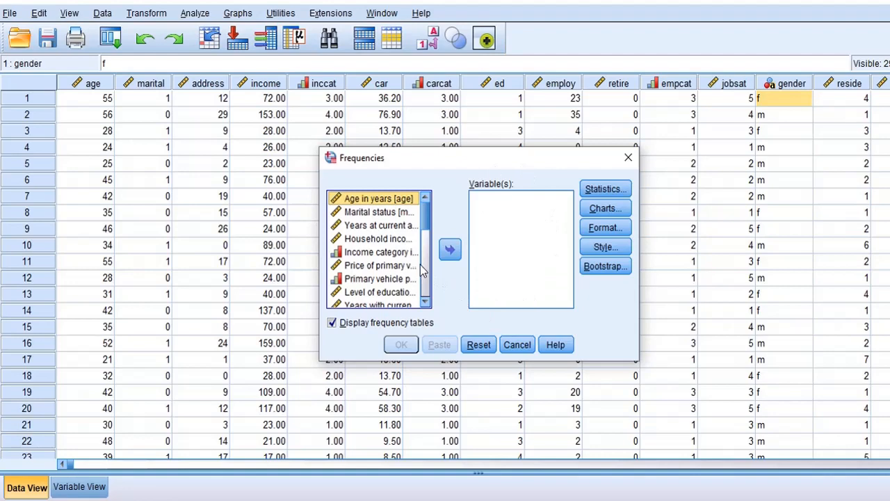
left_click(393, 253)
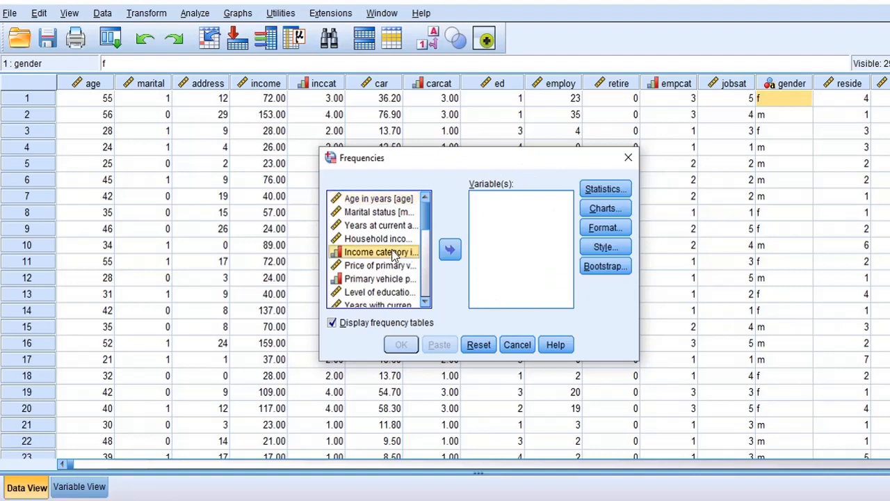
left_click(450, 252)
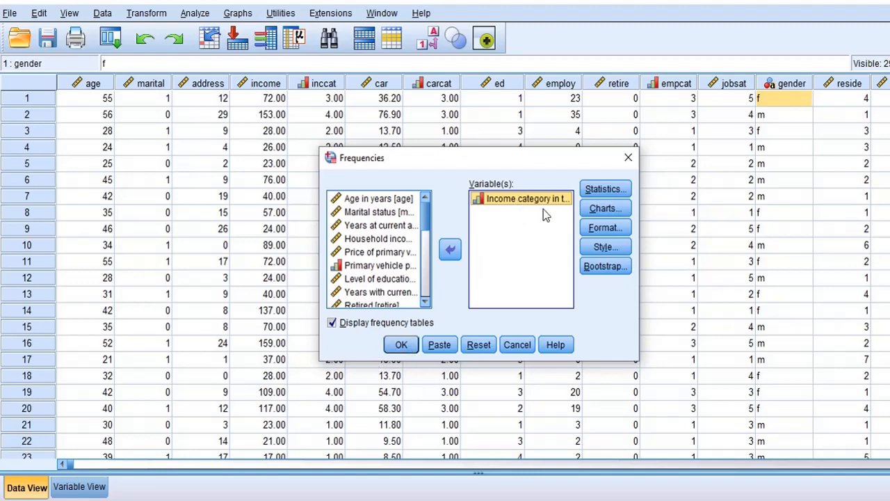
Step: Request pie charts for the Income category variable with percentages as the chart values
left_click(602, 209)
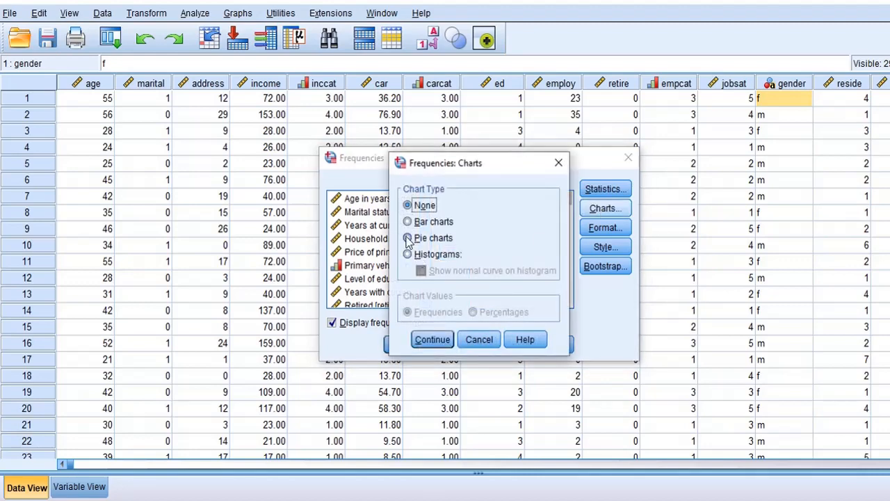
left_click(408, 237)
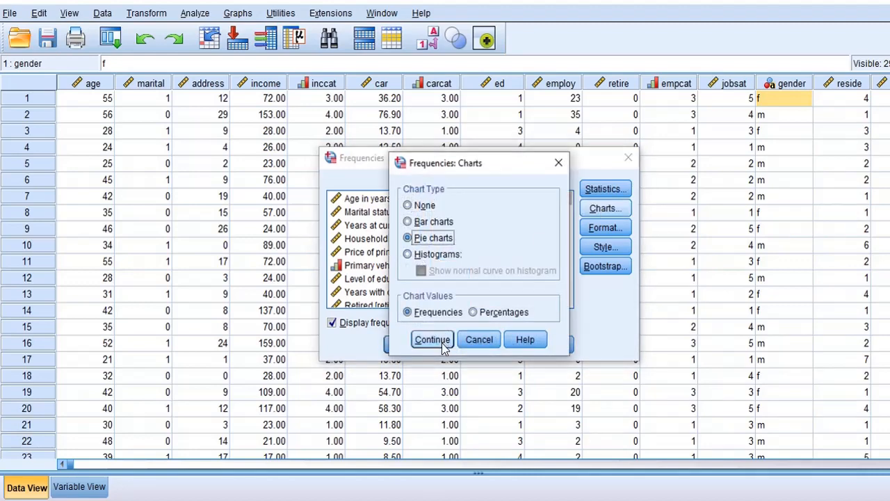
left_click(474, 312)
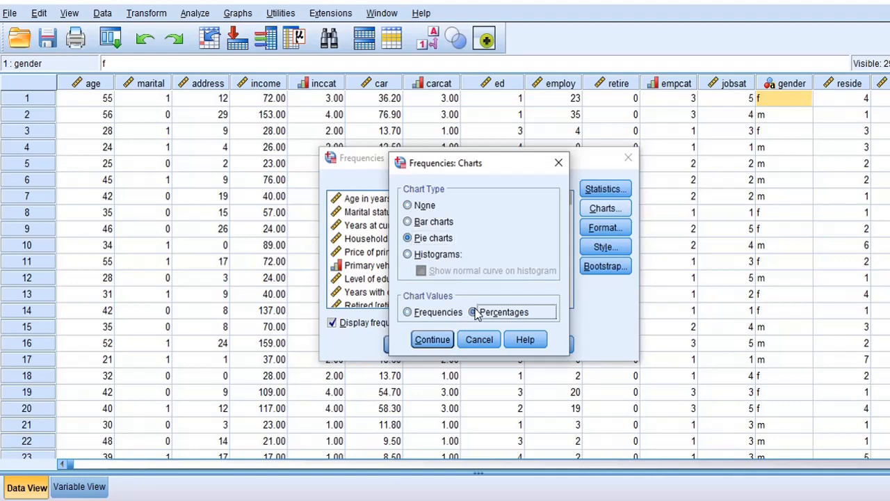
left_click(432, 340)
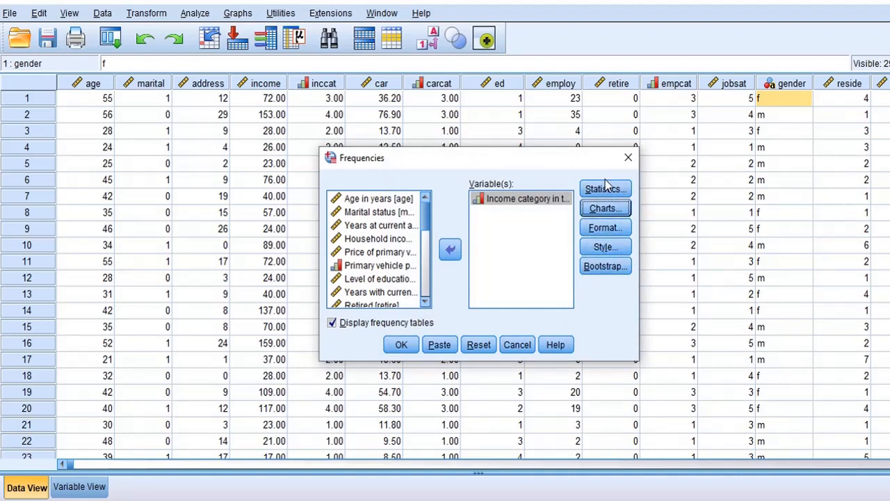
Step: Select quartiles in the Frequencies statistics, with cut points for equal groups left off
left_click(607, 189)
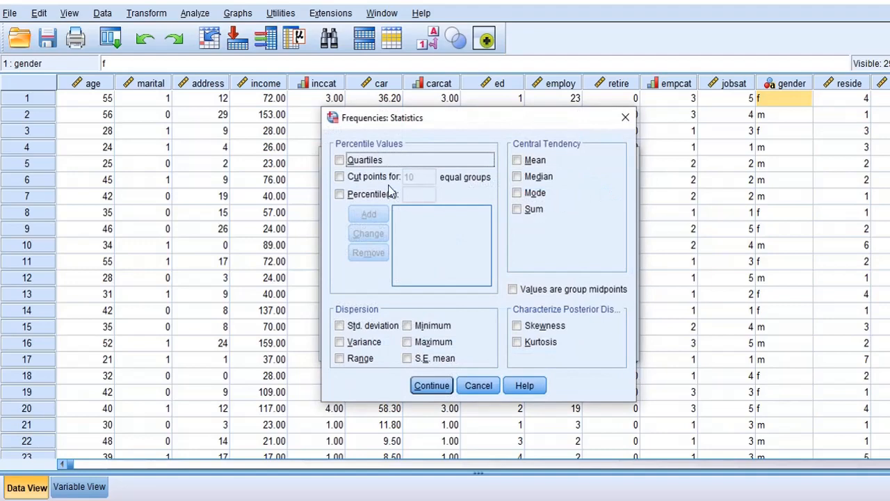
left_click(340, 177)
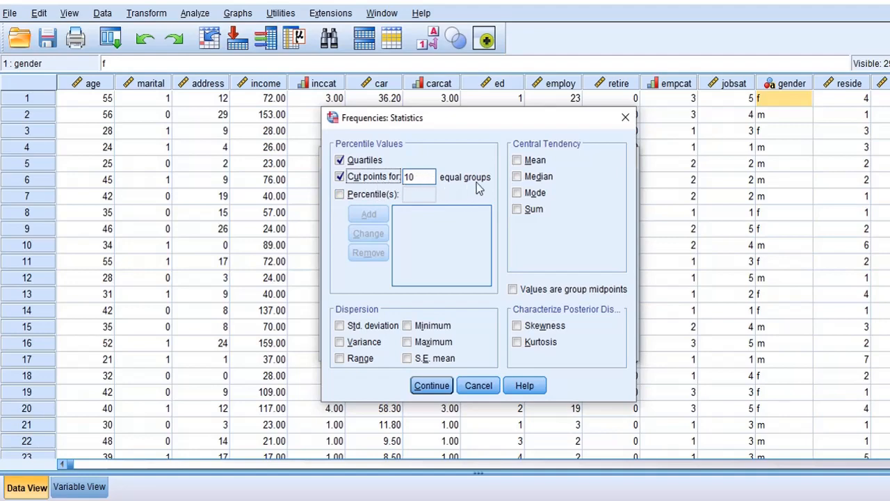
left_click(341, 178)
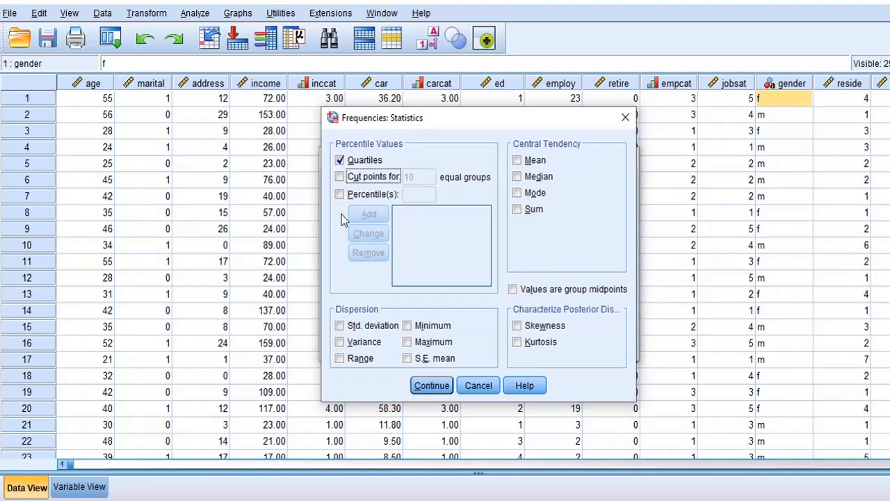
Step: Request the 30, 60 and 90 percentiles in addition to the quartiles in the frequency statistics
left_click(340, 196)
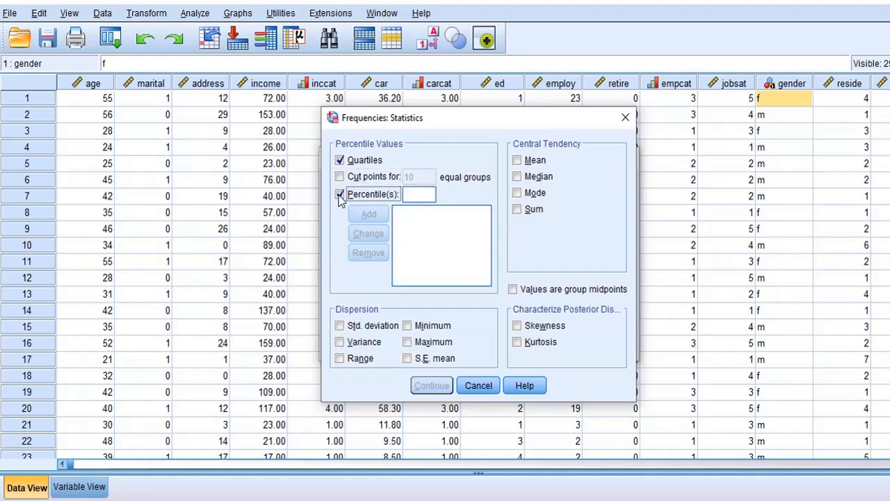
left_click(422, 195)
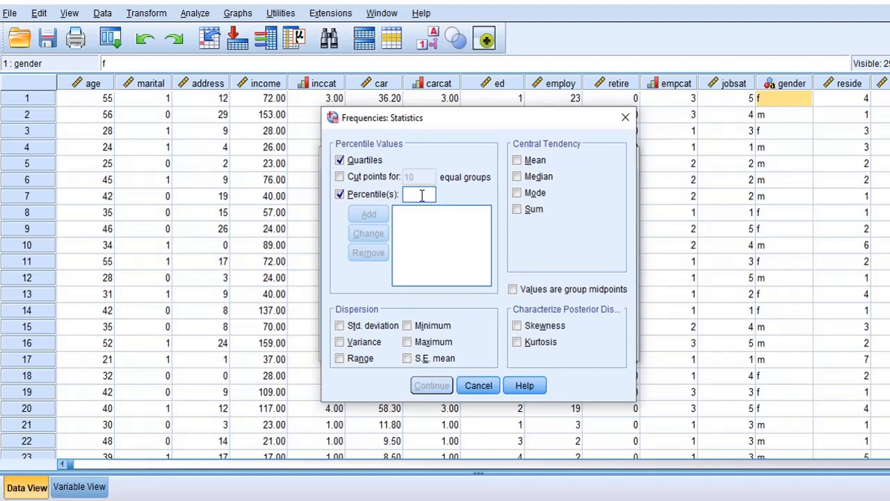
type("30")
left_click(376, 216)
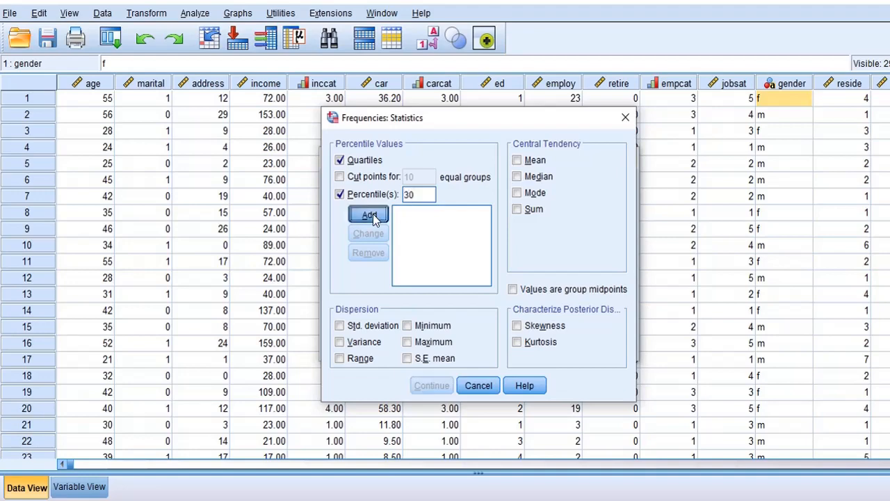
left_click(412, 194)
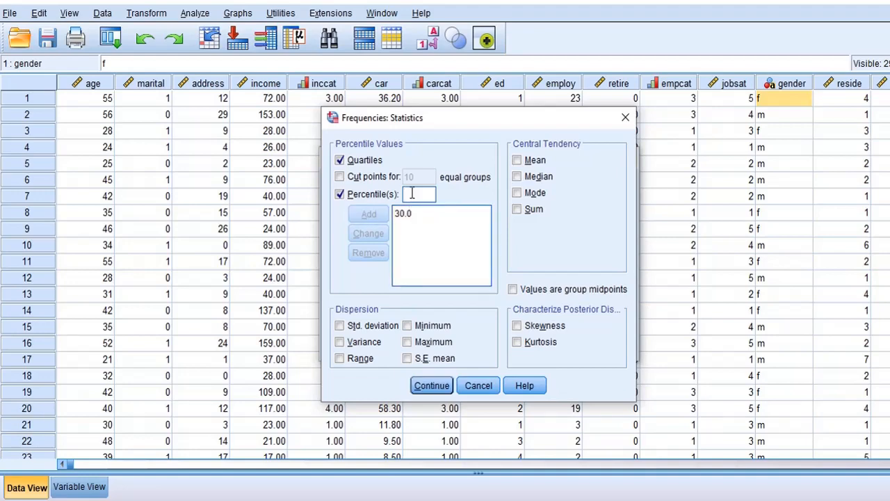
type("60")
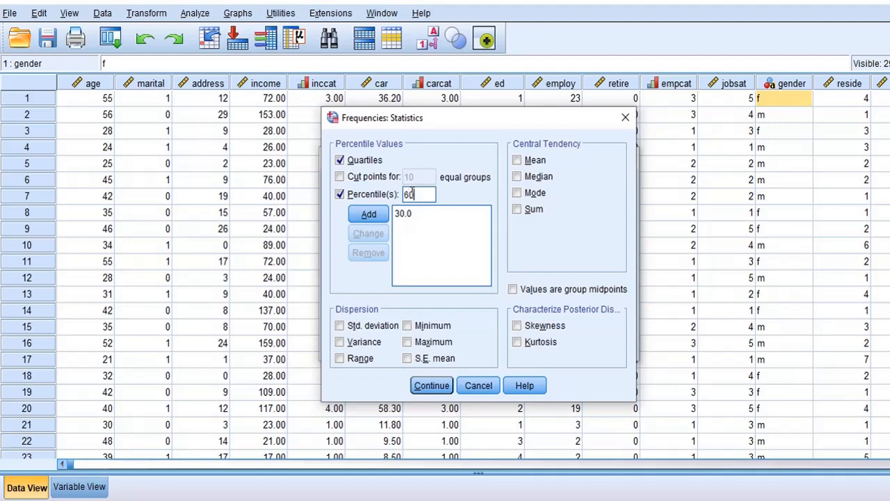
left_click(369, 214)
left_click(416, 197)
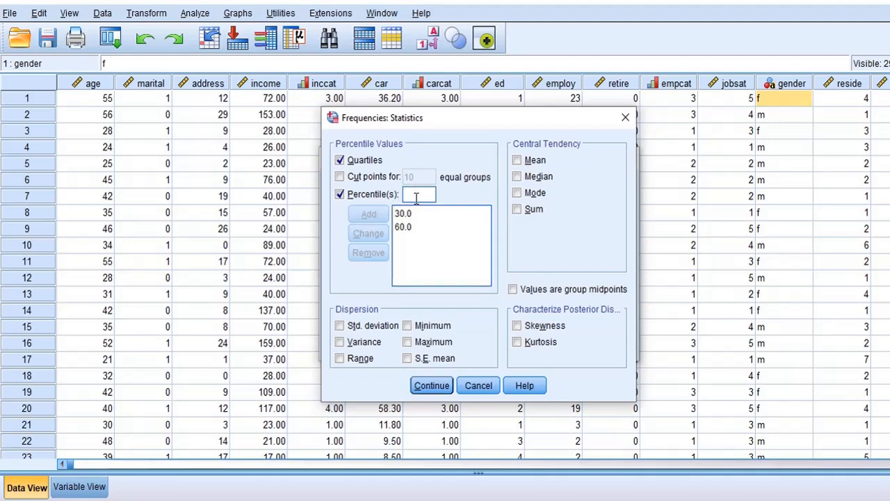
type("90")
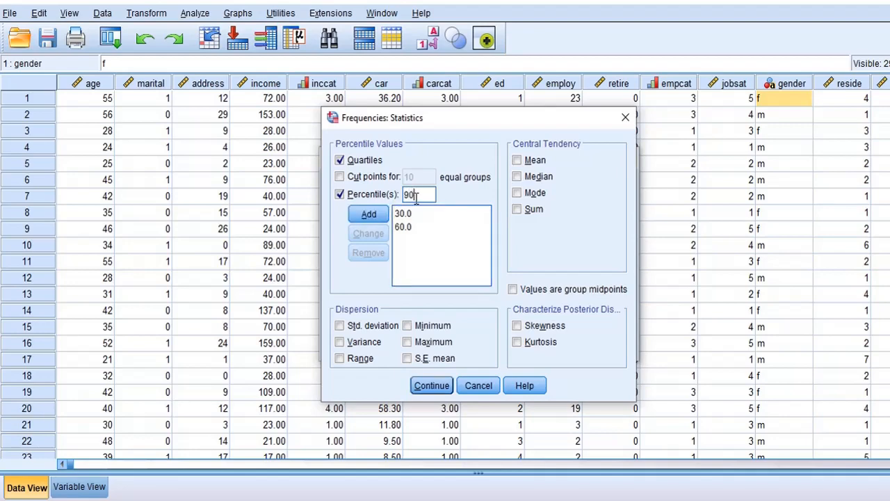
left_click(367, 214)
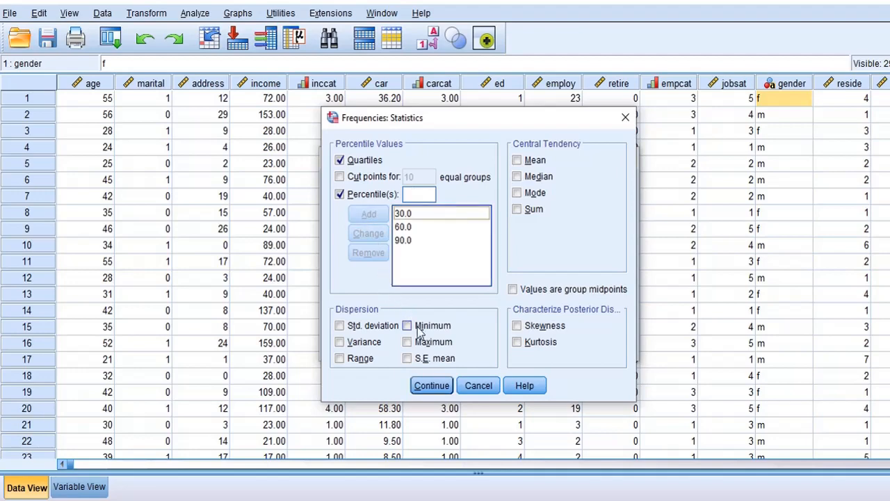
Step: Accept the statistics settings and run the frequency analysis for the income category variable
left_click(340, 326)
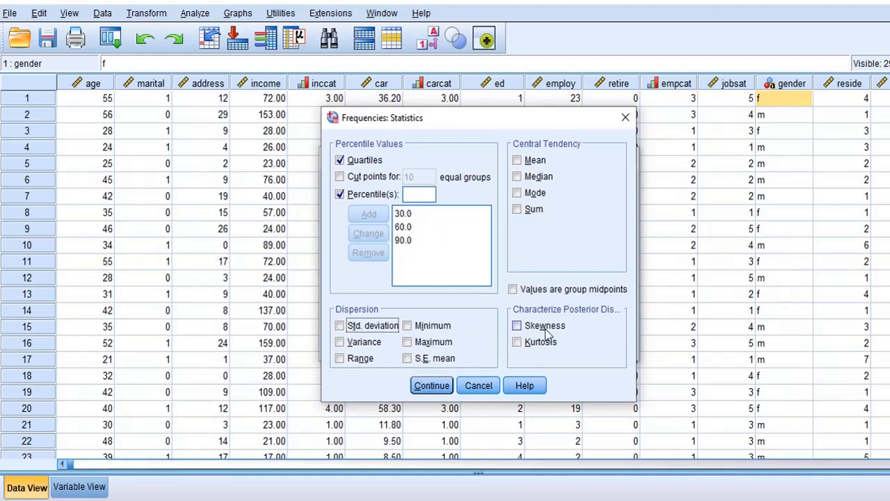
left_click(436, 388)
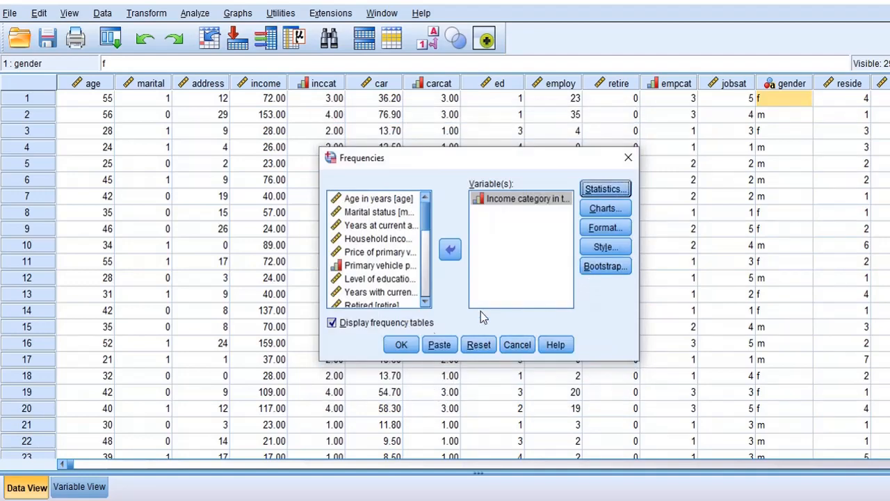
left_click(400, 345)
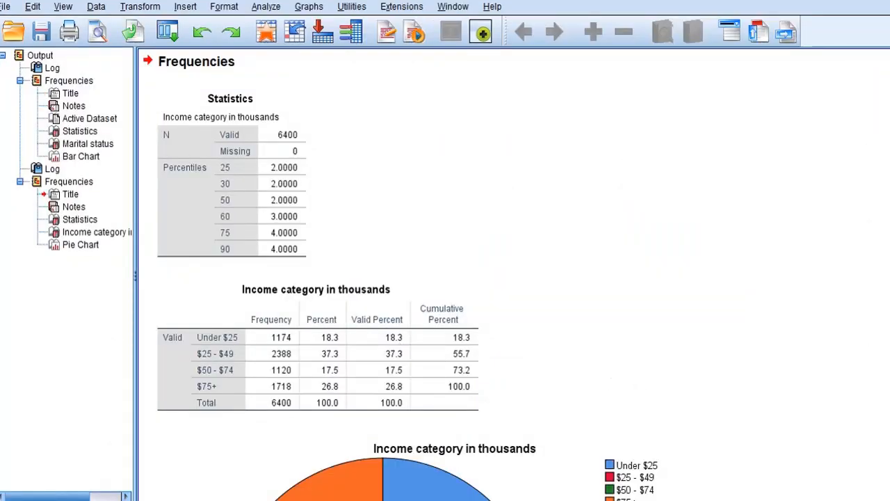
Step: Open the income category pie chart for editing and add a title with the default text "Title"
scroll(515, 279, "down", 3)
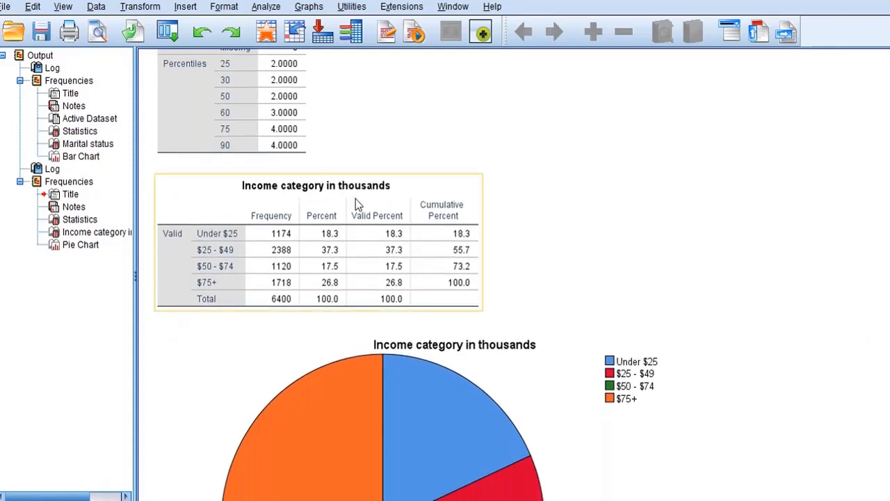
left_click(238, 231)
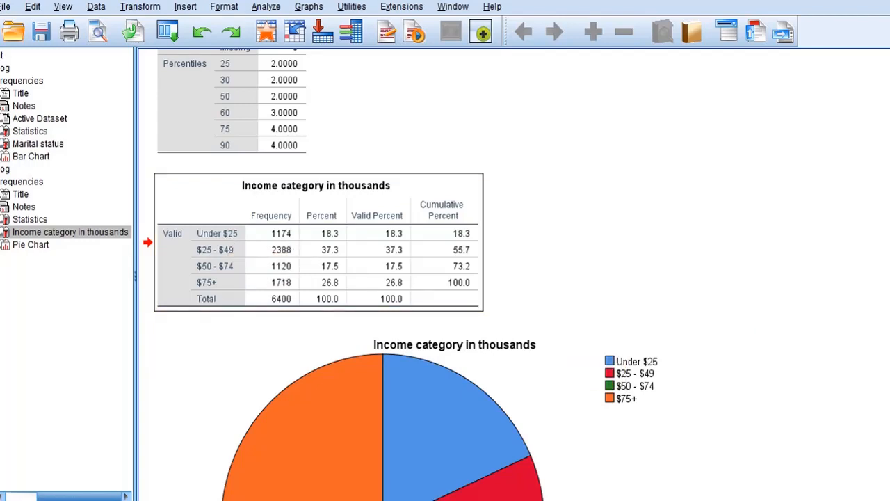
scroll(400, 279, "down", 5)
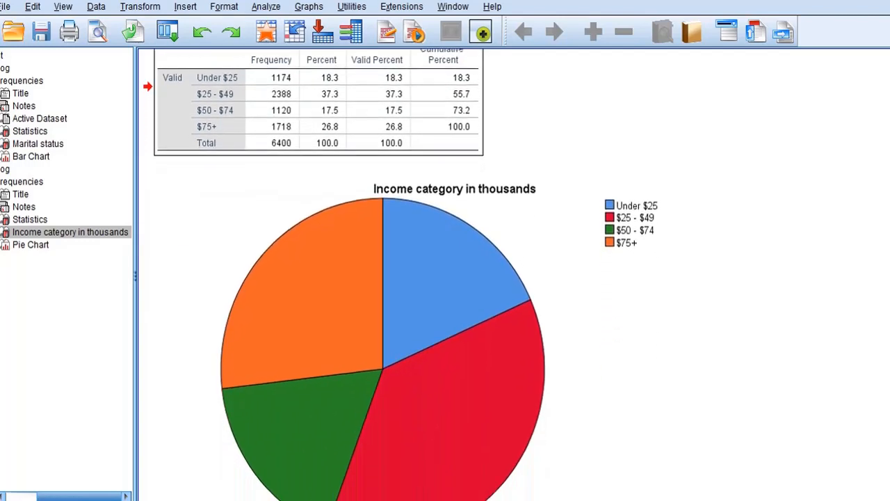
scroll(401, 278, "down", 2)
scroll(485, 349, "down", 2)
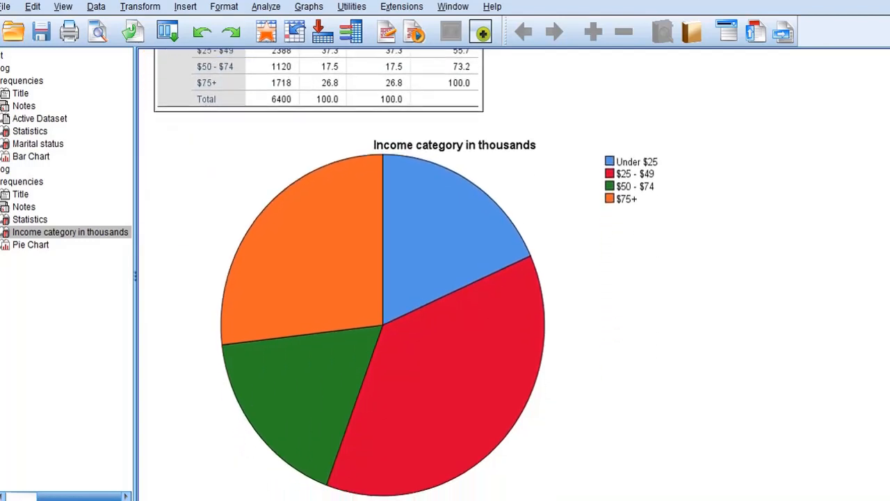
double_click(485, 349)
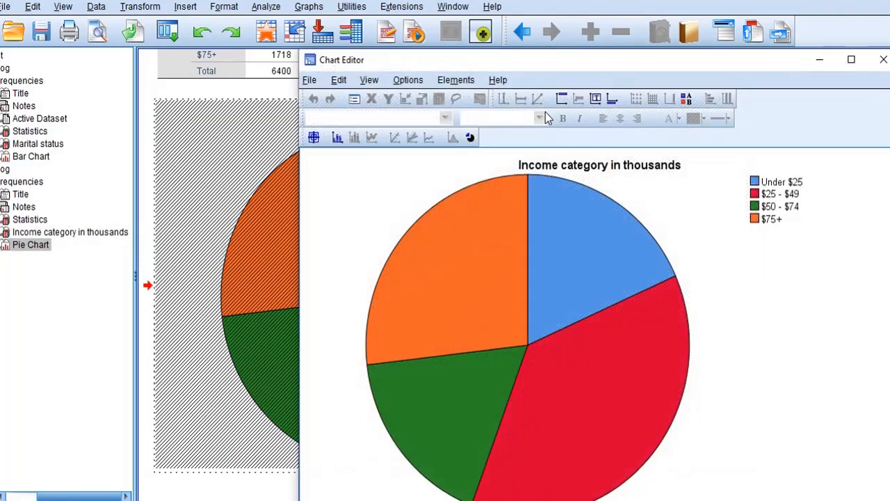
left_click(413, 81)
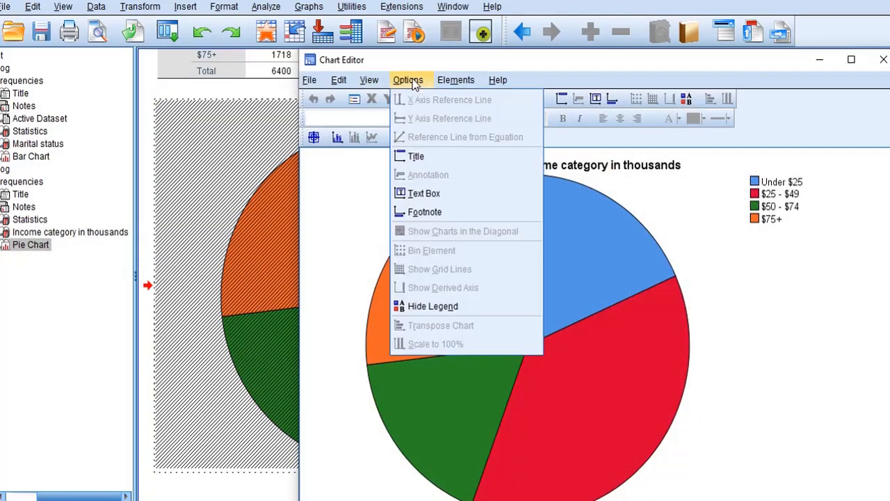
left_click(425, 155)
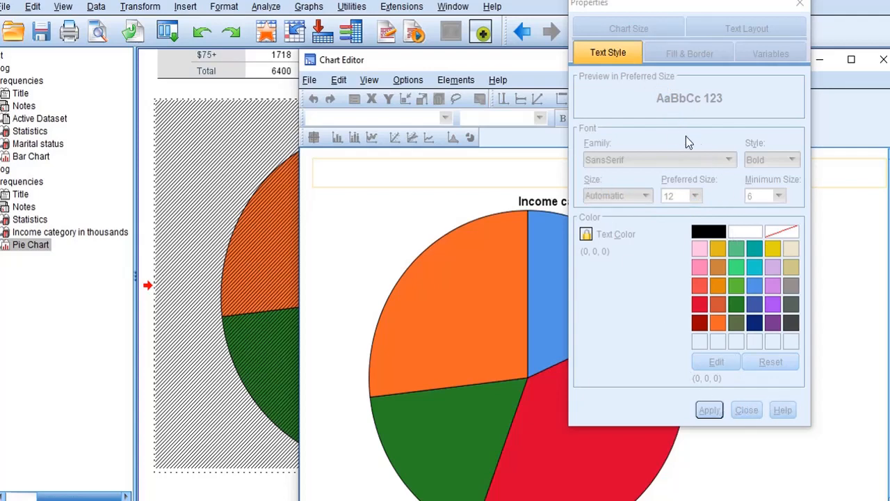
left_click(800, 4)
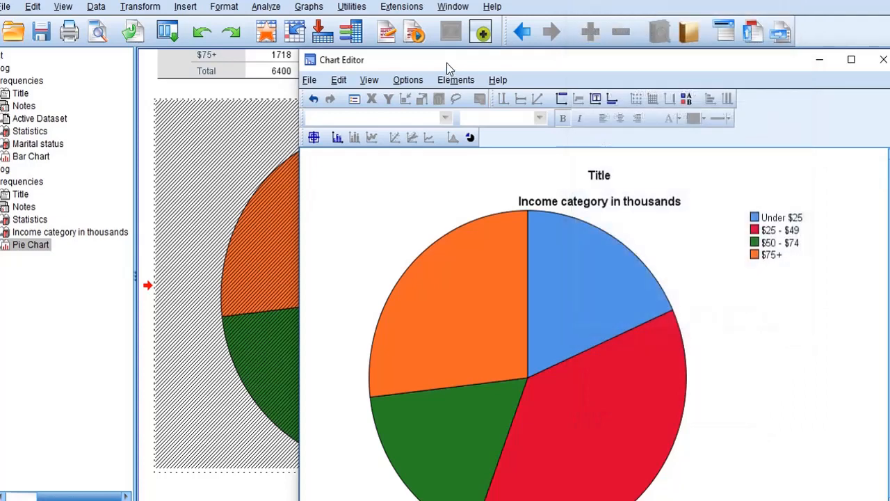
Step: Show percentage data labels on the pie slices and close the Chart Editor
left_click(452, 80)
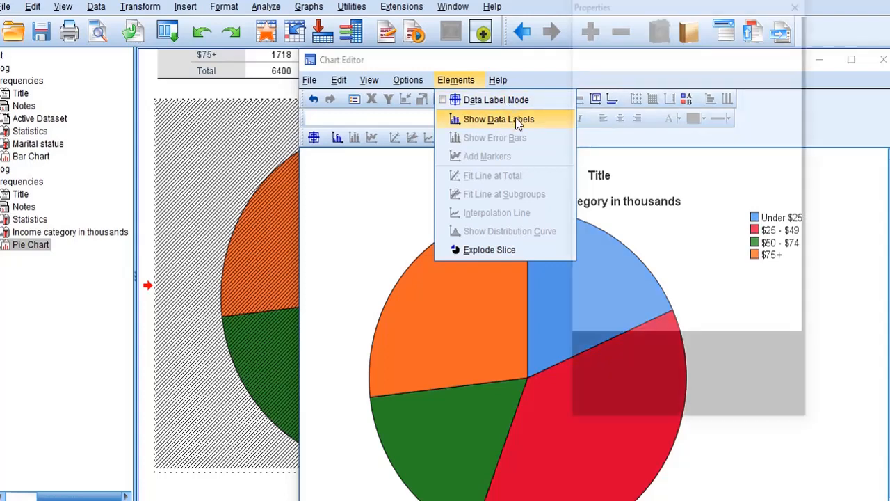
left_click(516, 121)
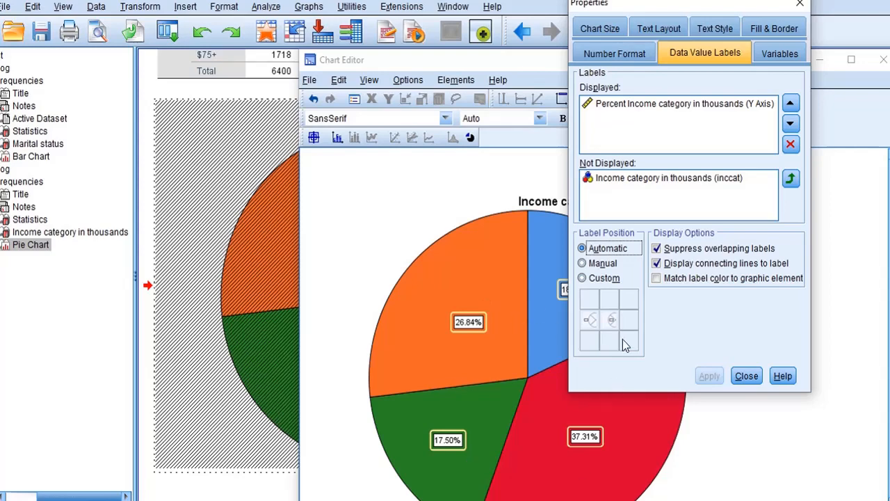
left_click(746, 375)
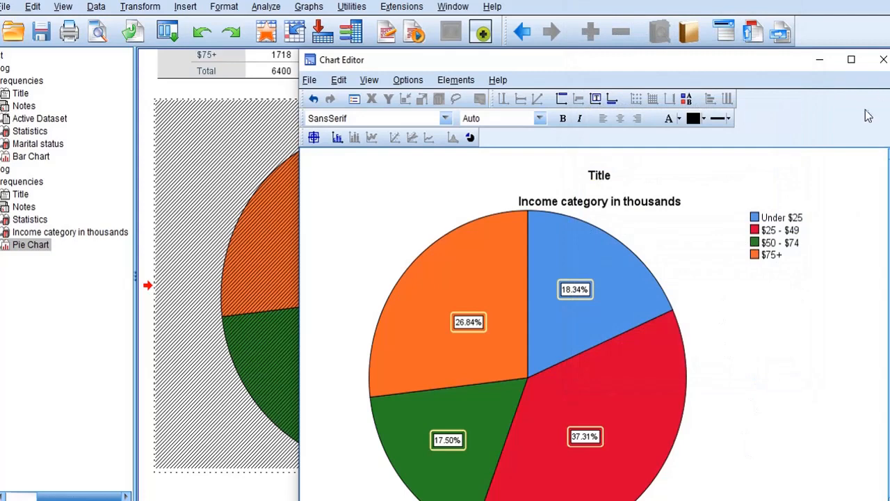
left_click(884, 59)
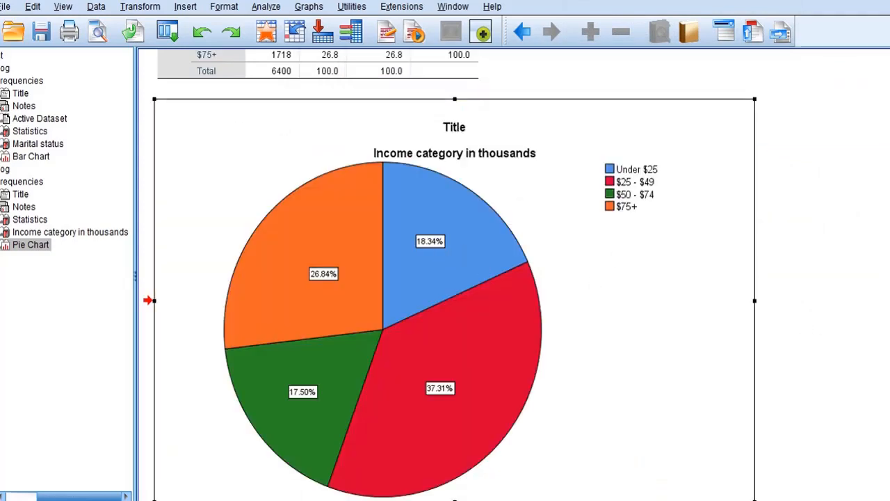
Step: Return to the data set, reopen the Frequencies analysis and reset its previous settings
scroll(516, 273, "down", 1)
scroll(452, 275, "up", 15)
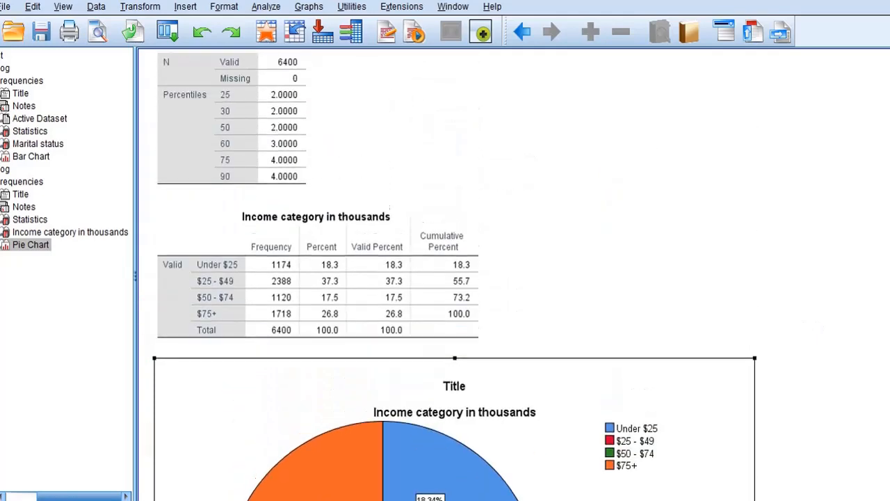
scroll(452, 275, "down", 15)
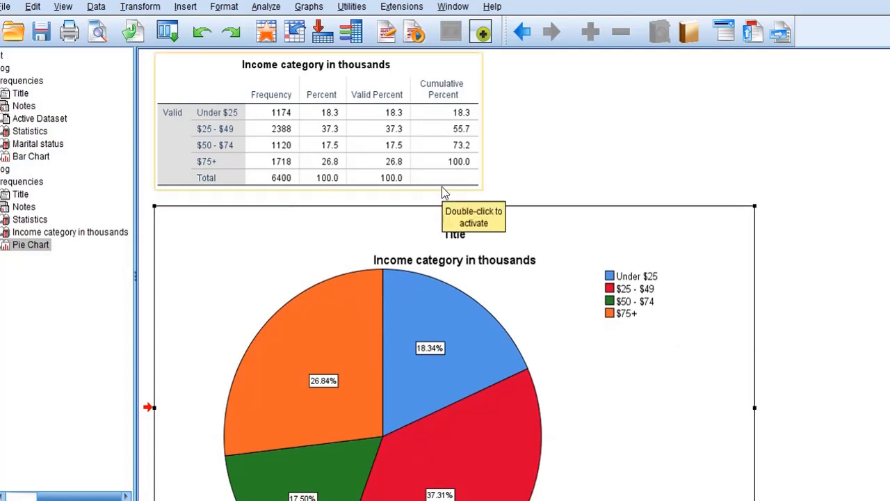
key("alt+Tab")
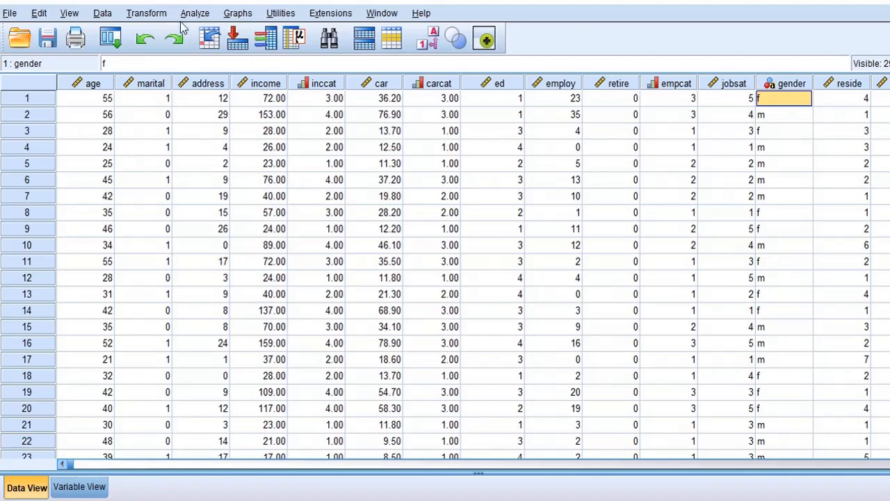
left_click(192, 15)
mouse_move(212, 51)
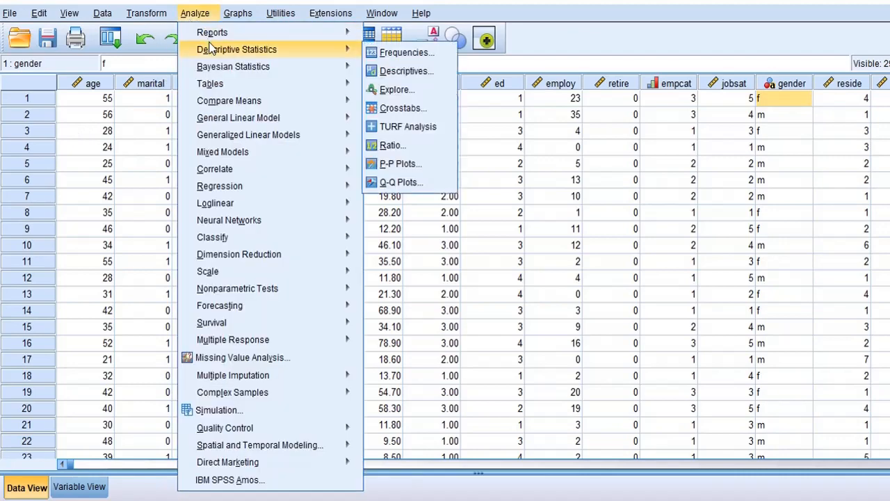
left_click(407, 54)
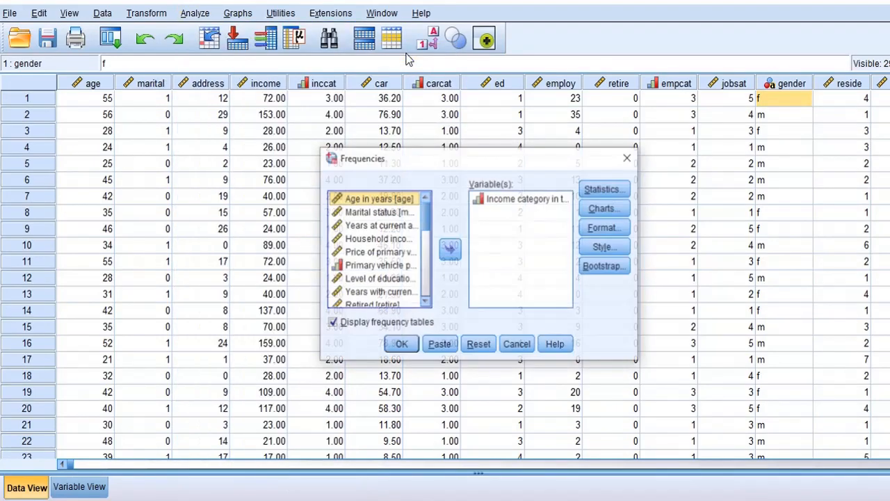
left_click(478, 344)
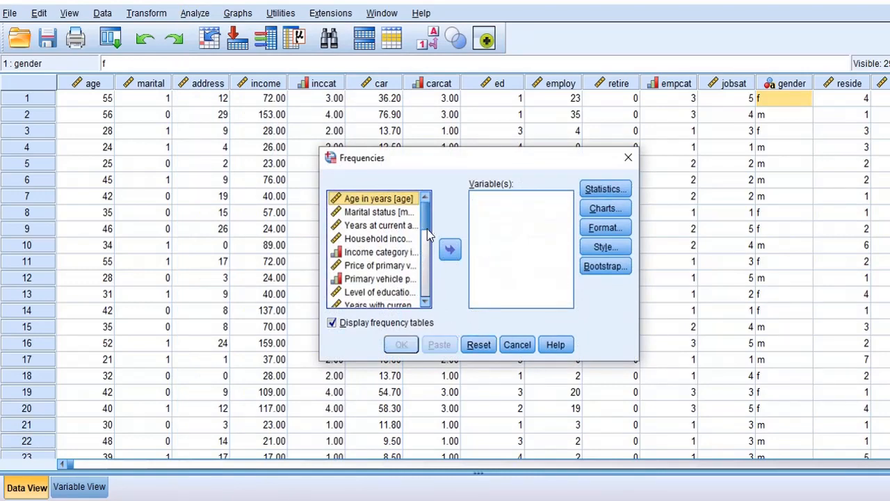
Step: Add the Level of education, Job satisfaction and Gender variables to the Frequencies analysis
left_click_drag(427, 223, 428, 231)
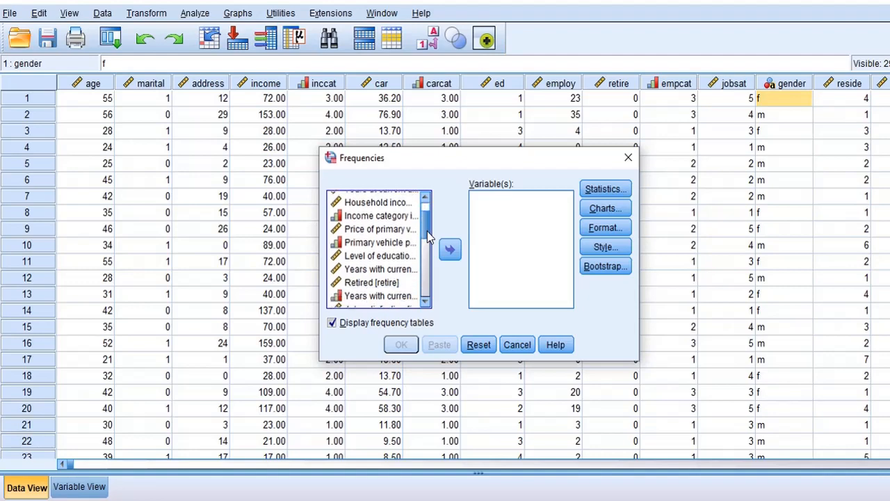
left_click(382, 221)
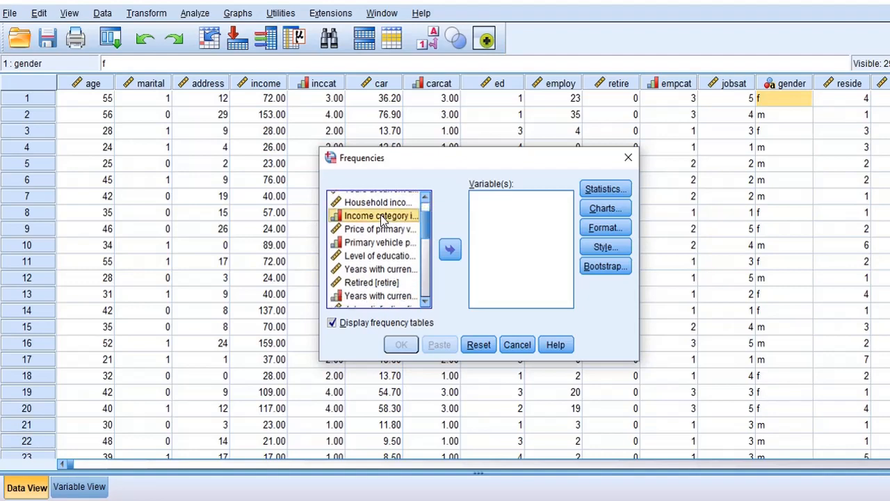
left_click(390, 256)
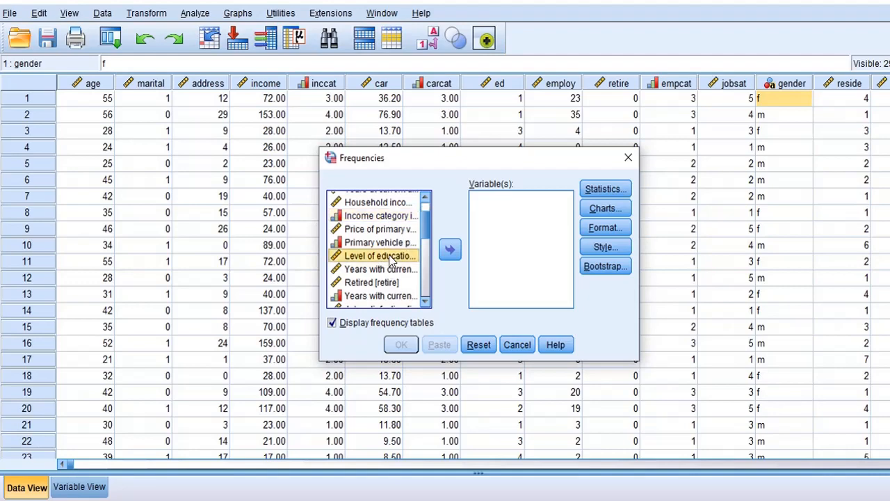
left_click(450, 251)
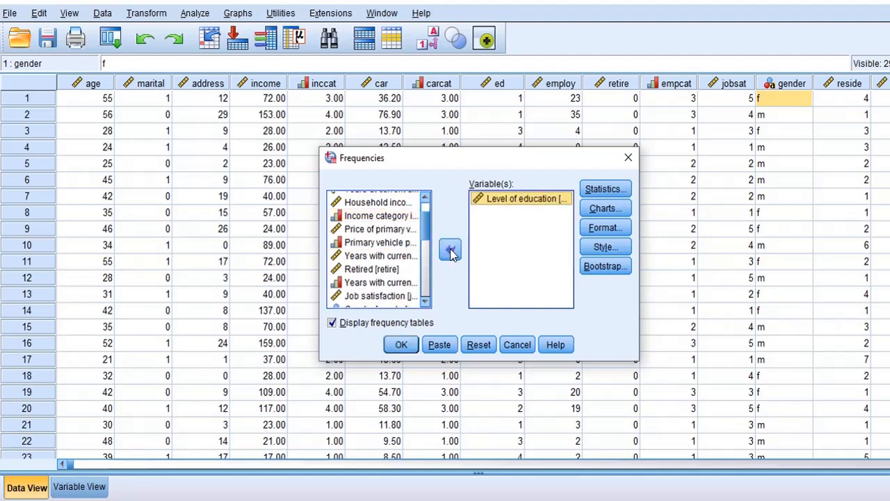
left_click(388, 297)
left_click(449, 250)
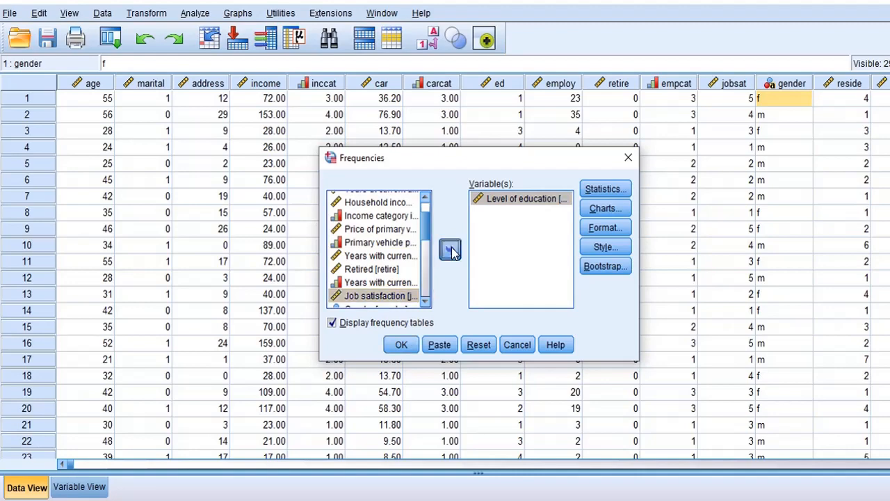
left_click_drag(425, 239, 427, 258)
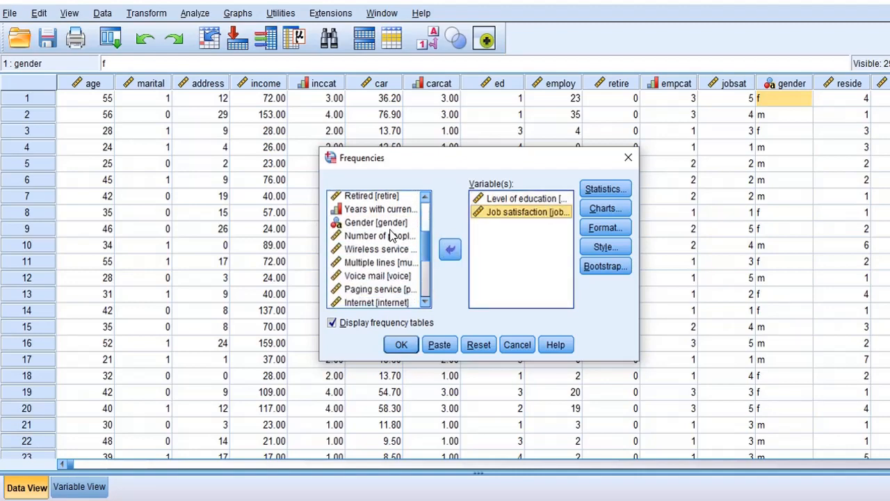
left_click(389, 224)
left_click(449, 251)
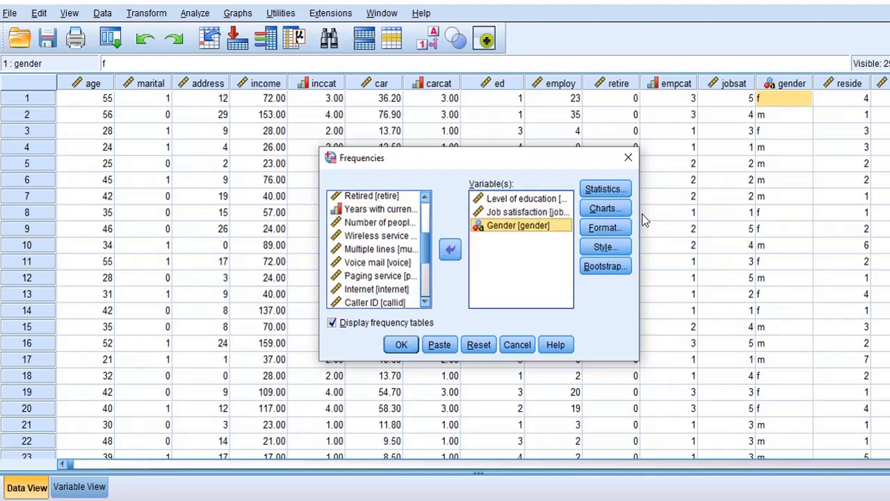
Step: Request pie charts with frequencies as chart values, and leave the additional statistics unselected
left_click(621, 211)
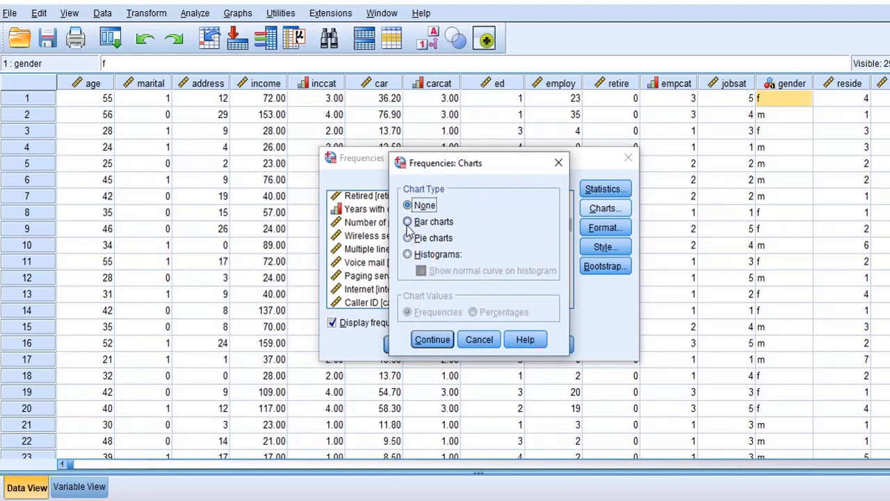
left_click(409, 238)
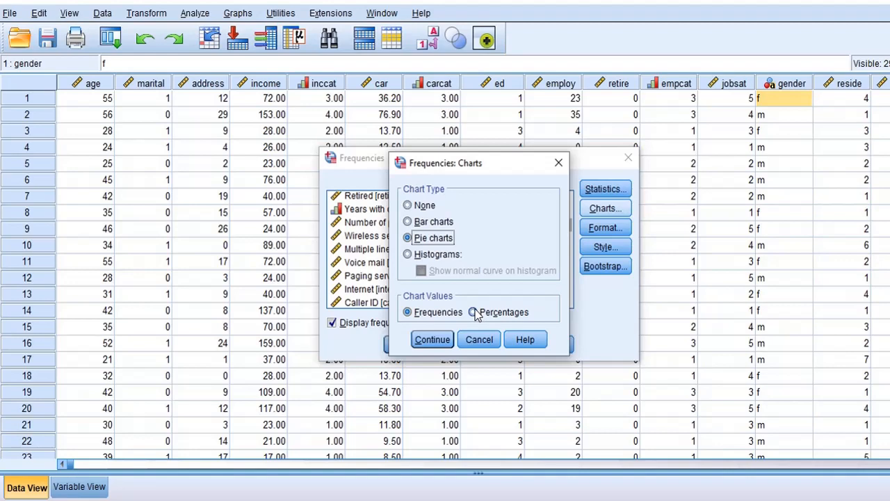
left_click(430, 341)
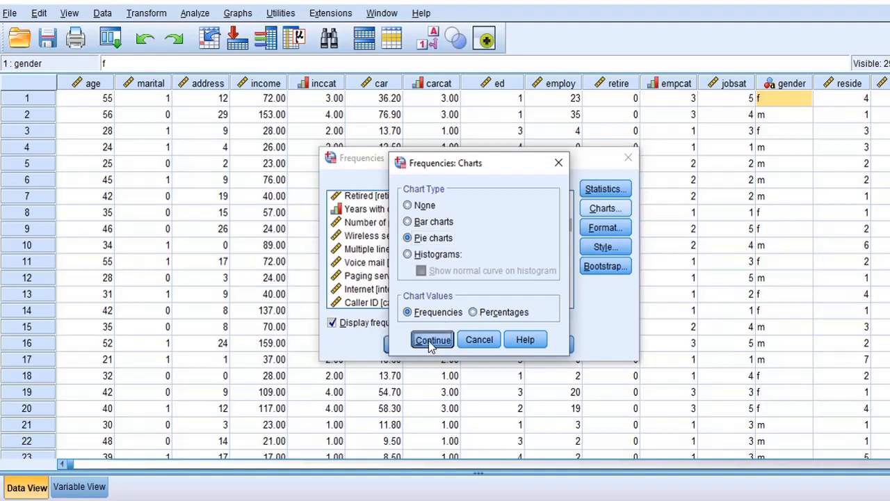
left_click(602, 190)
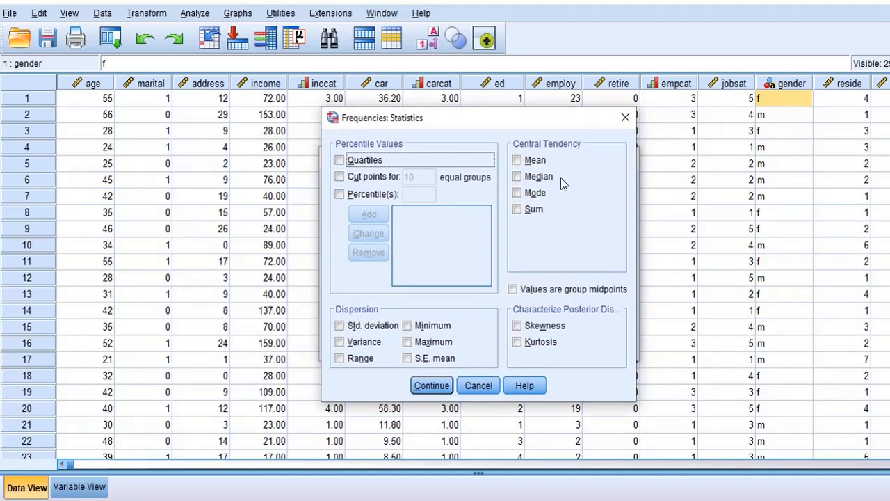
left_click(480, 387)
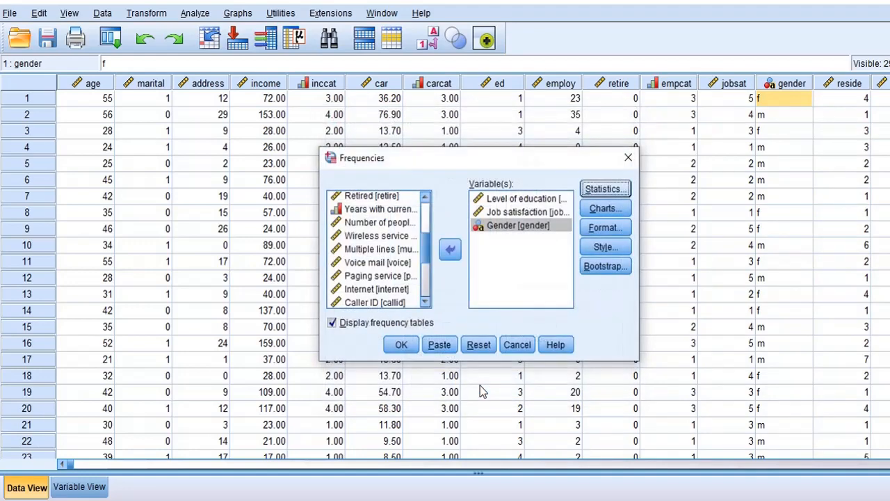
Step: Inspect the value labels in the variable information for Level of education
left_click(532, 201)
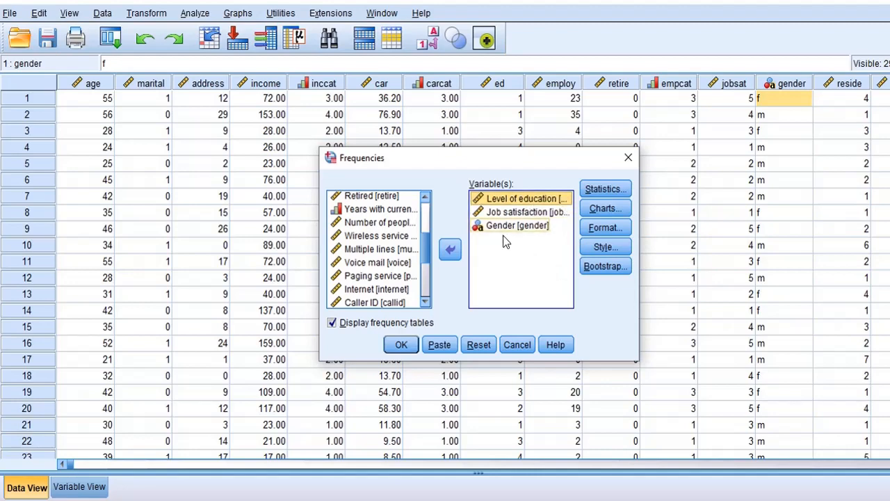
right_click(505, 199)
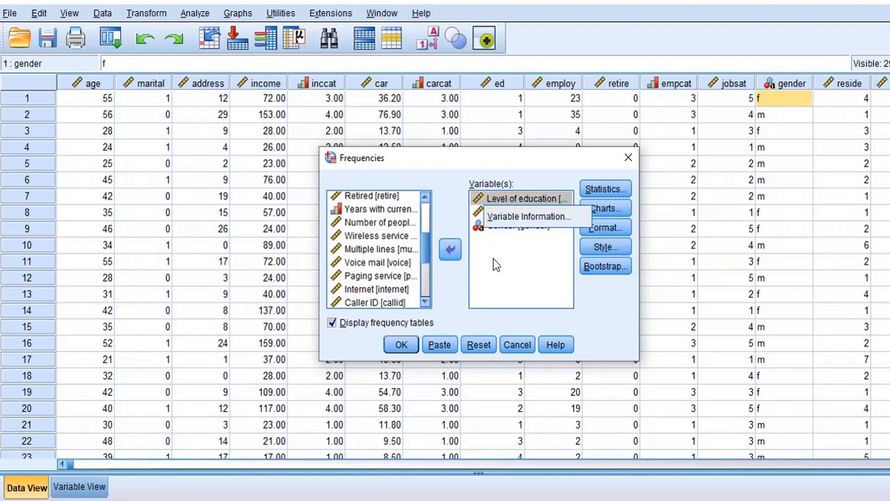
left_click(495, 268)
left_click(511, 200)
right_click(512, 199)
left_click(522, 218)
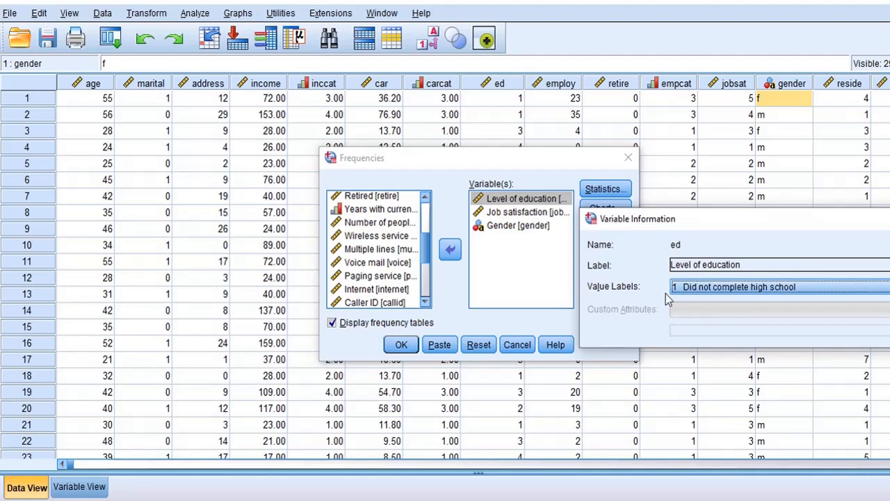
left_click(885, 287)
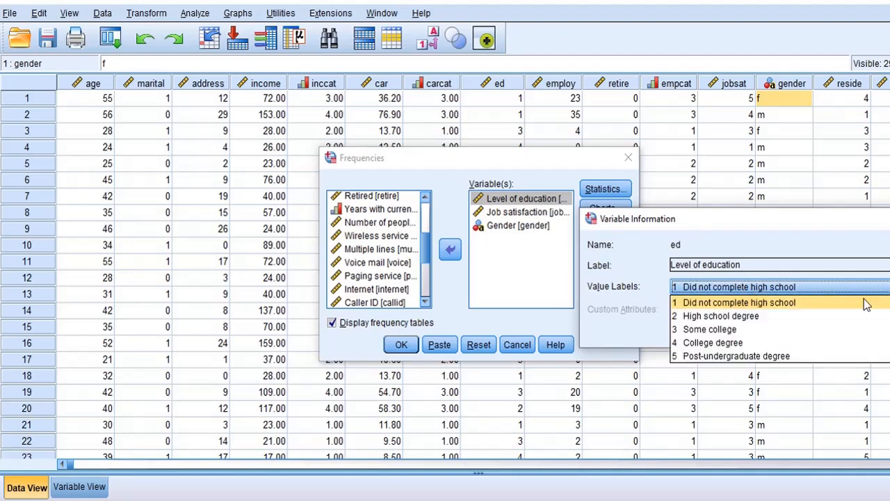
left_click(789, 284)
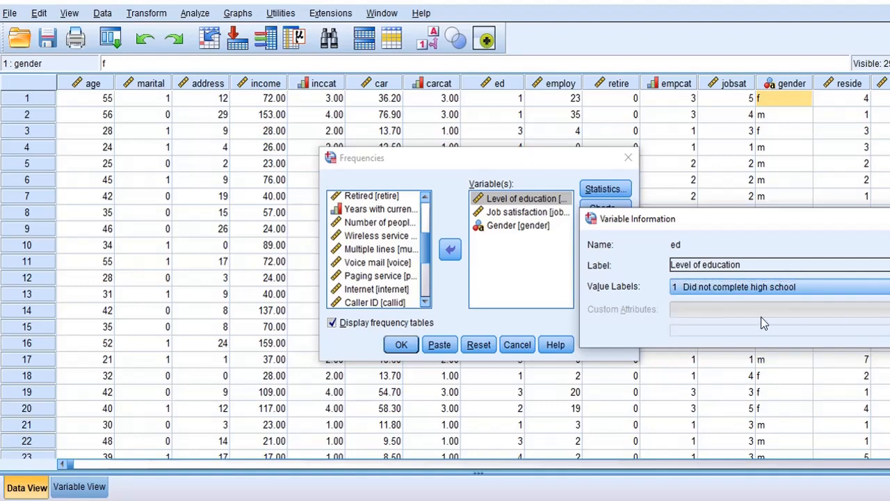
left_click(889, 218)
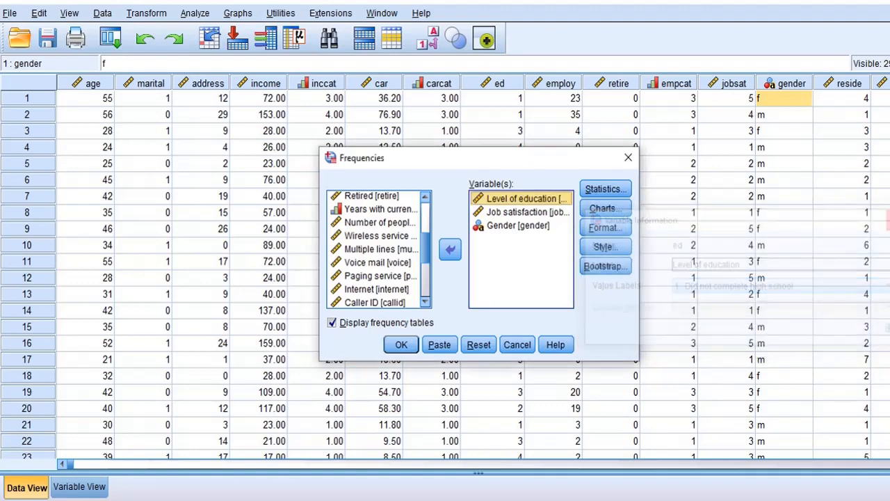
Step: Inspect the value labels in the variable information for Gender
right_click(502, 228)
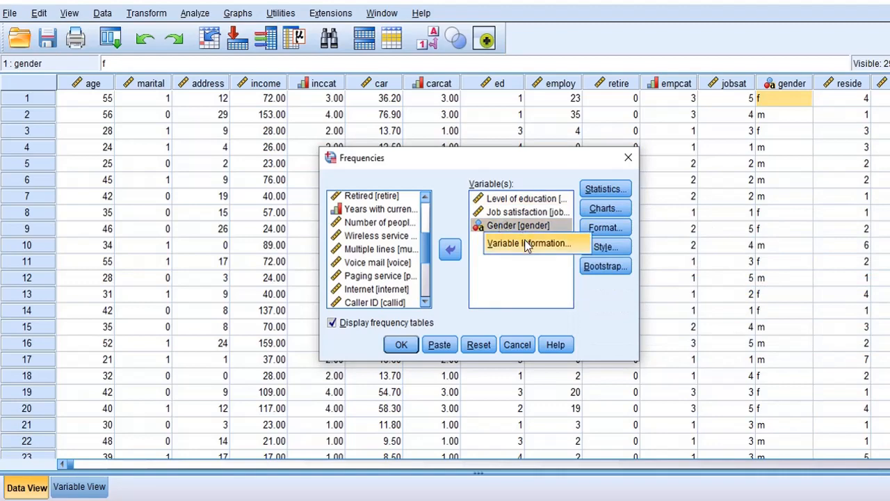
left_click(526, 243)
left_click(777, 287)
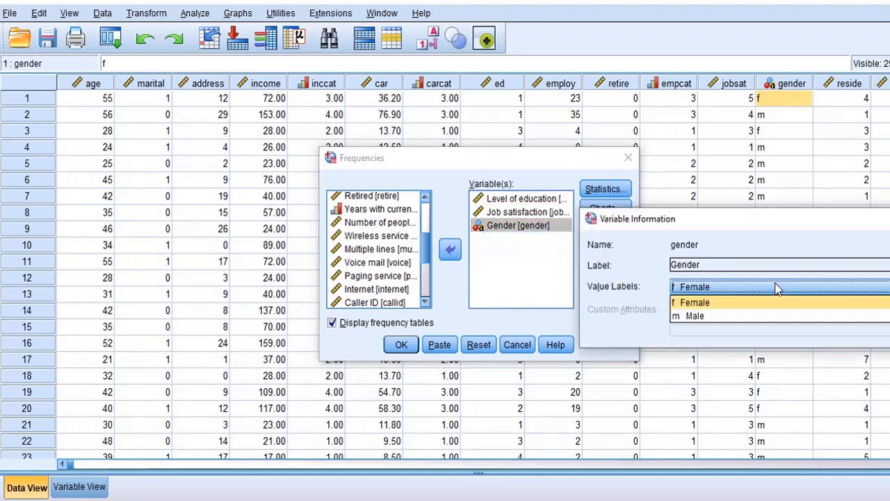
left_click(889, 218)
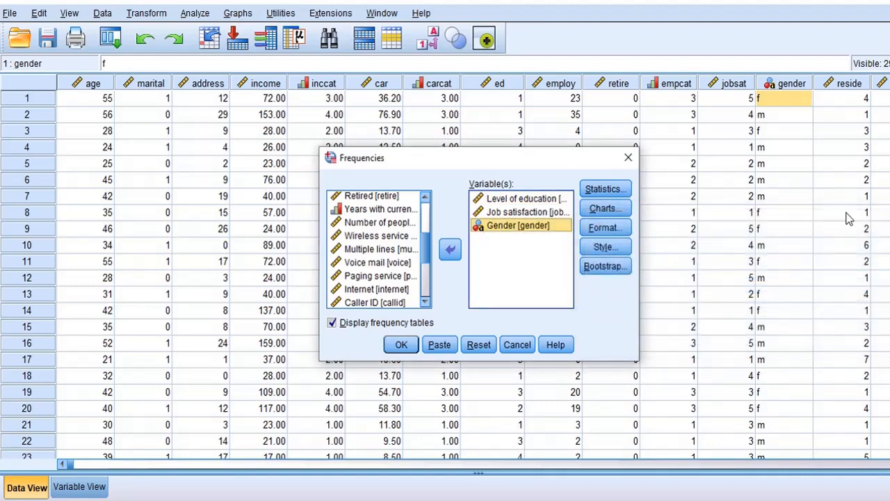
Step: Check the value labels of Job satisfaction, and run the frequency analysis for the three chosen variables
right_click(510, 216)
left_click(551, 232)
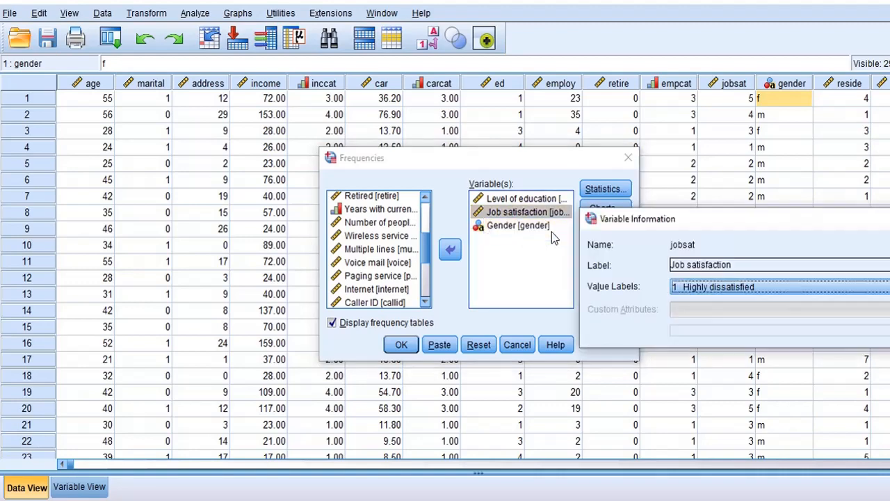
left_click(768, 288)
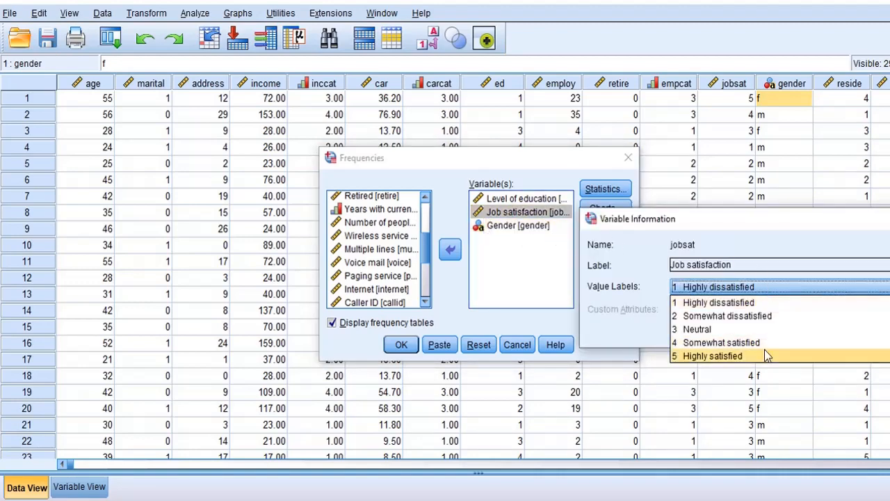
left_click(889, 218)
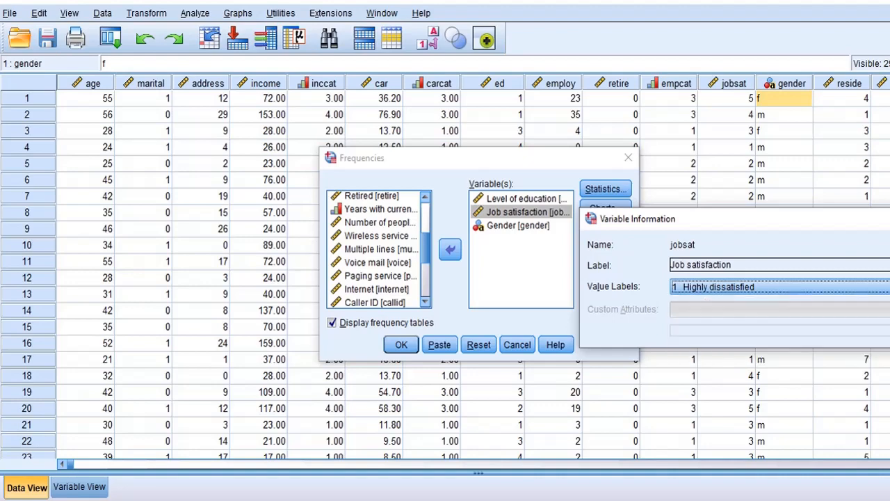
left_click(410, 345)
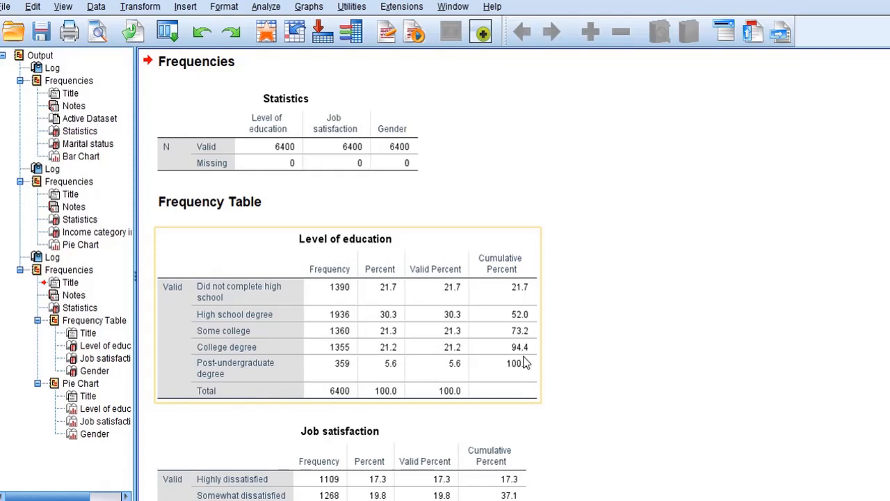
Step: Examine the frequency tables and pie charts for level of education, job satisfaction and gender in the output
scroll(340, 278, "down", 5)
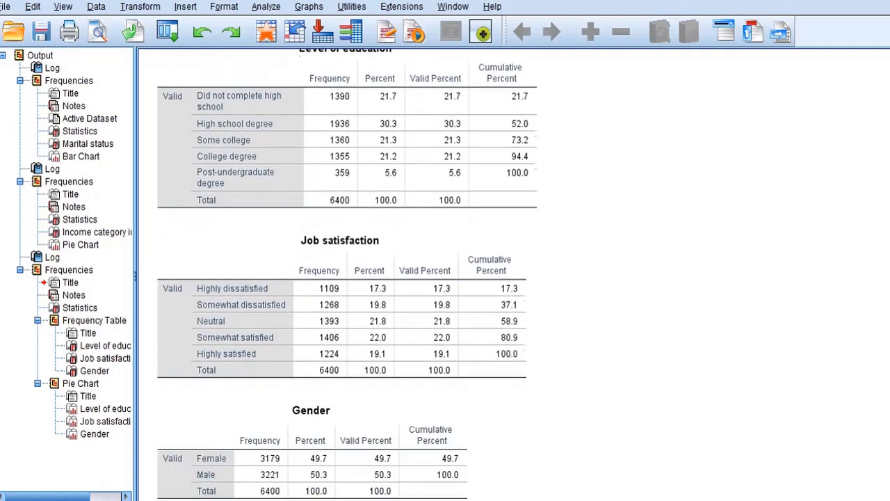
scroll(341, 278, "down", 10)
scroll(340, 278, "up", 6)
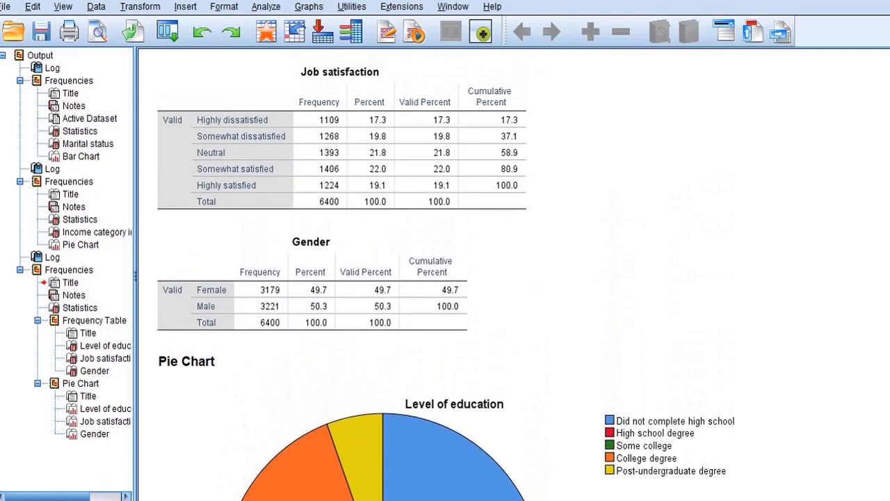
left_click(259, 324)
left_click(586, 327)
scroll(445, 278, "down", 5)
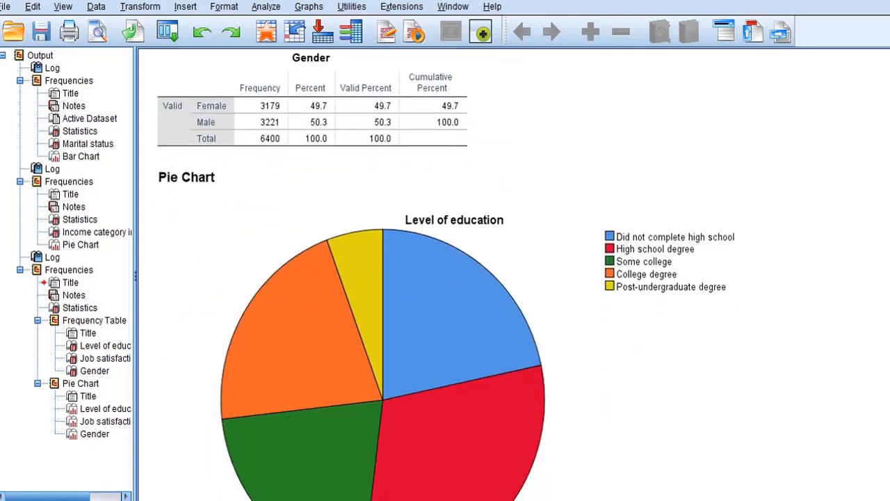
scroll(445, 279, "down", 8)
scroll(445, 279, "up", 7)
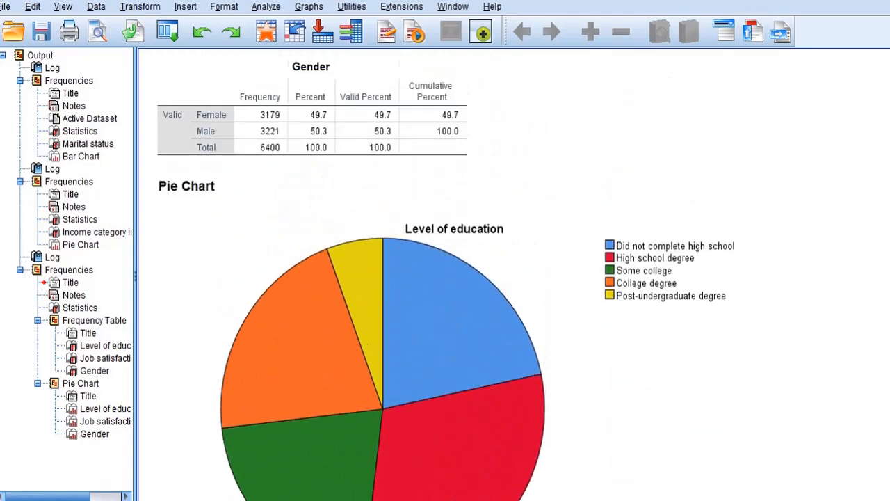
scroll(445, 278, "down", 20)
scroll(445, 278, "up", 3)
scroll(445, 278, "up", 20)
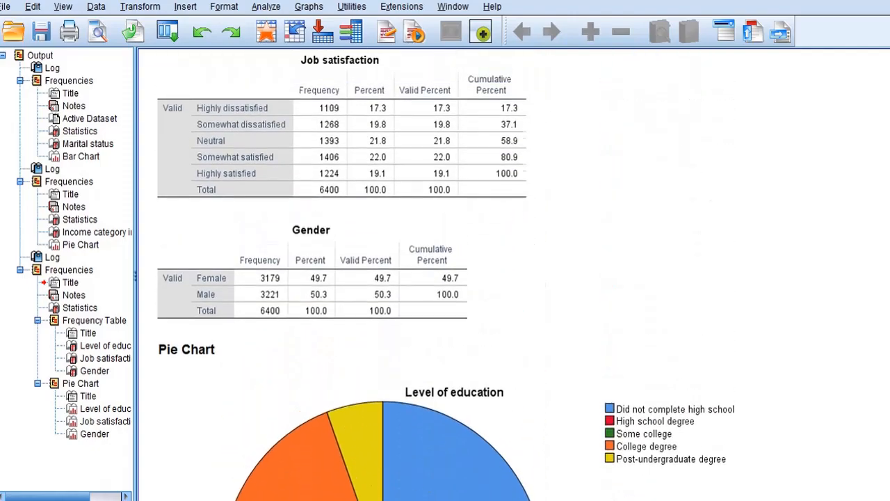
scroll(446, 278, "up", 15)
scroll(445, 278, "down", 20)
scroll(445, 278, "down", 5)
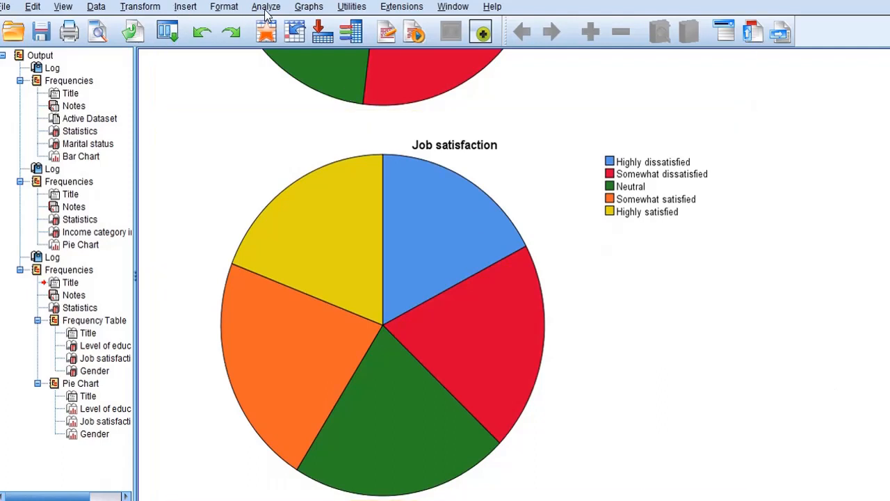
Step: Return to the data set, reopen the Frequencies analysis and clear the three variables by resetting its settings
key("alt+Tab")
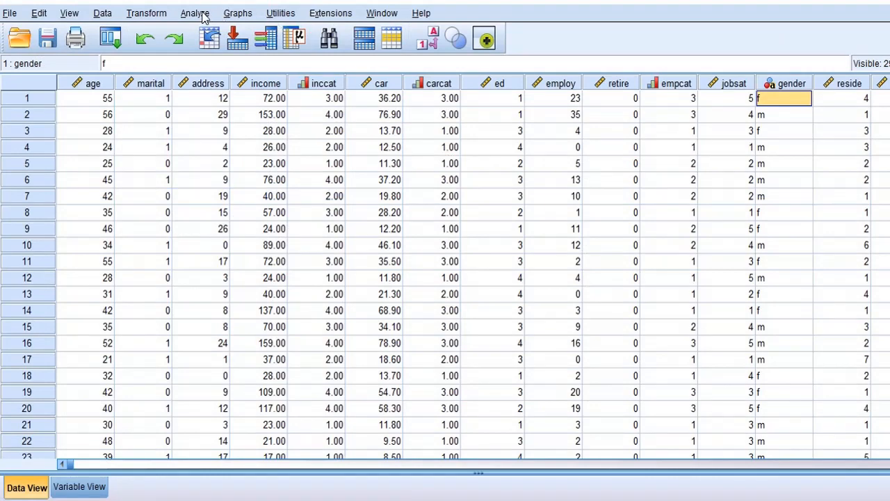
left_click(199, 18)
mouse_move(222, 53)
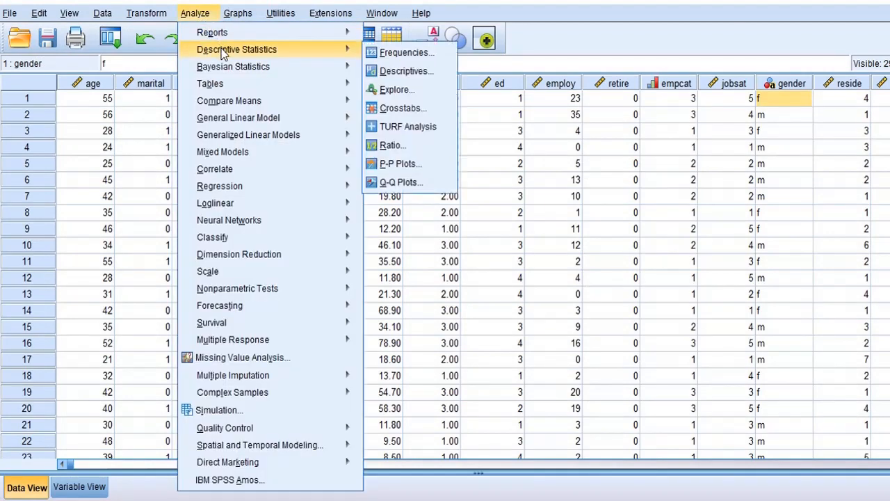
left_click(401, 54)
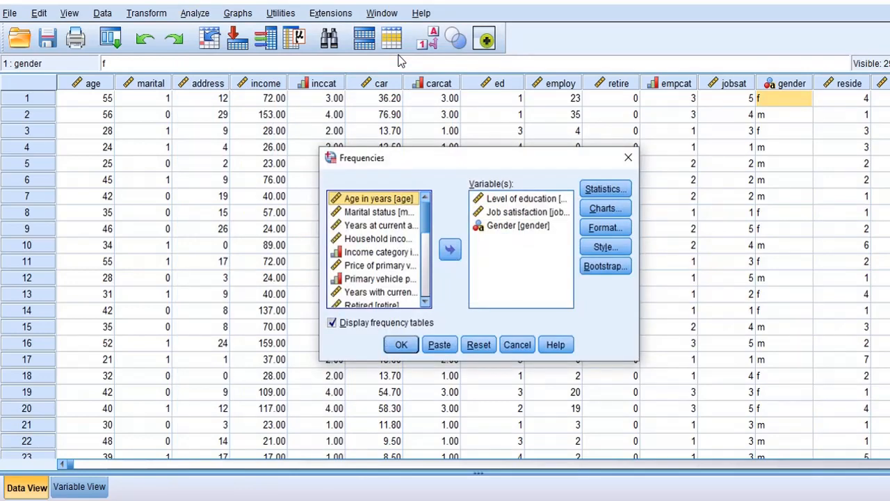
left_click(480, 345)
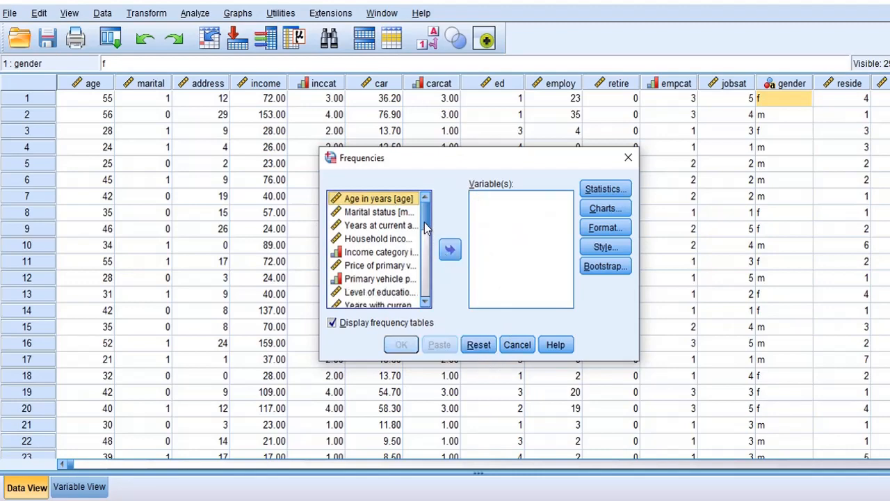
Step: Add Household income in thousands to the Frequencies analysis and check its variable information
left_click_drag(425, 223, 425, 222)
left_click(377, 240)
left_click(450, 249)
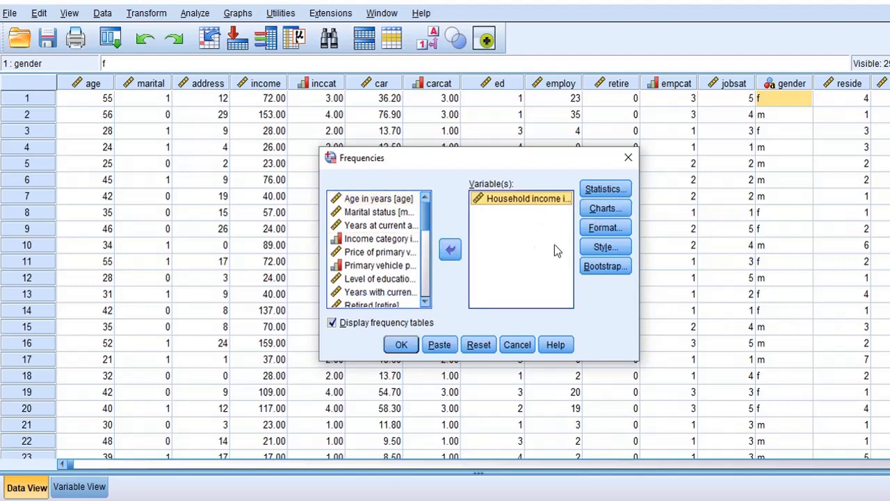
right_click(513, 202)
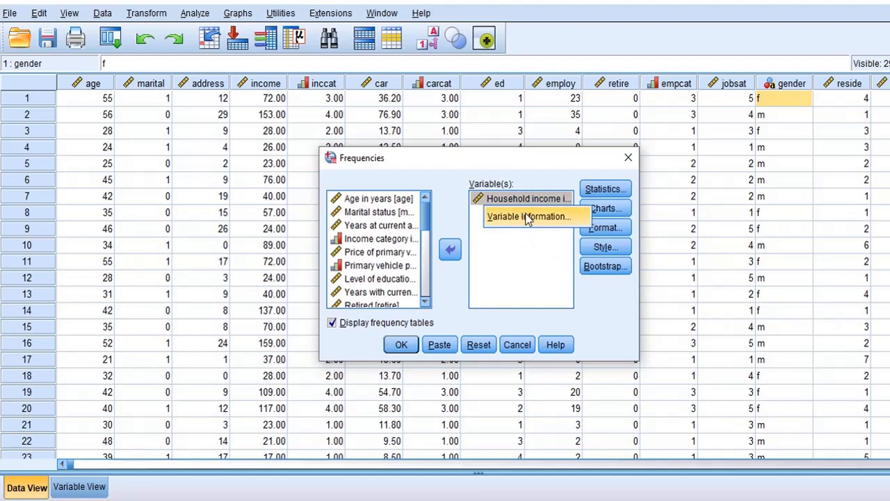
left_click(526, 217)
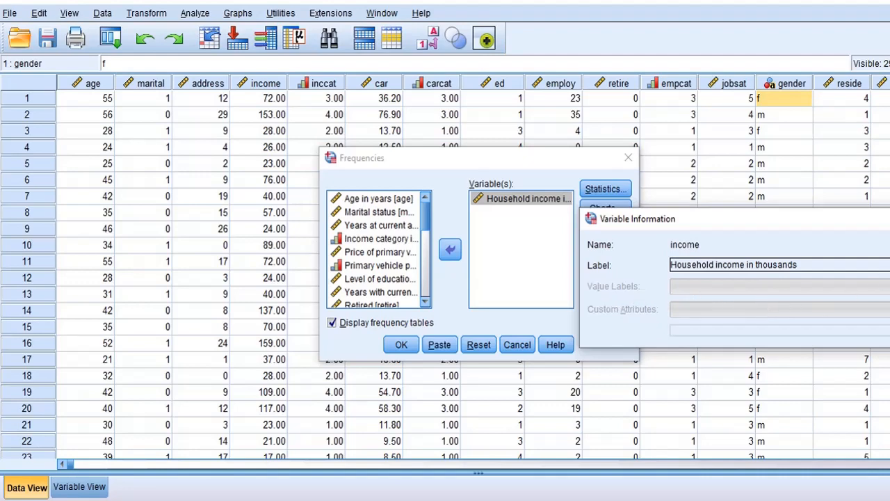
left_click(888, 218)
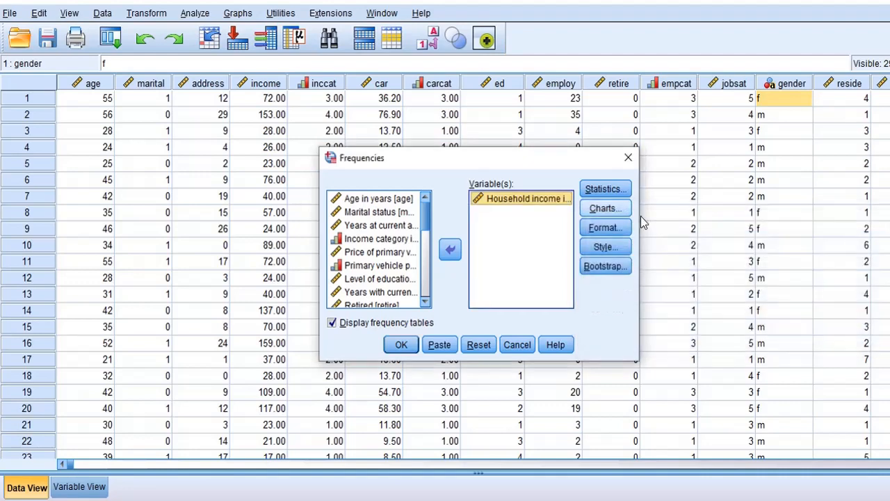
Step: Set the chart type to histograms with the normal curve shown
left_click(604, 210)
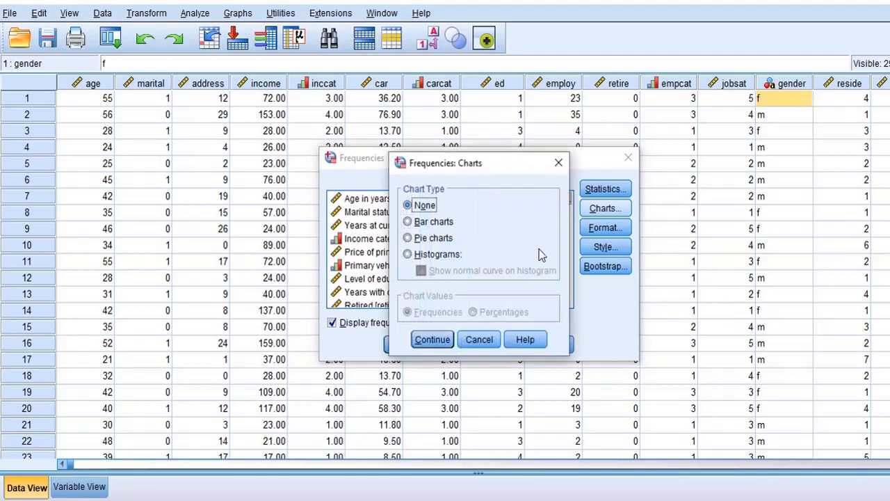
left_click(409, 255)
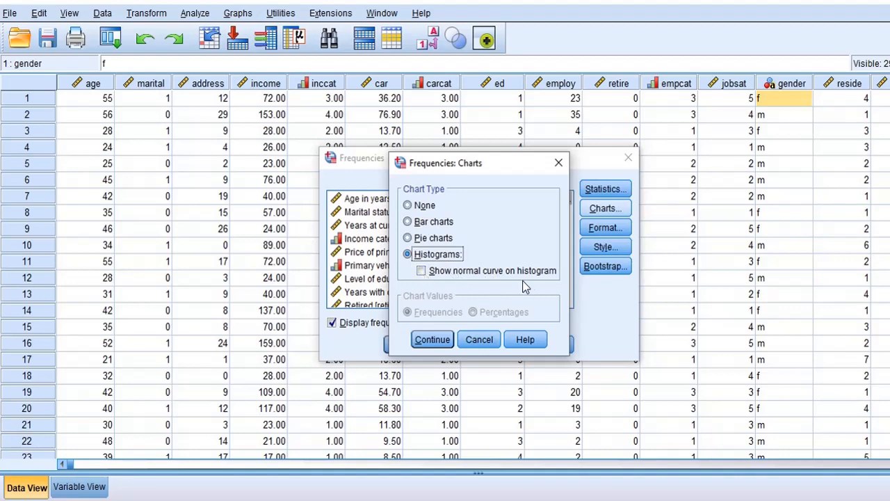
left_click(420, 272)
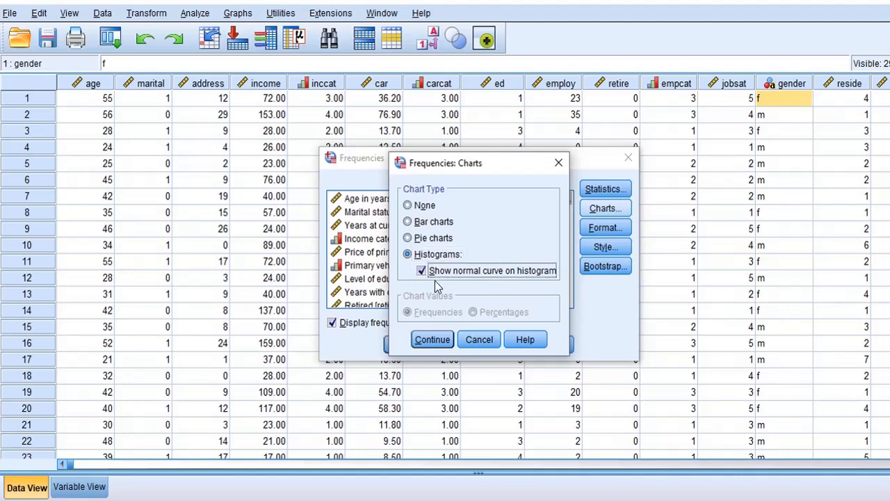
left_click(432, 339)
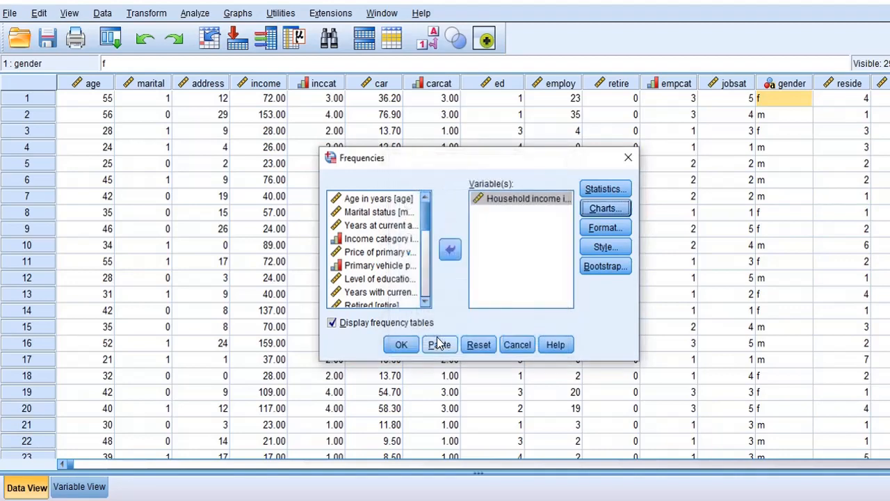
Step: Request quartiles and cut points for 6 equal groups in the frequency statistics
left_click(607, 194)
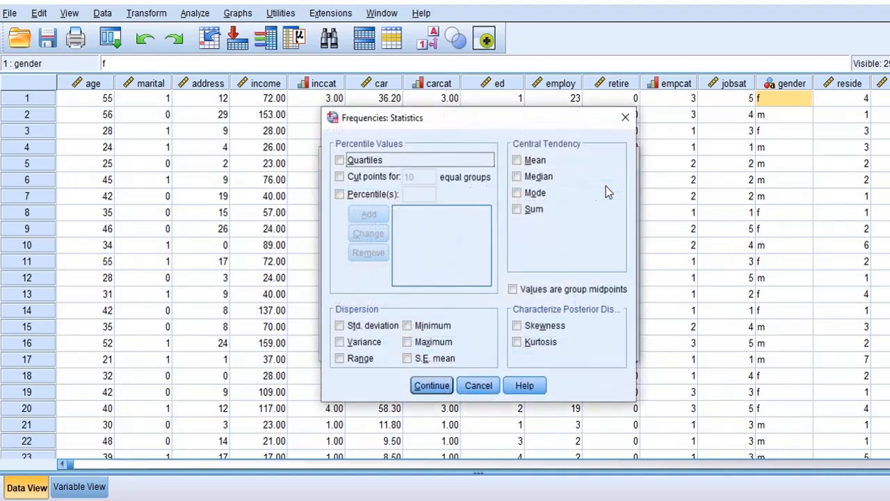
left_click(340, 179)
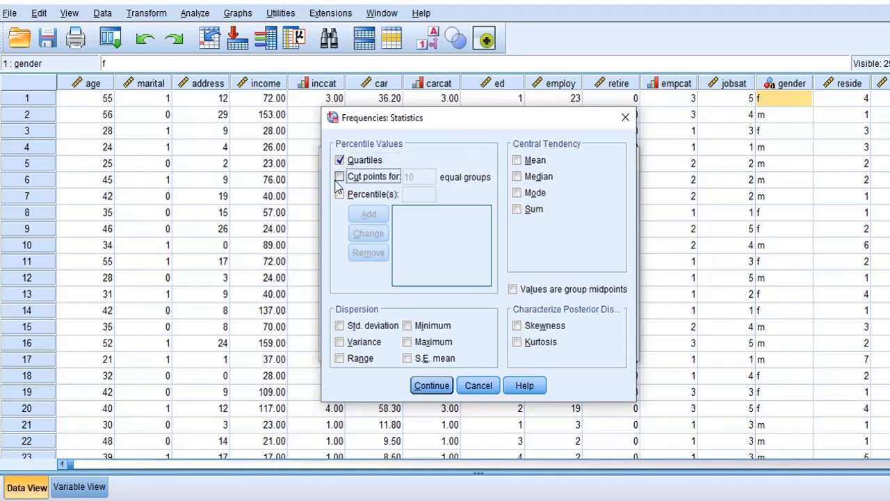
left_click(340, 179)
left_click(340, 179)
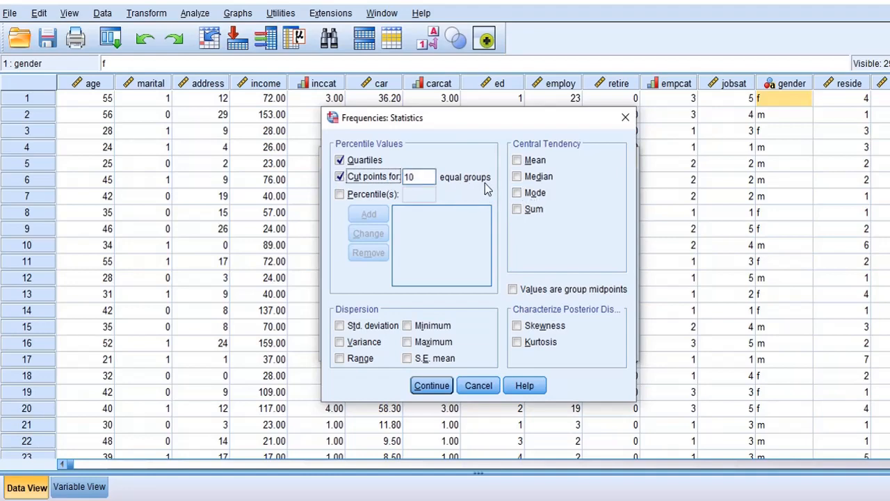
left_click(427, 174)
left_click_drag(426, 174, 401, 174)
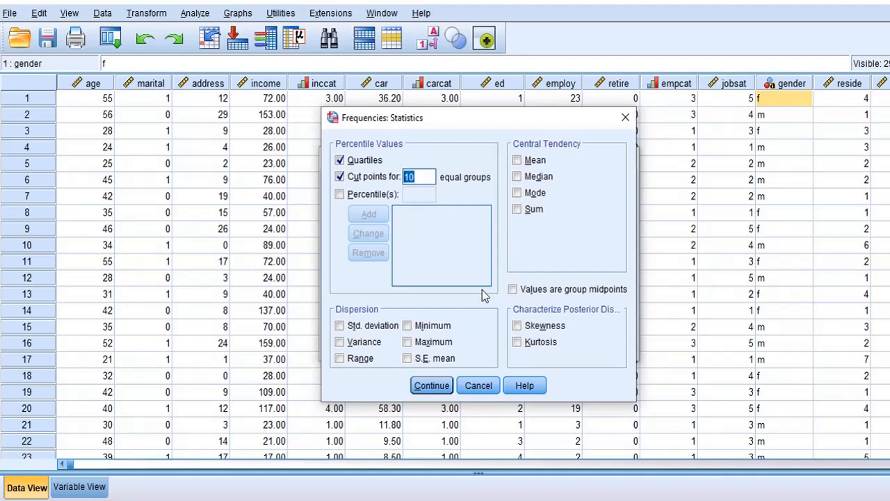
type("6")
Step: Include the mean, median, mode and sum as central tendency statistics
left_click(517, 161)
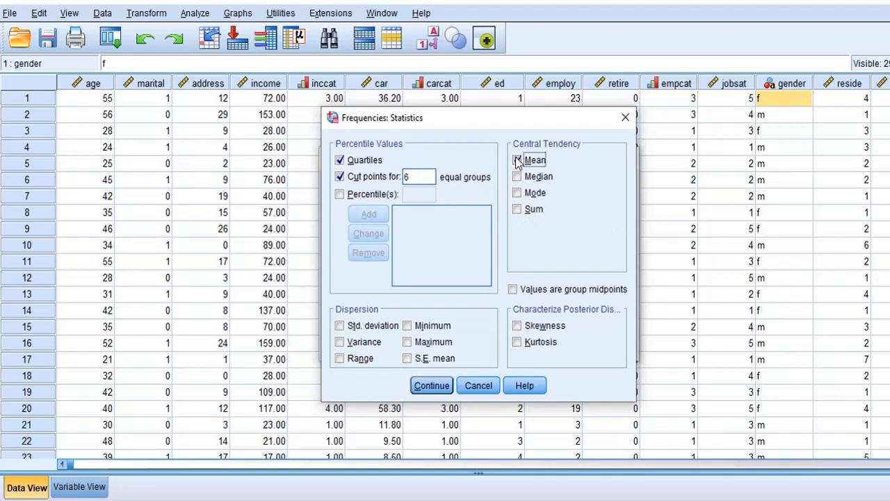
left_click(517, 177)
left_click(517, 193)
left_click(517, 210)
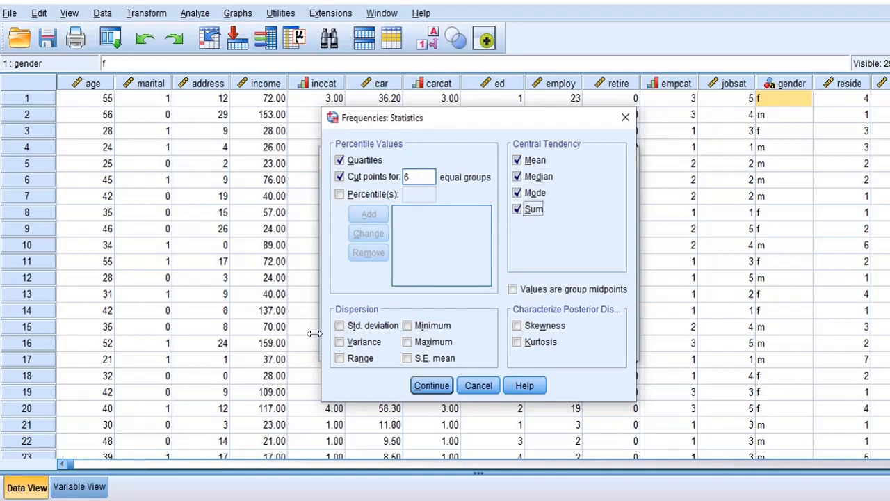
Step: Include standard deviation, variance, range, minimum and maximum as dispersion statistics
left_click(340, 326)
left_click(340, 342)
left_click(339, 358)
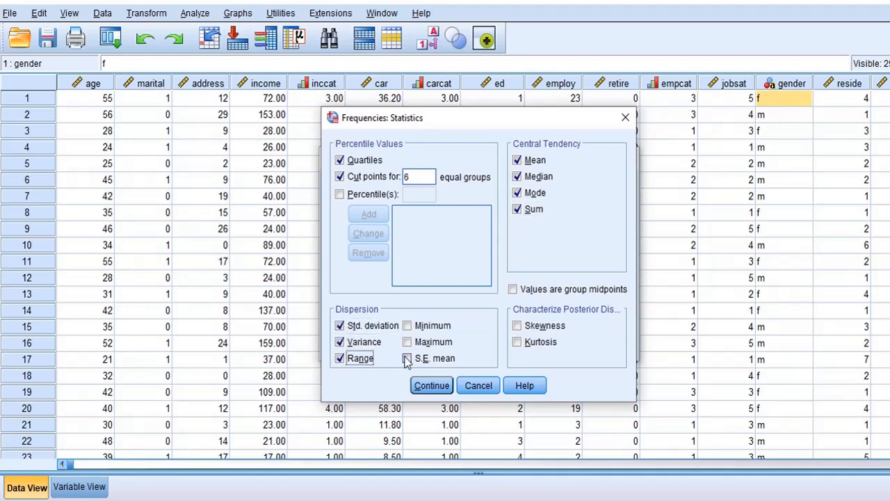
left_click(408, 326)
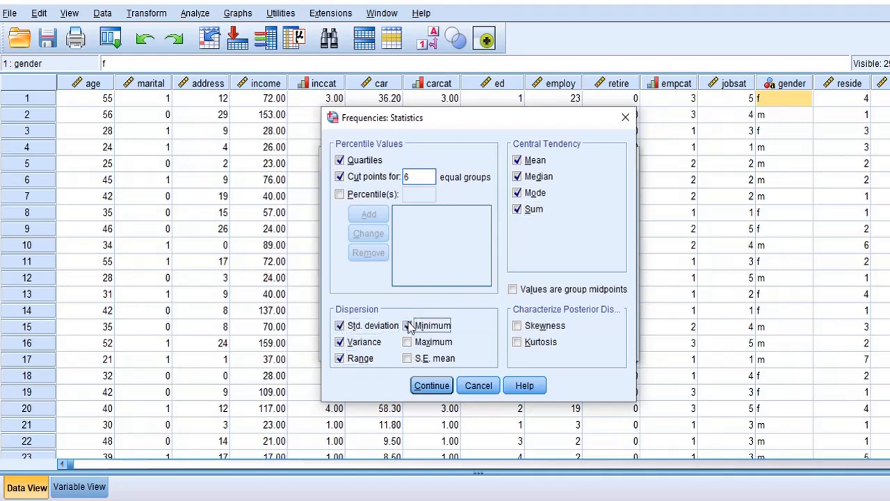
left_click(408, 343)
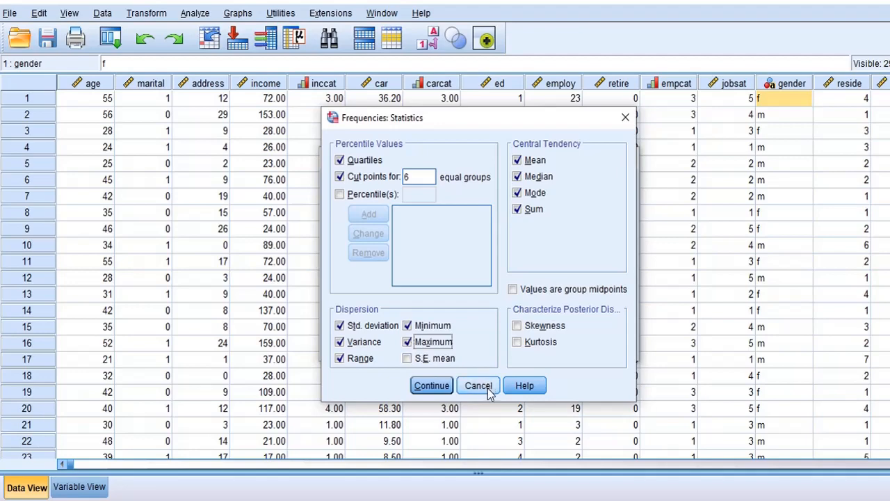
Step: Include skewness and kurtosis, treat values as group midpoints, and run the household income frequency analysis
left_click(518, 326)
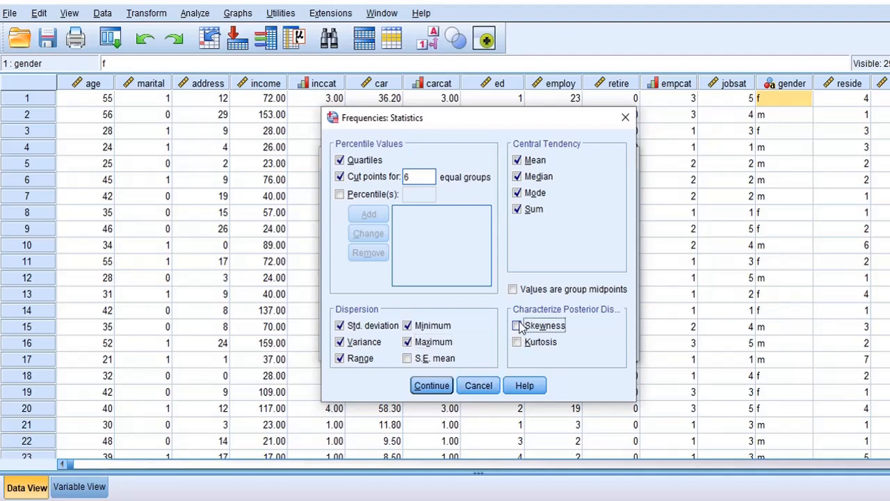
left_click(518, 343)
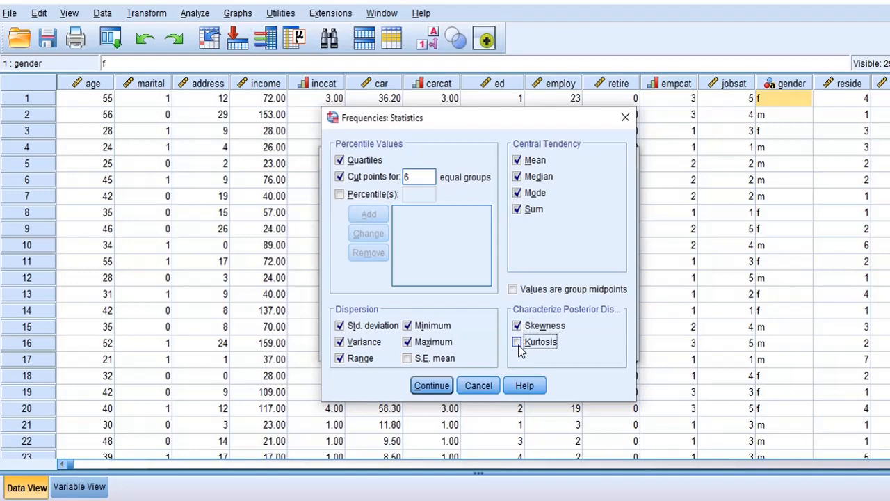
left_click(516, 291)
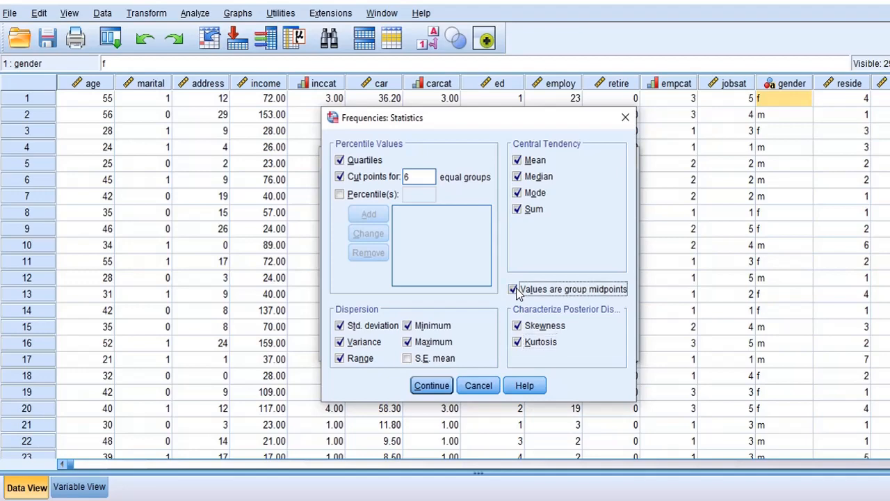
left_click(433, 386)
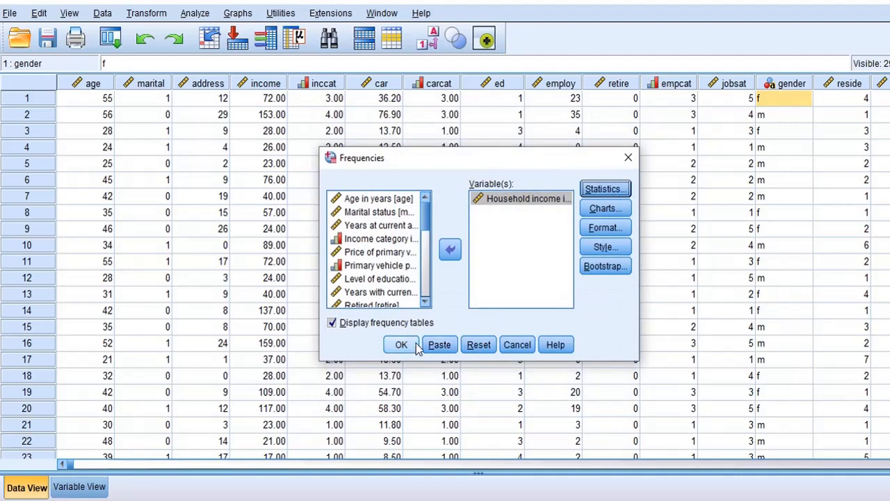
left_click(401, 346)
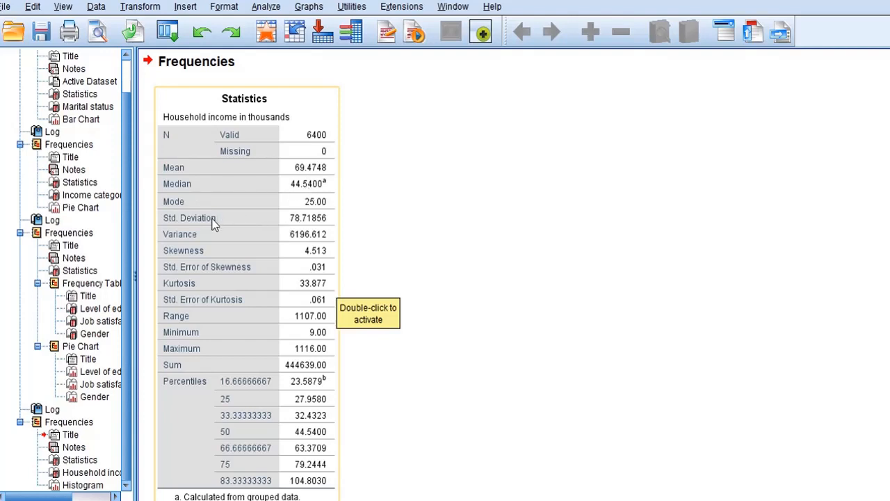
Step: Examine the Statistics table and the full frequency table for household income in the output
scroll(216, 215, "down", 1)
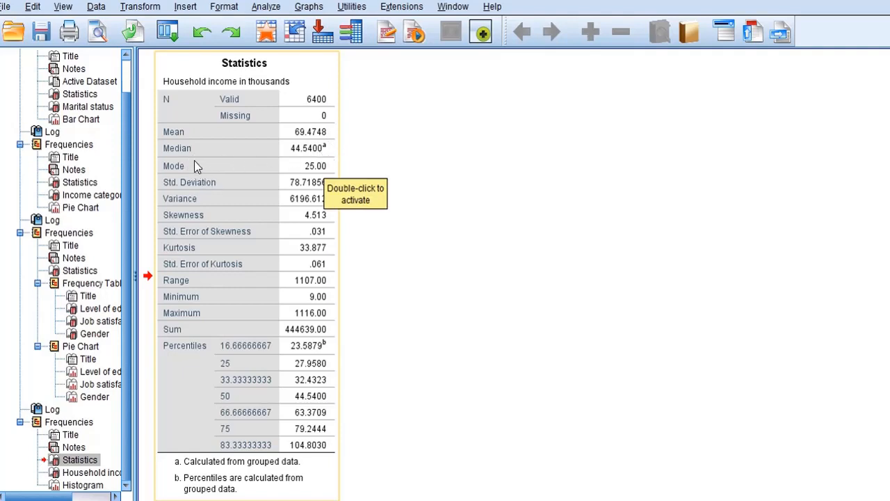
left_click(240, 365)
double_click(240, 363)
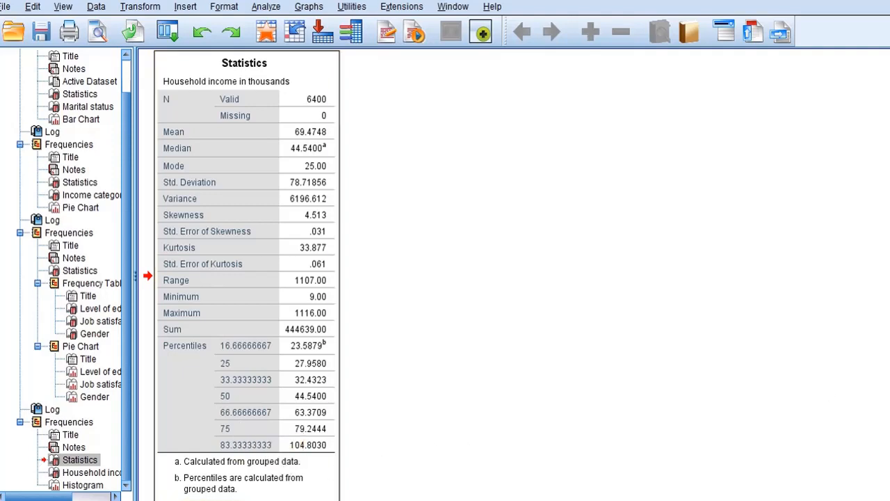
scroll(313, 279, "down", 5)
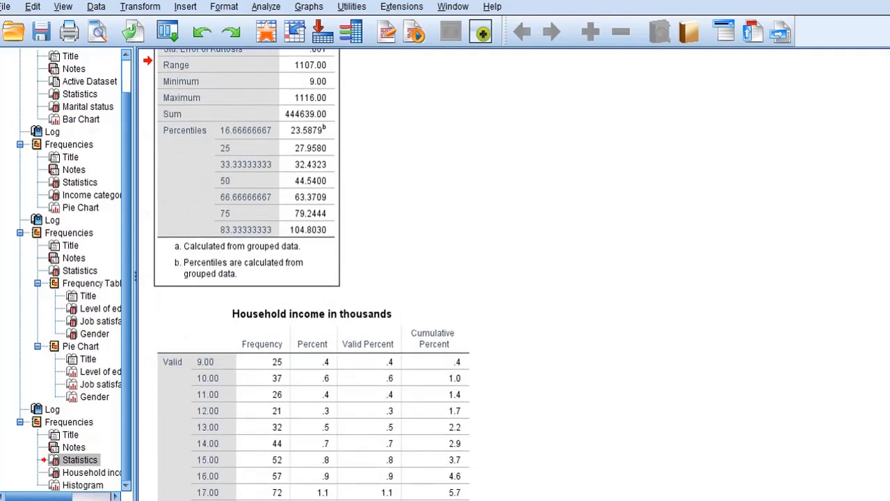
scroll(313, 278, "down", 1)
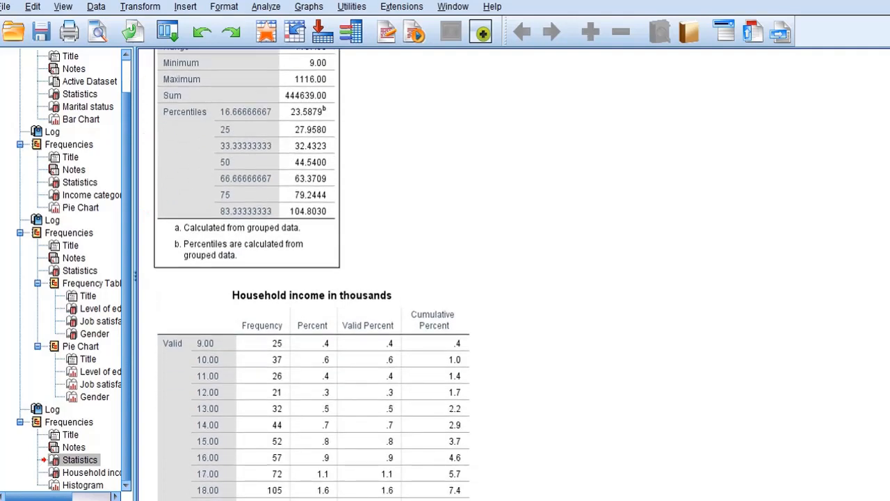
scroll(313, 278, "down", 3)
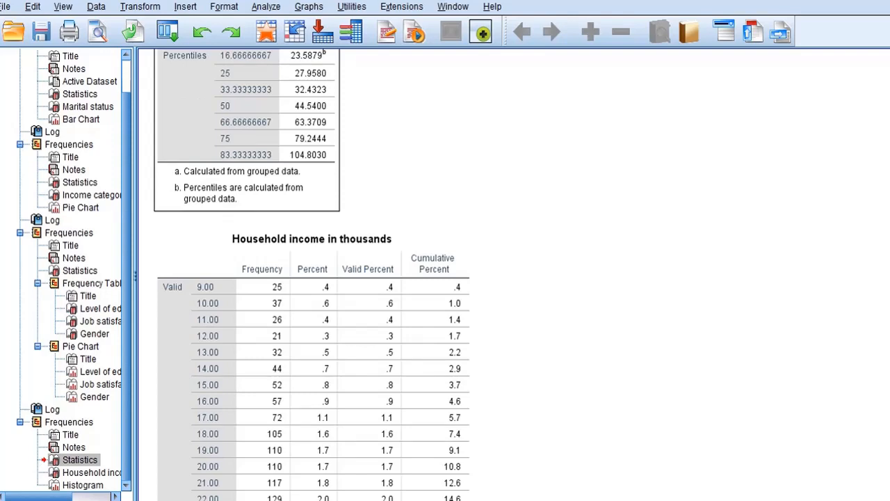
scroll(313, 278, "down", 2)
scroll(313, 278, "down", 3)
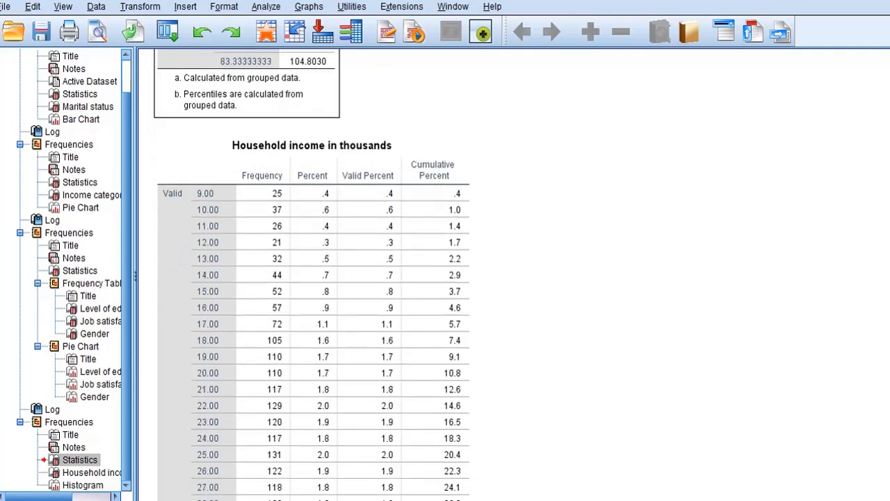
scroll(313, 278, "up", 8)
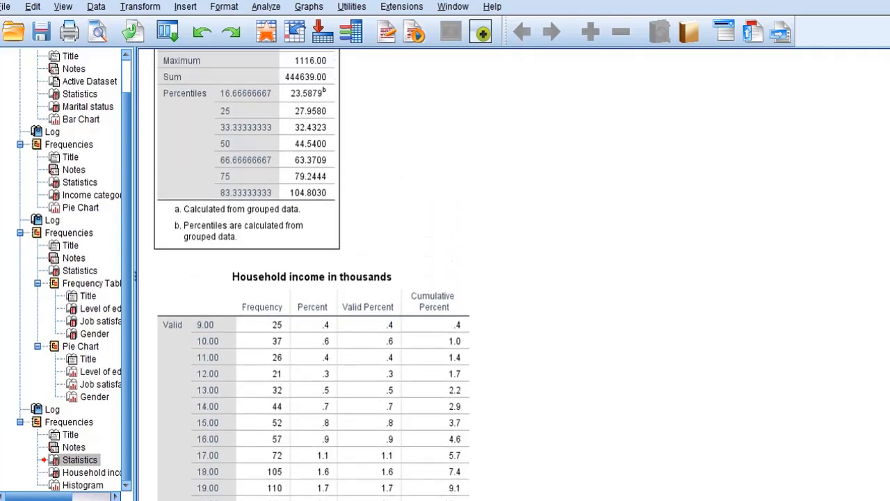
scroll(313, 278, "down", 4)
scroll(313, 278, "down", 10)
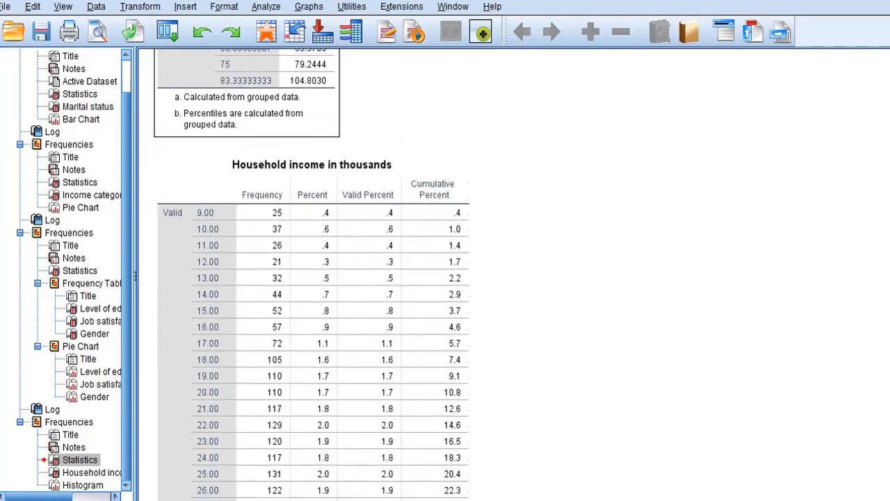
left_click(250, 87)
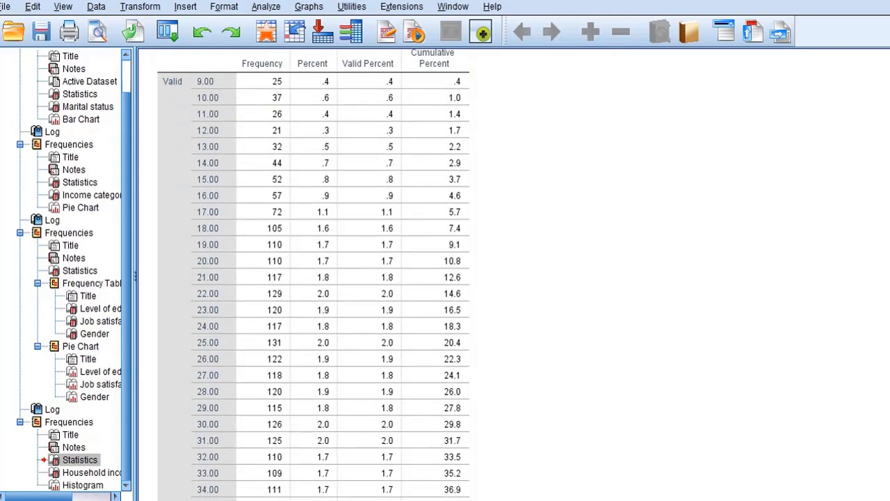
scroll(513, 275, "down", 20)
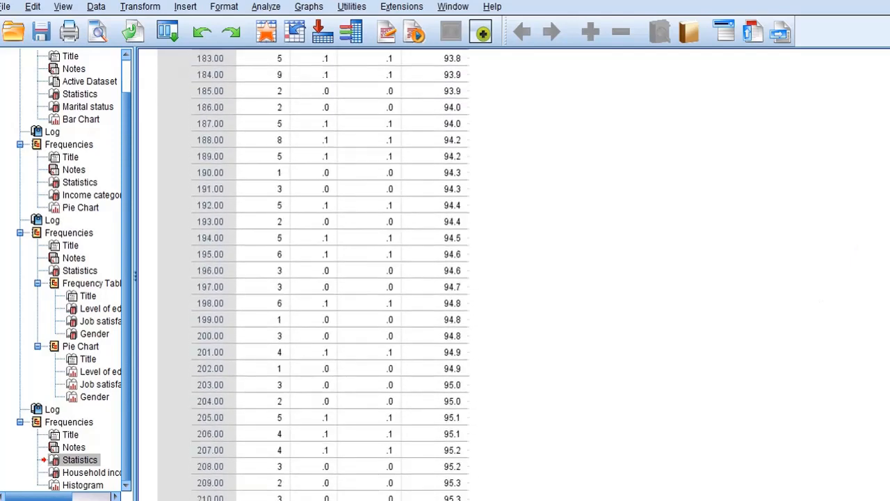
scroll(330, 275, "down", 9)
scroll(330, 274, "down", 20)
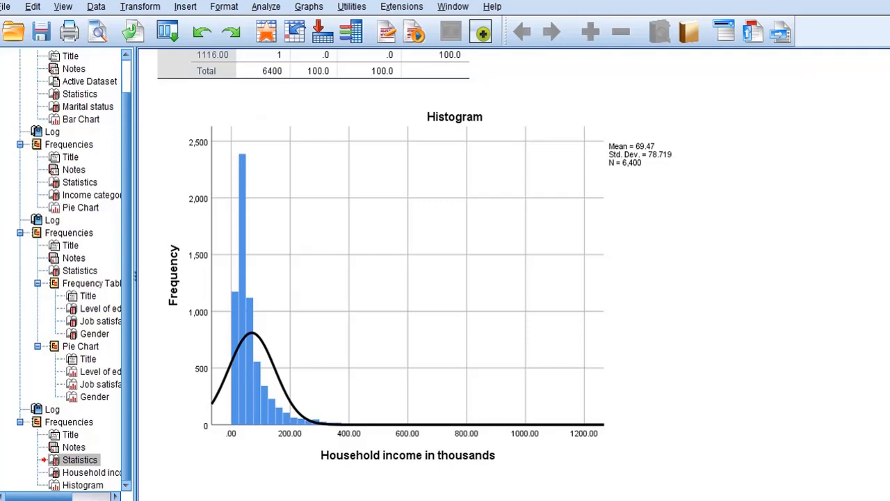
Step: Examine the household income histogram with its normal curve, and switch to the Hands-on SPSS Statistics document in Word
scroll(381, 275, "up", 5)
scroll(381, 275, "down", 5)
left_click(260, 421)
scroll(381, 278, "up", 15)
key("alt+Tab")
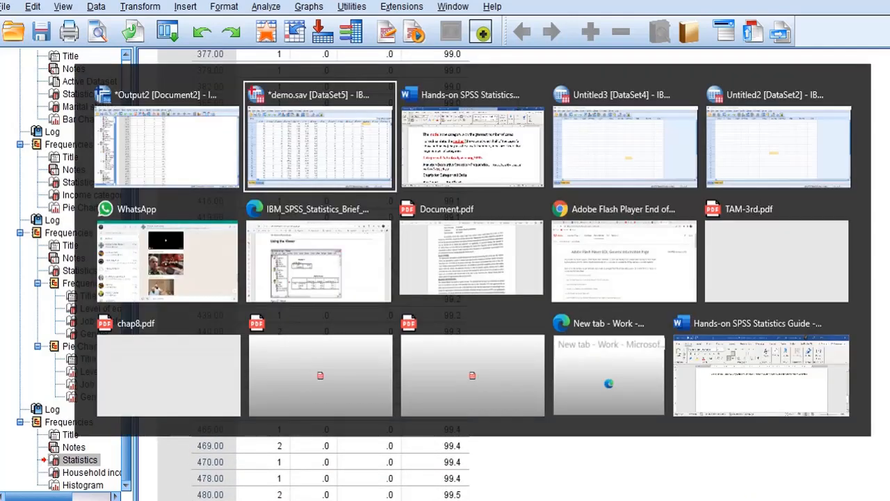
key("alt+Tab")
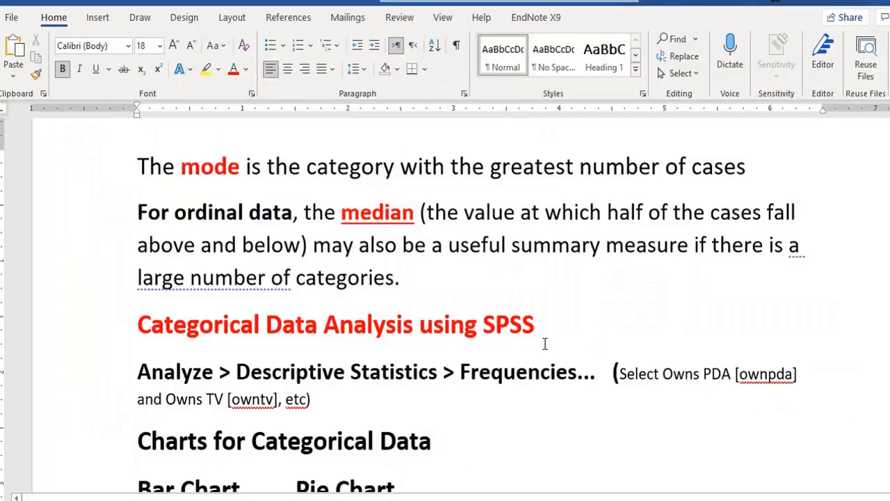
Step: Review the guide's sections on categorical data analysis with Frequencies and on charts for categorical data
left_click_drag(135, 321, 530, 337)
left_click(562, 359)
double_click(541, 370)
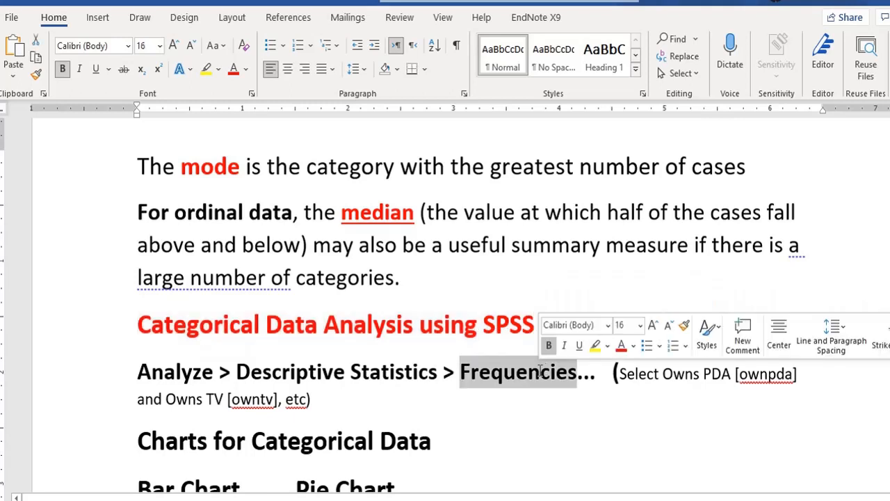
left_click(543, 411)
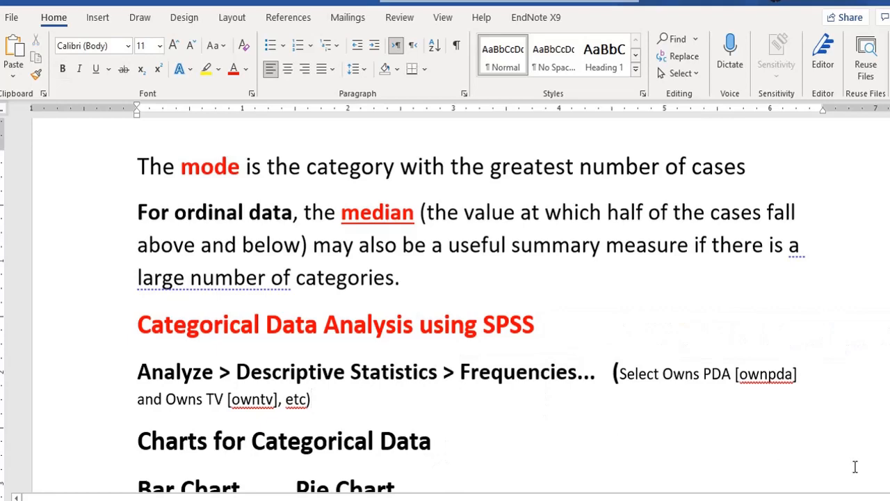
scroll(445, 306, "down", 5)
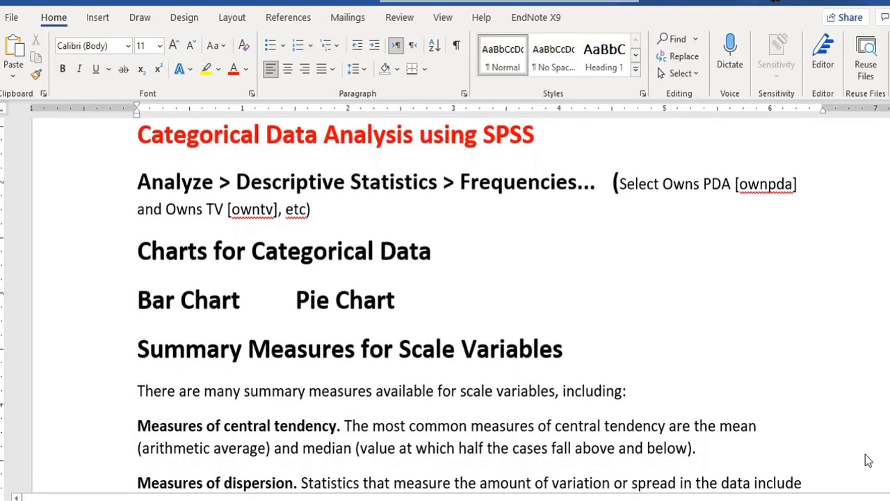
double_click(164, 303)
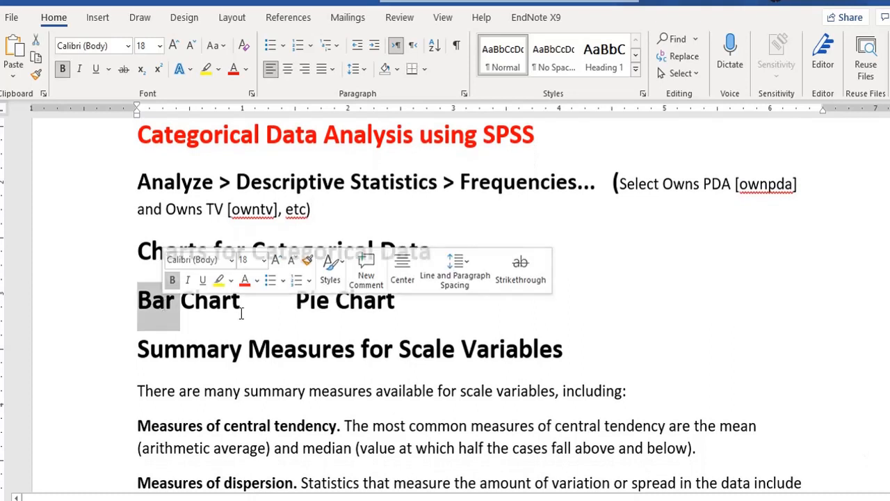
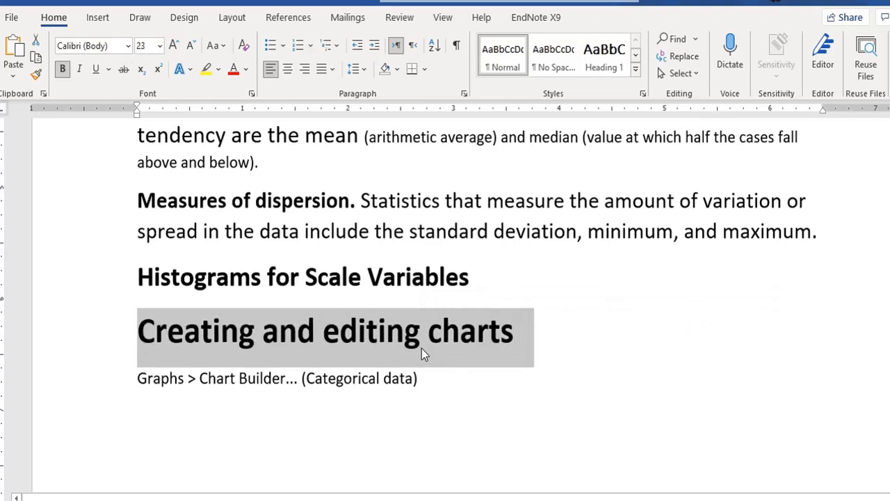
Step: Colour the heading "Creating and editing charts" red and enlarge the "Graphs > Chart Builder... (Categorical data)" line to 17 pt
left_click(234, 70)
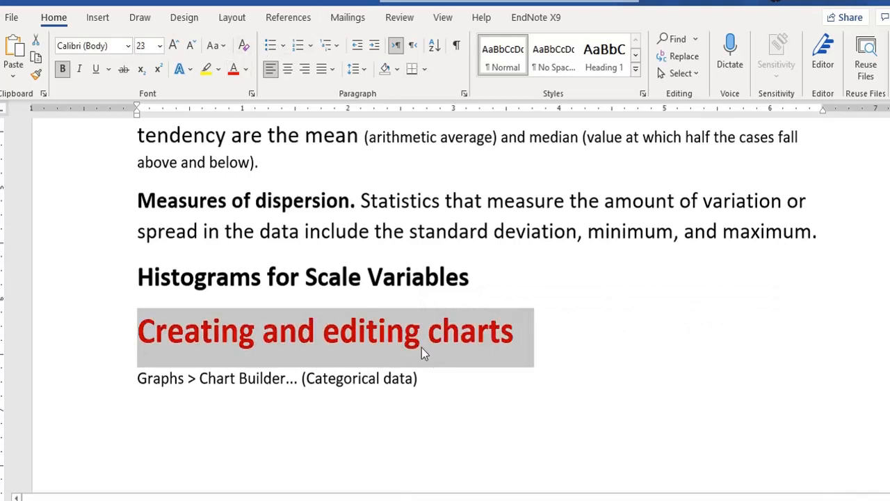
left_click(445, 382)
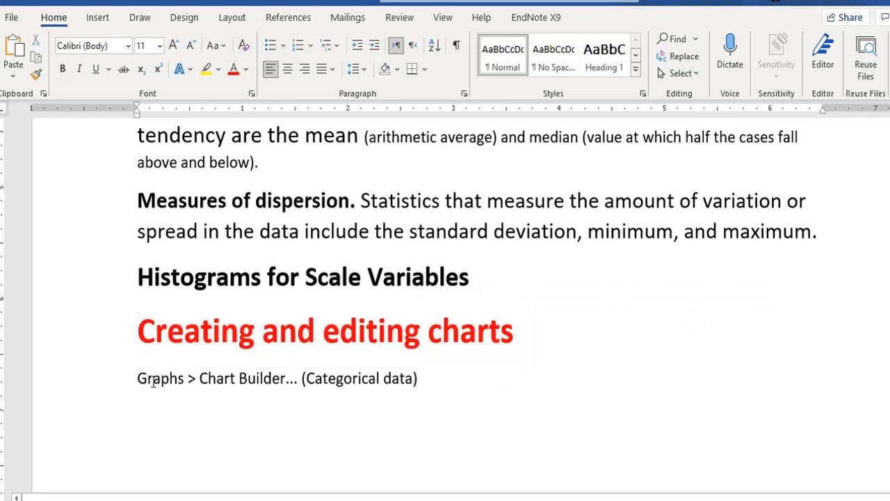
left_click_drag(134, 377, 431, 383)
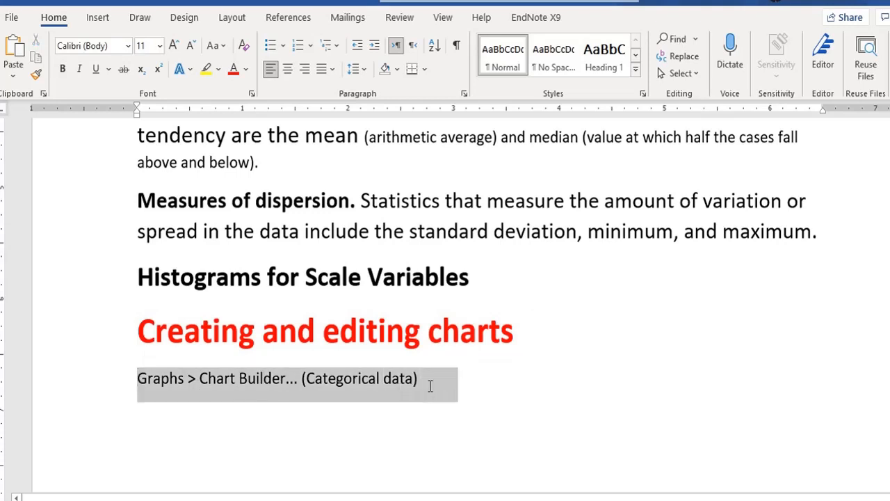
key("ctrl+]")
key("ctrl+]")
key("ctrl+]")
key("ctrl+]")
key("ctrl+]")
key("ctrl+]")
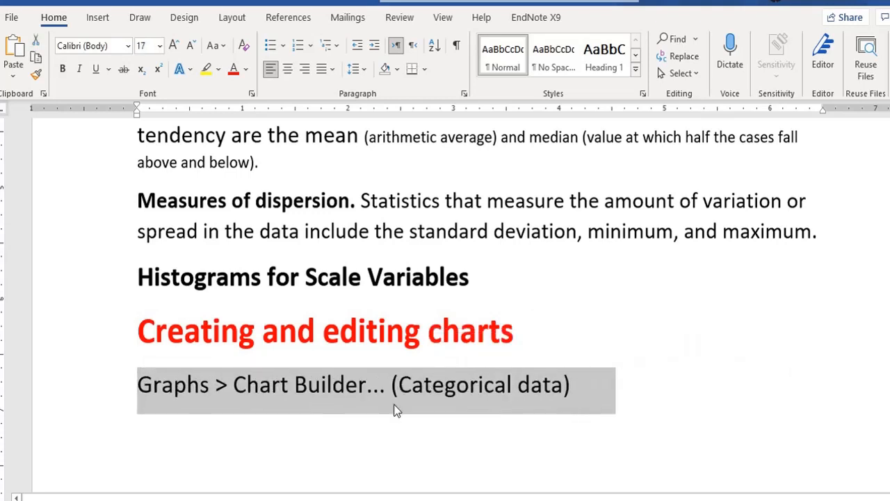
left_click(340, 406)
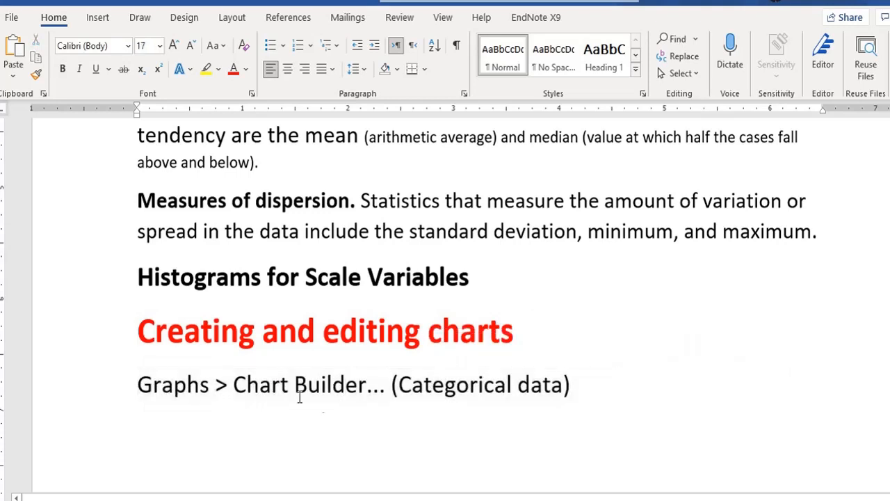
Step: Colour the words "Chart Builder" red in the line below the "Creating and editing charts" heading
left_click_drag(235, 384, 368, 387)
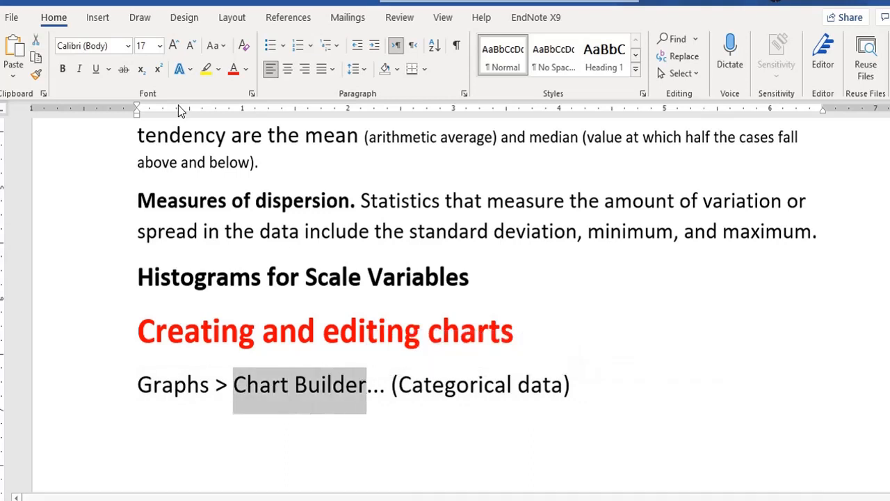
left_click(233, 69)
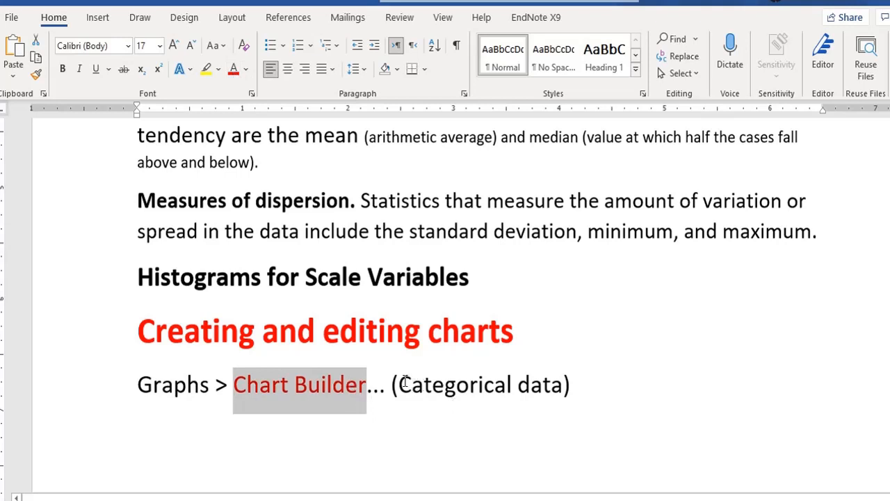
left_click_drag(405, 382, 558, 387)
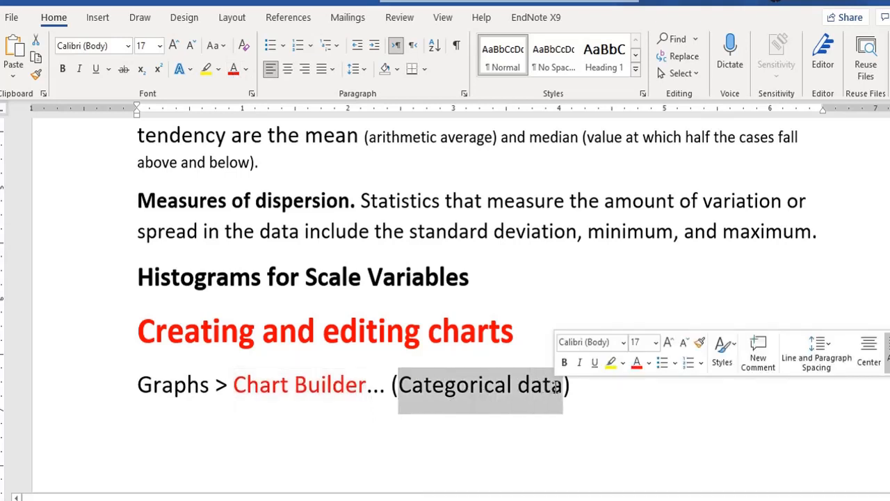
left_click(569, 411)
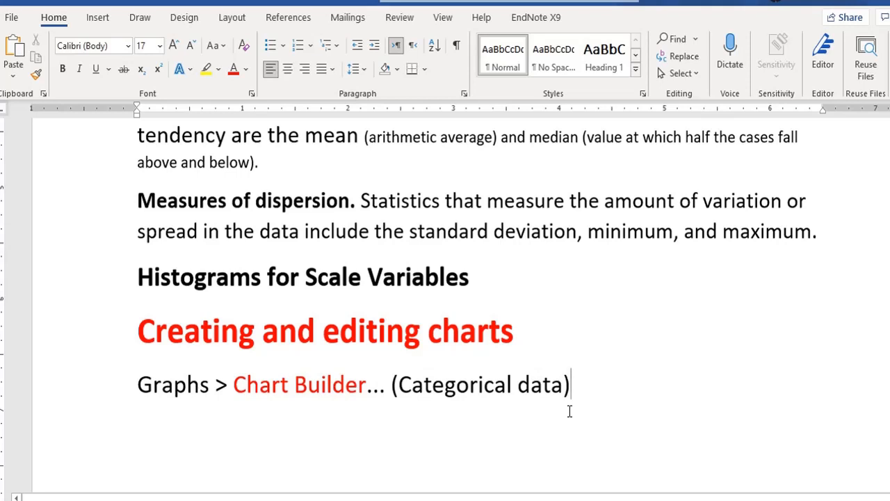
Step: Switch to the demo.sav data window in SPSS Statistics and open the Chart Builder
key("alt+Tab")
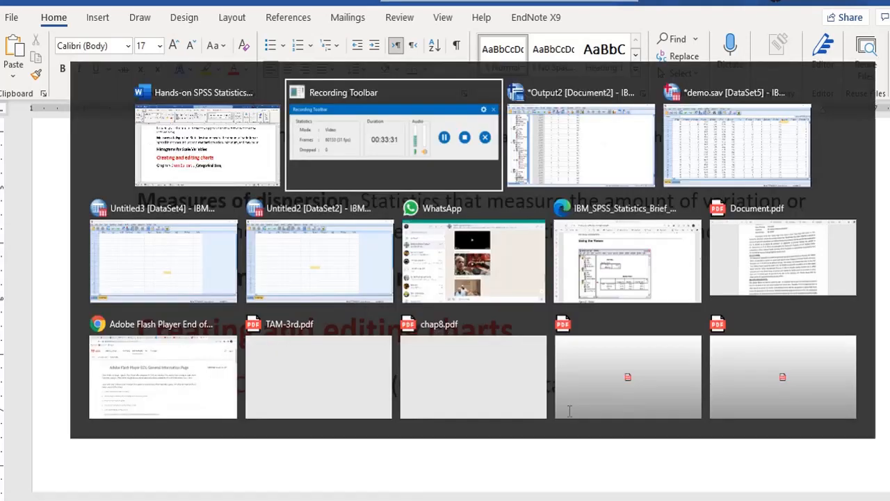
key("alt+Tab")
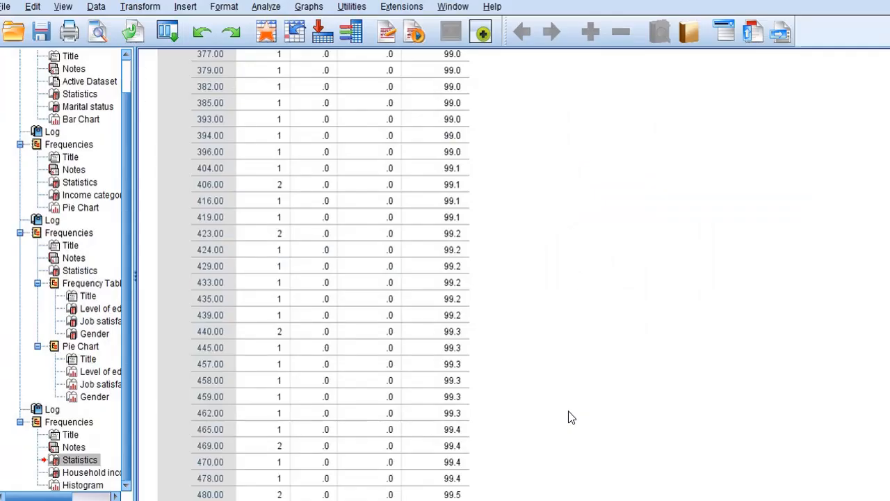
key("alt+Tab")
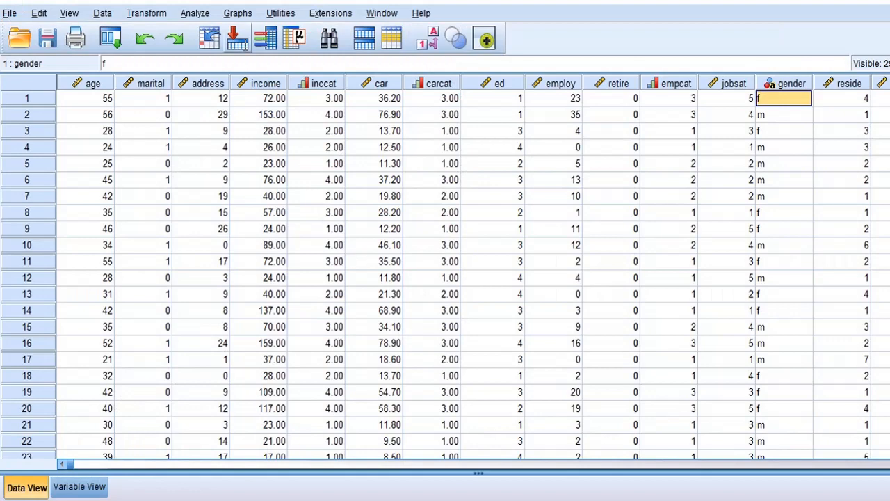
left_click(197, 16)
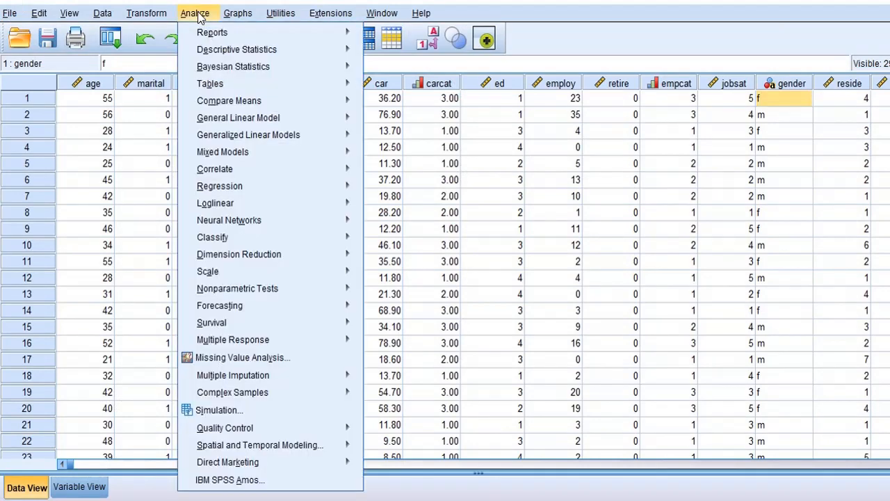
mouse_move(235, 15)
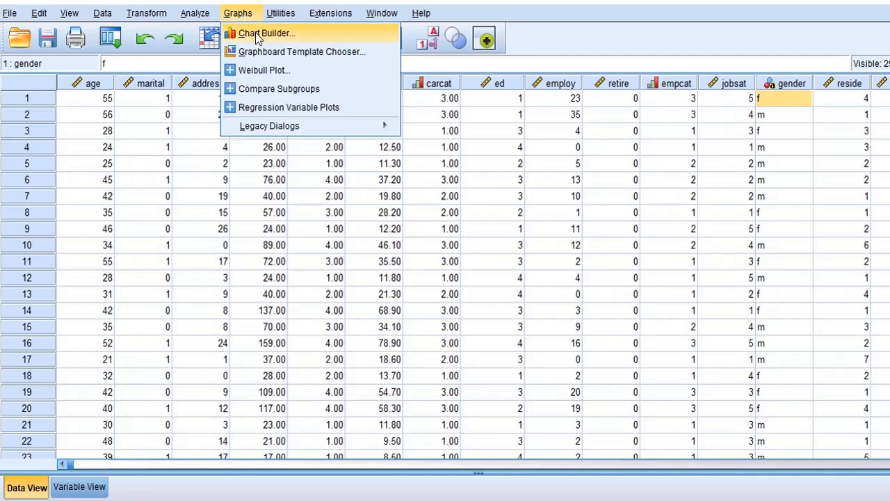
left_click(257, 35)
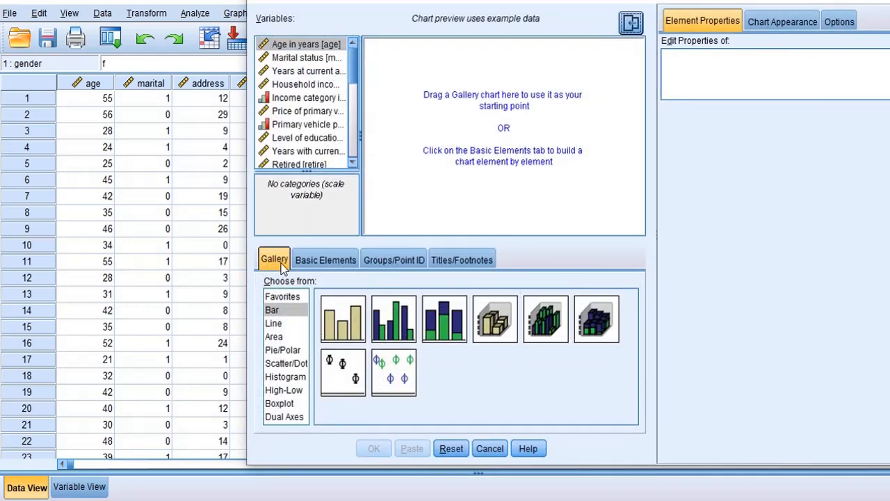
Step: Look through the Chart Builder's basic elements, grouping and point ID options, and title and footnote options
left_click(321, 263)
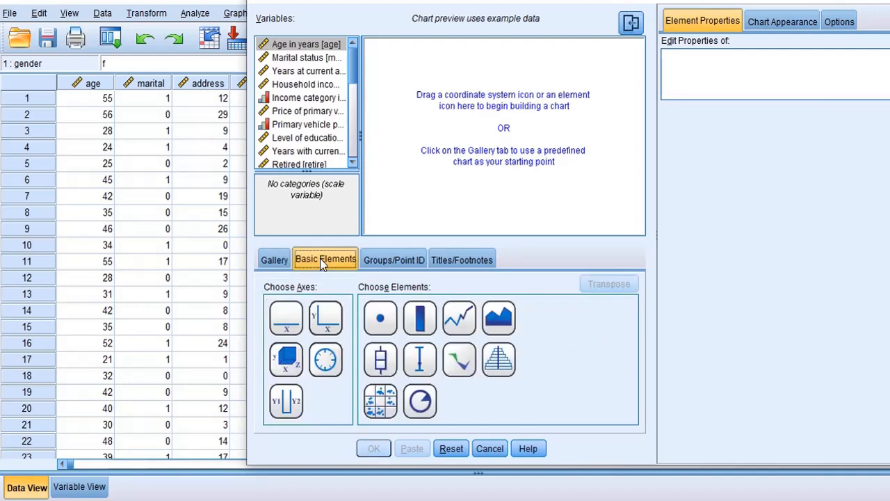
left_click(384, 262)
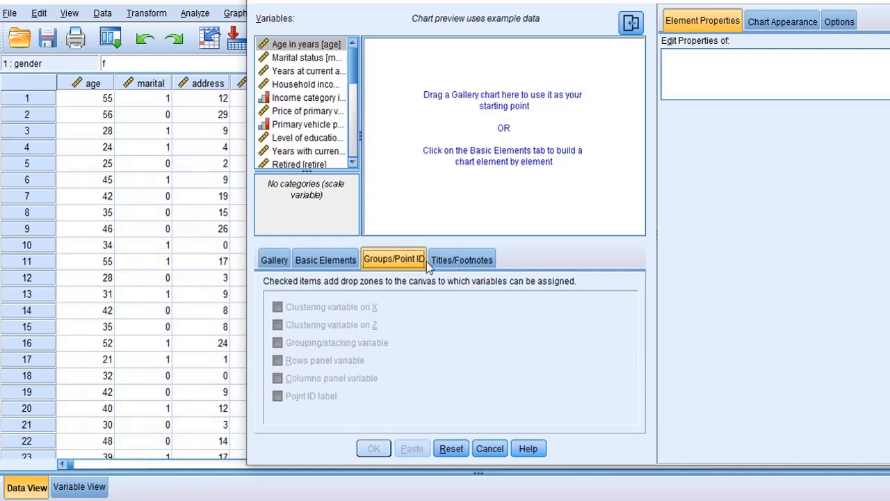
left_click(473, 265)
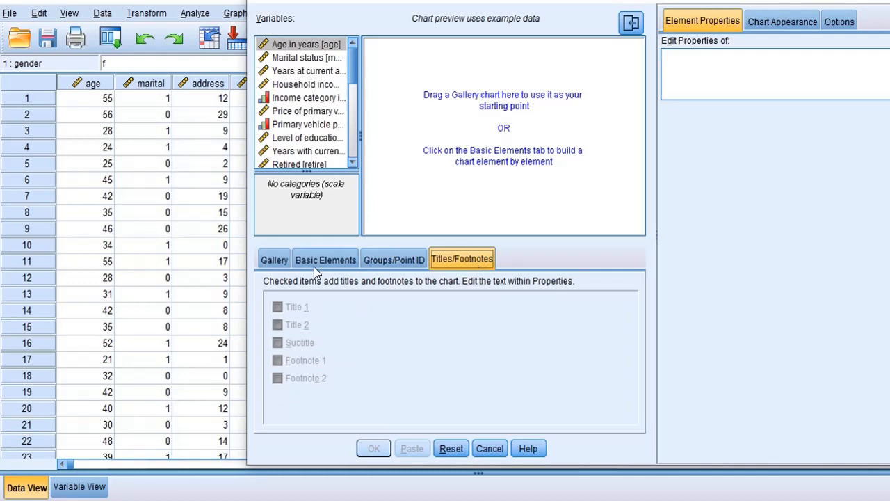
left_click(276, 261)
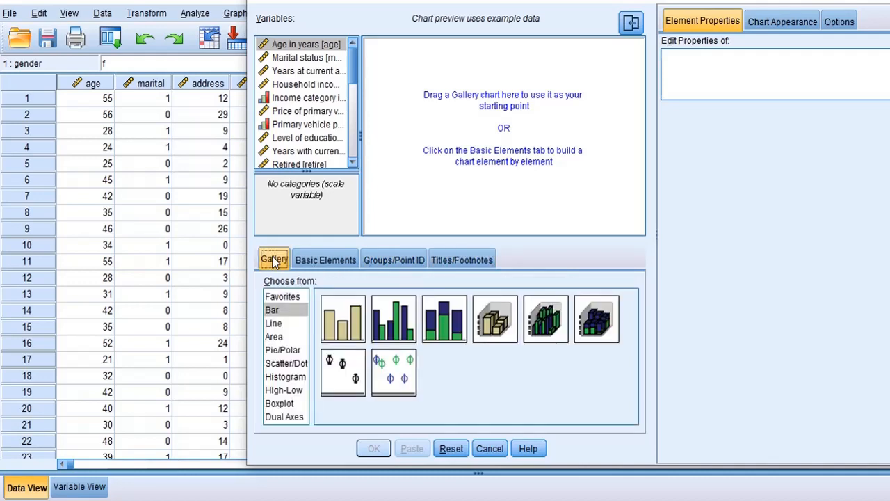
Step: Examine the chart types offered in the gallery, including line, area, pie, scatter, histogram, high-low, boxplot and dual axes
left_click(281, 324)
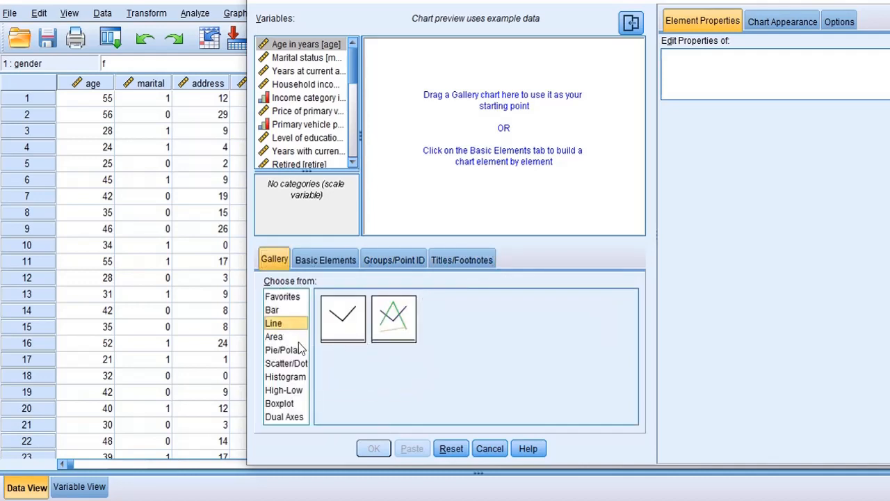
left_click(286, 338)
left_click(284, 353)
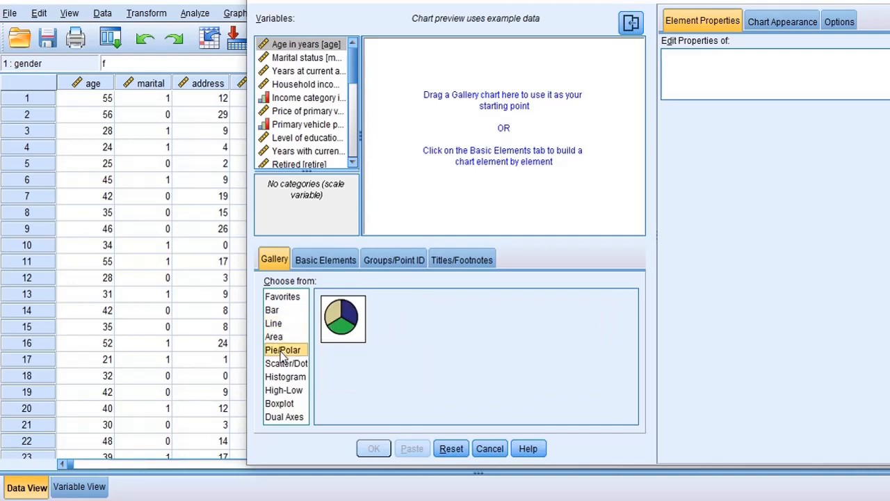
left_click(283, 363)
left_click(283, 377)
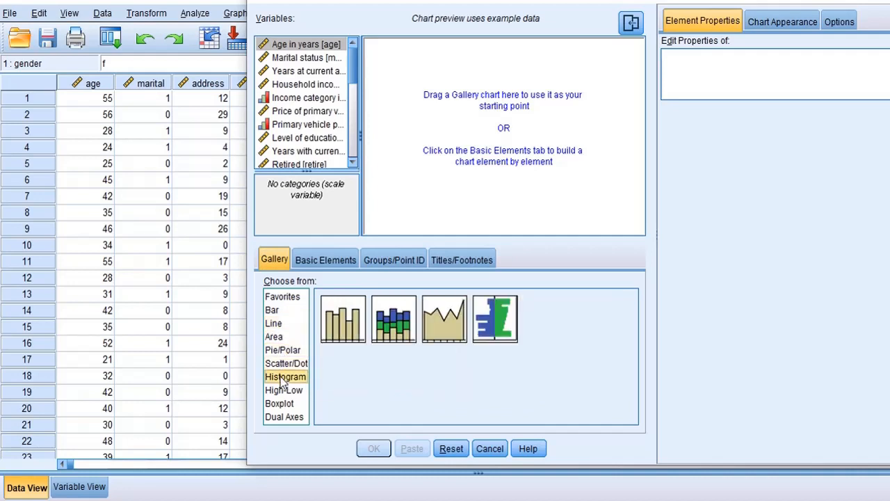
left_click(281, 391)
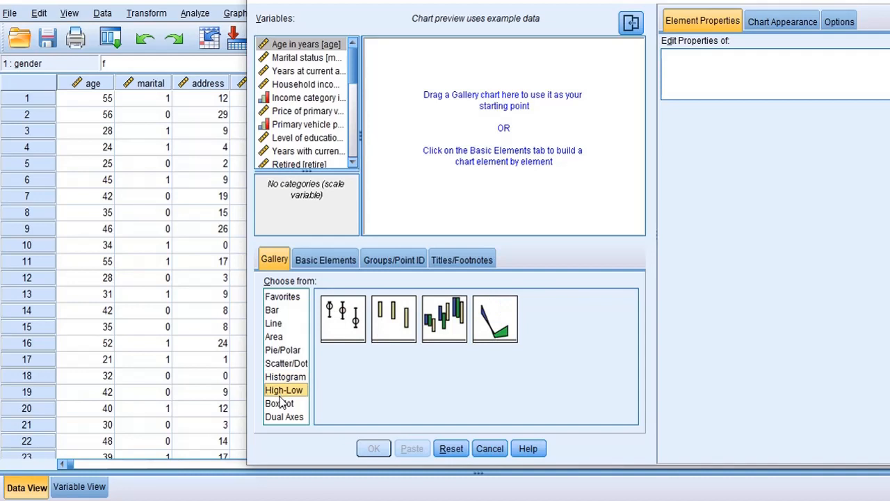
left_click(282, 404)
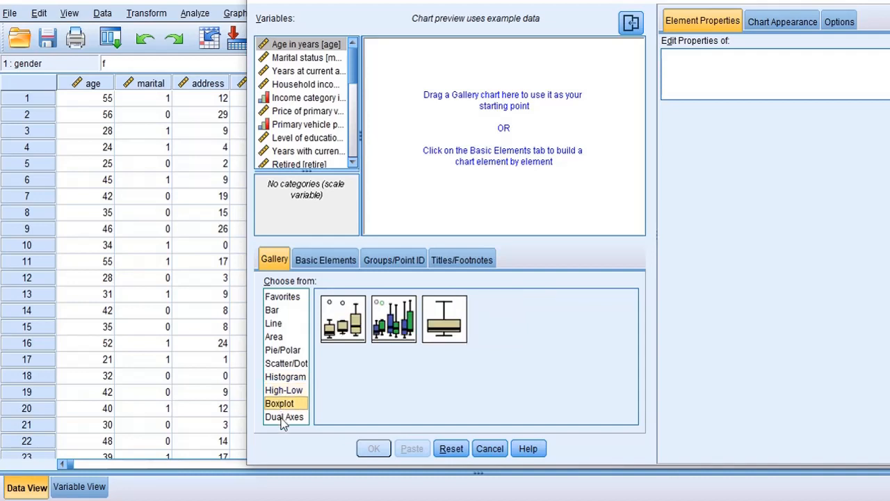
left_click(283, 420)
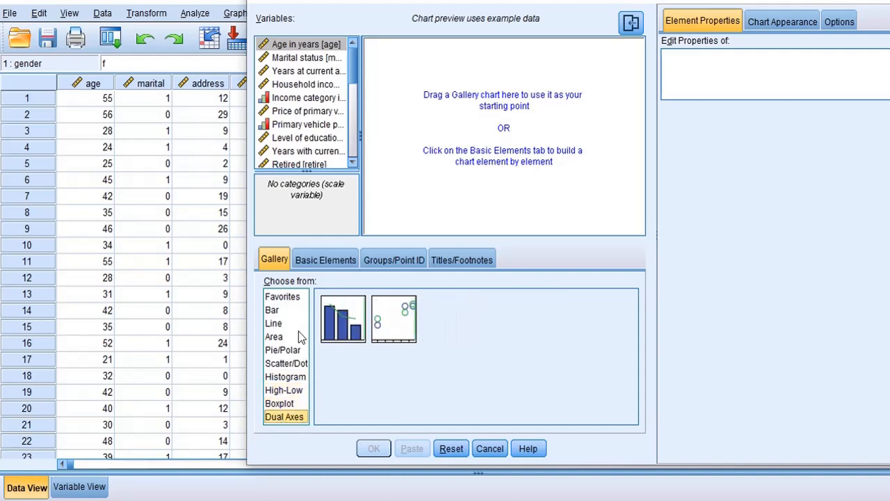
left_click(287, 299)
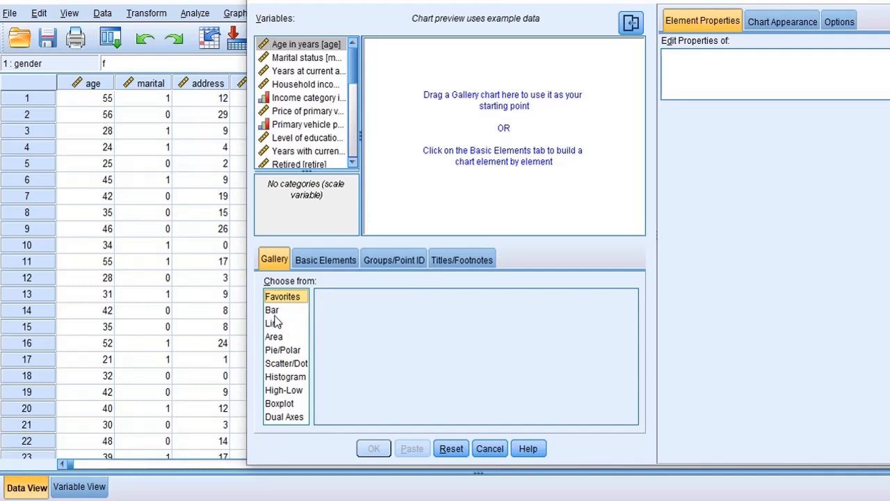
Step: Place a simple bar chart from the Bar gallery on the chart preview canvas
left_click(272, 311)
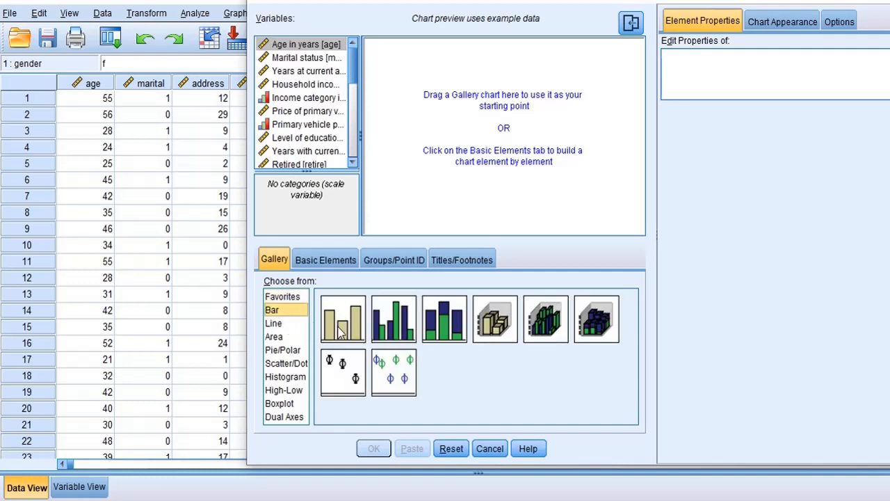
left_click_drag(344, 330, 511, 180)
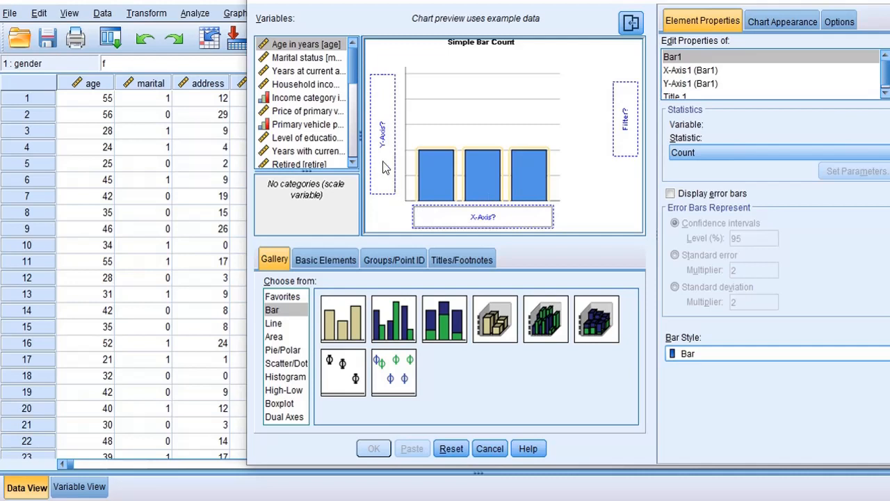
scroll(354, 118, "down", 6)
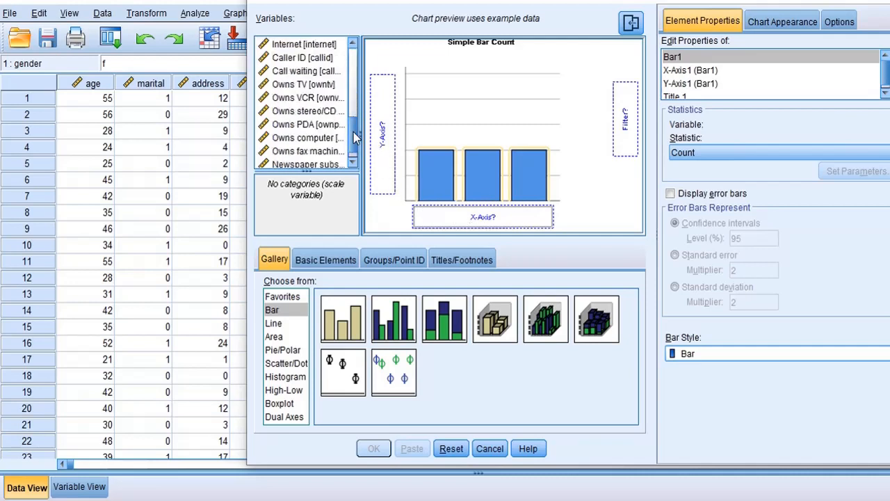
left_click_drag(355, 129, 354, 66)
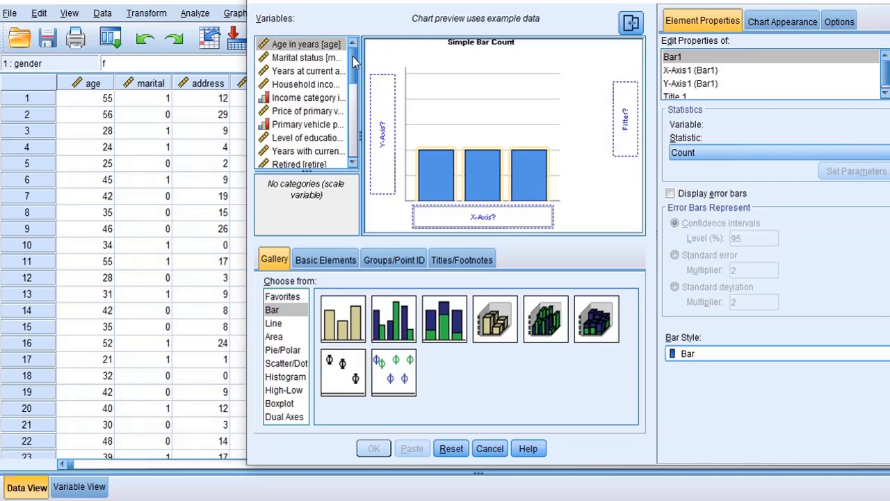
Step: Set the measurement level of Marital status to Nominal and assign the variable to the bar chart's X-axis
left_click(300, 59)
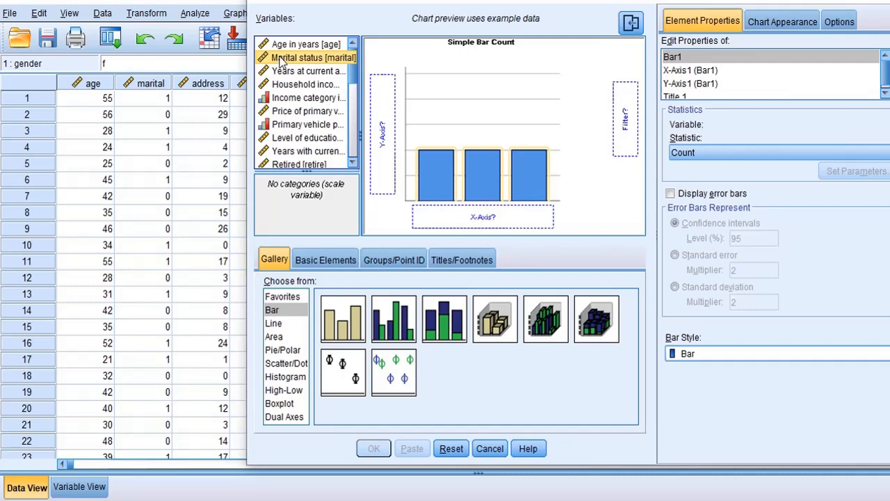
right_click(281, 59)
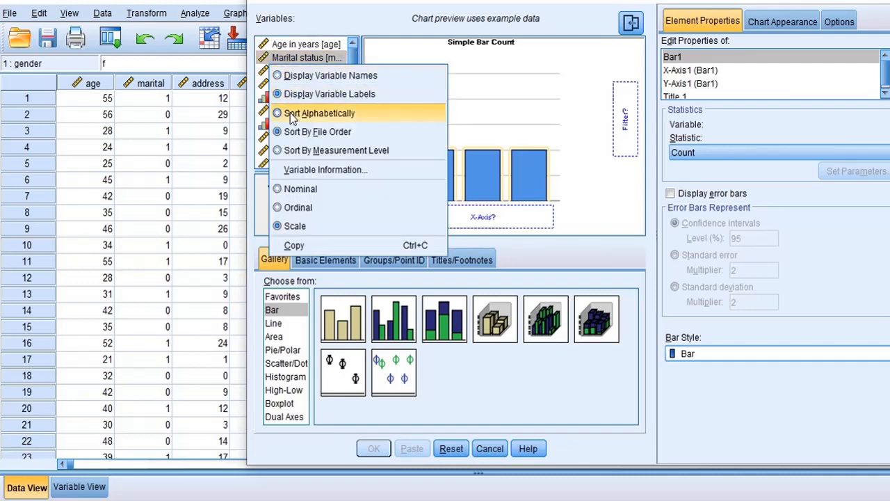
left_click(285, 192)
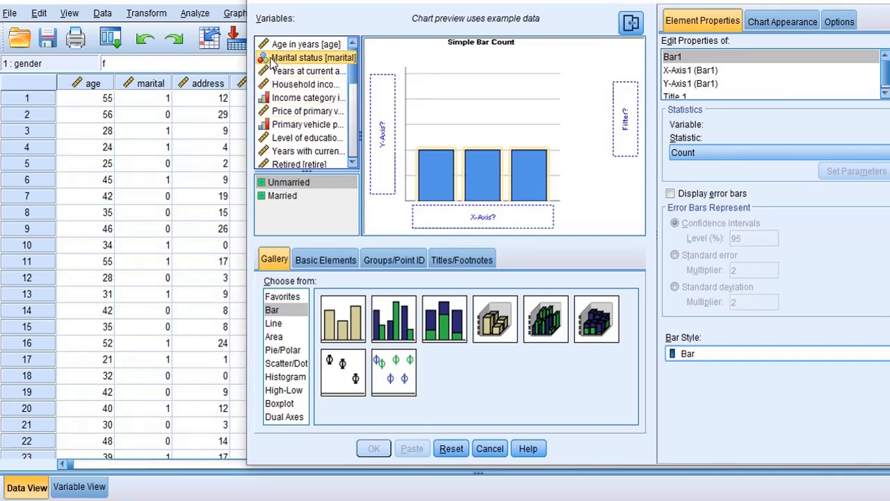
left_click_drag(291, 61, 441, 213)
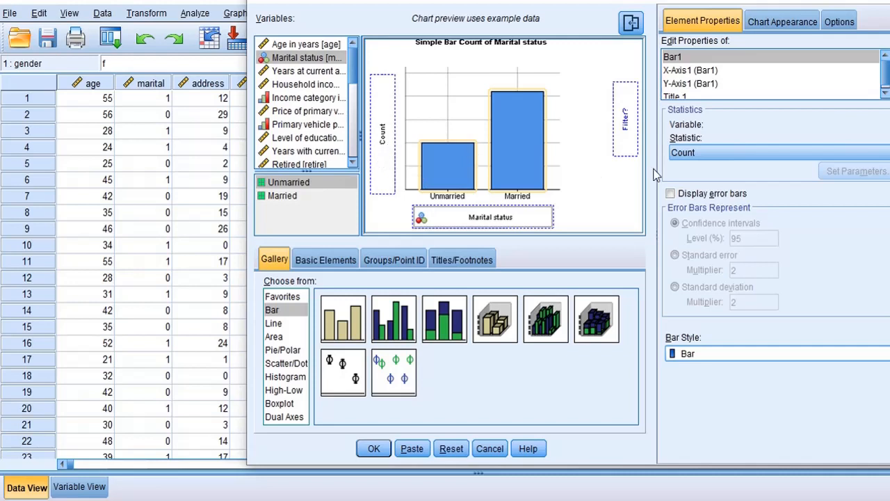
Step: Set the statistic shown by the marital status bars to Percentage
left_click(698, 153)
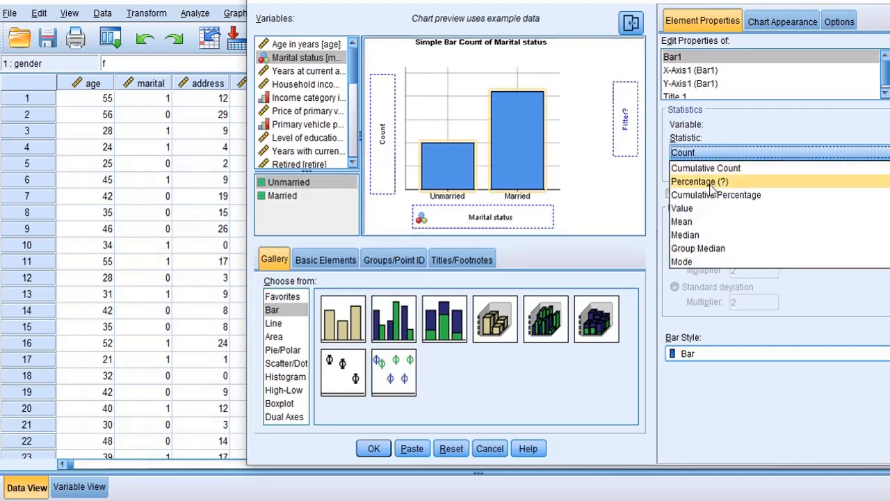
left_click(698, 181)
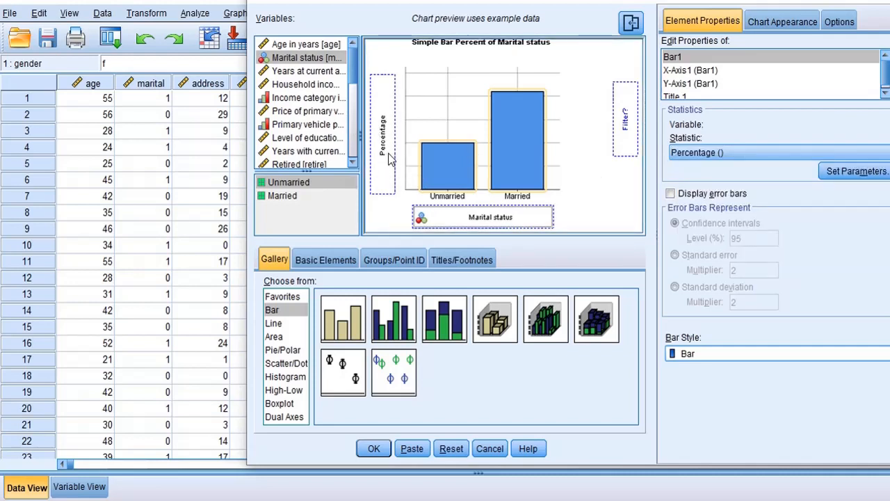
left_click(753, 153)
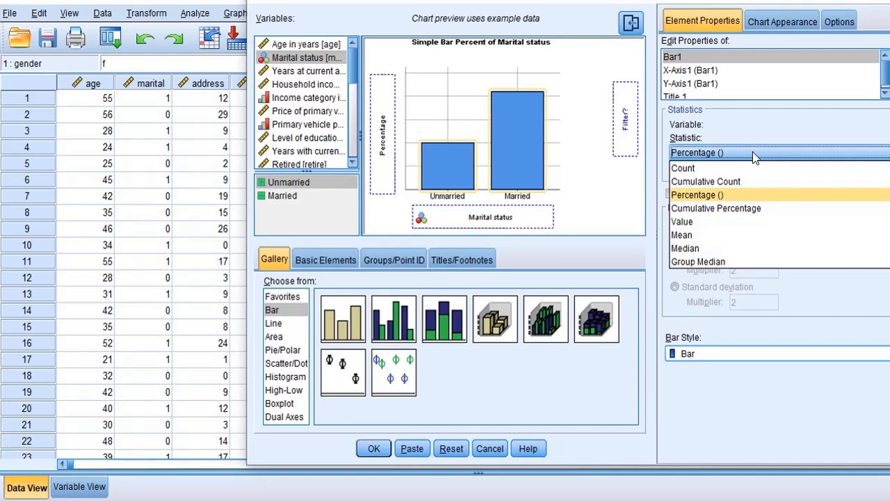
left_click(723, 199)
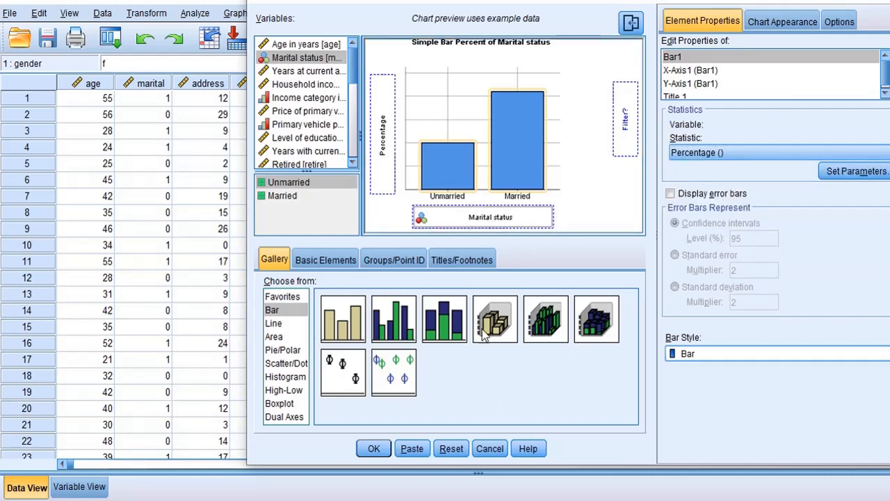
Step: Look through the chart appearance settings, the missing-value and chart size options, and the basic elements
left_click(776, 28)
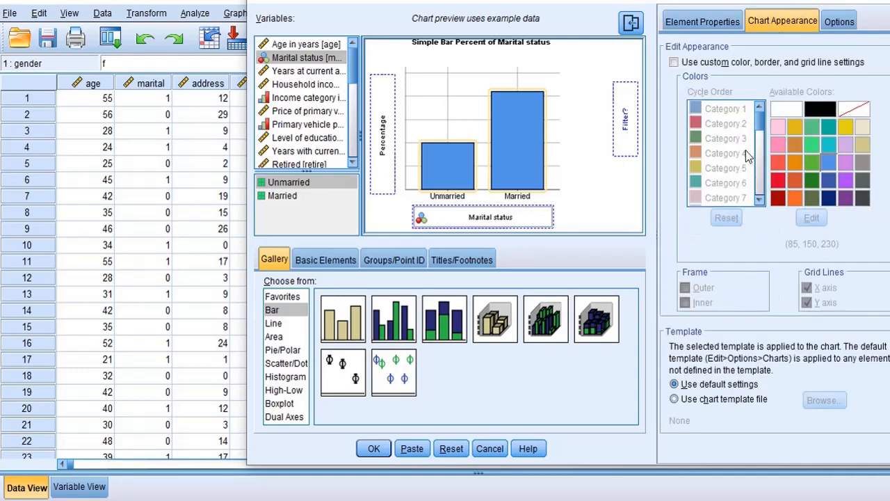
left_click(839, 21)
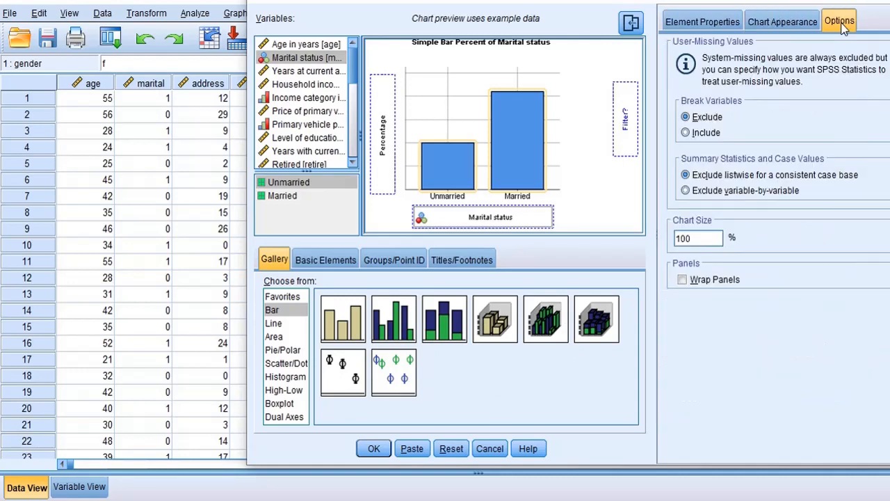
left_click(704, 26)
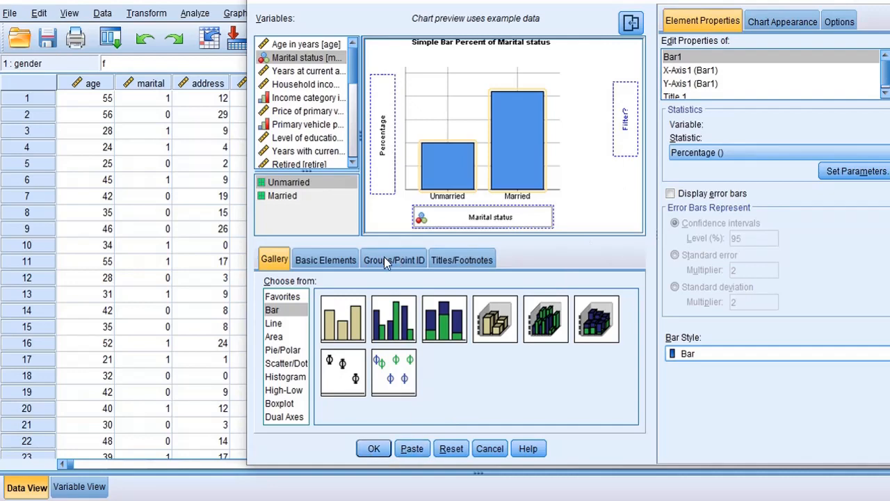
left_click(321, 259)
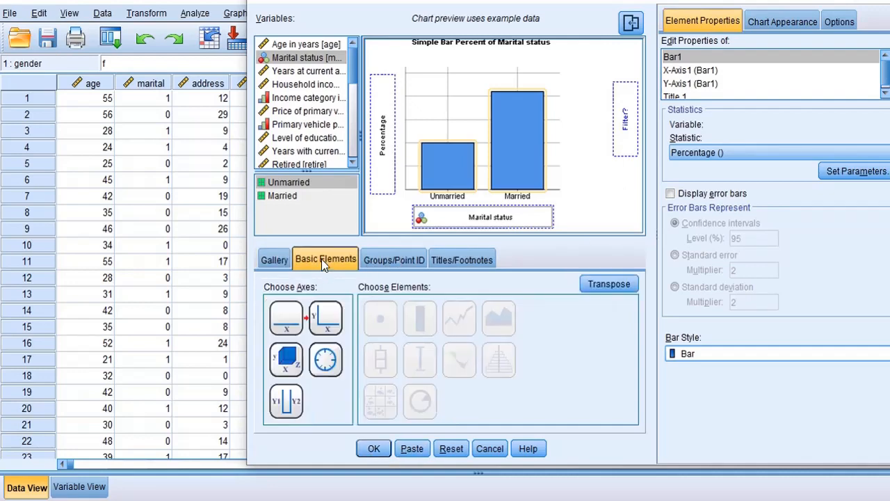
left_click(279, 263)
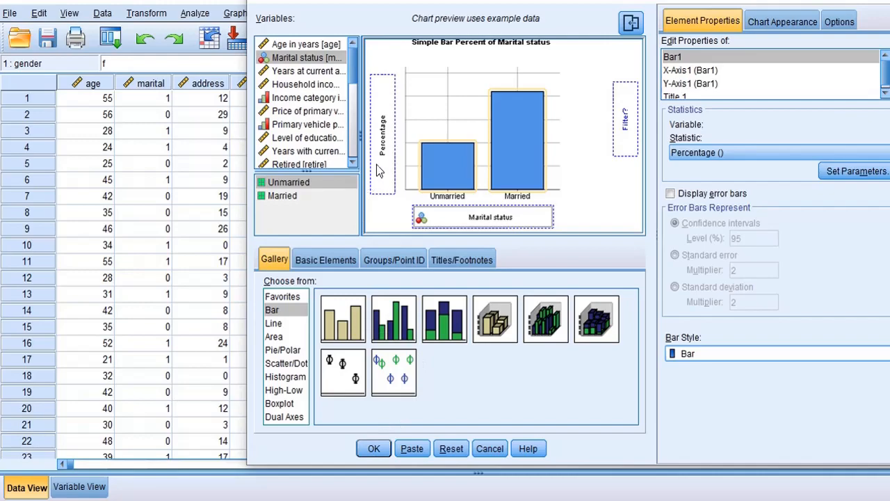
Step: Generate the percentage bar chart of marital status and open it in the Chart Editor
left_click(374, 449)
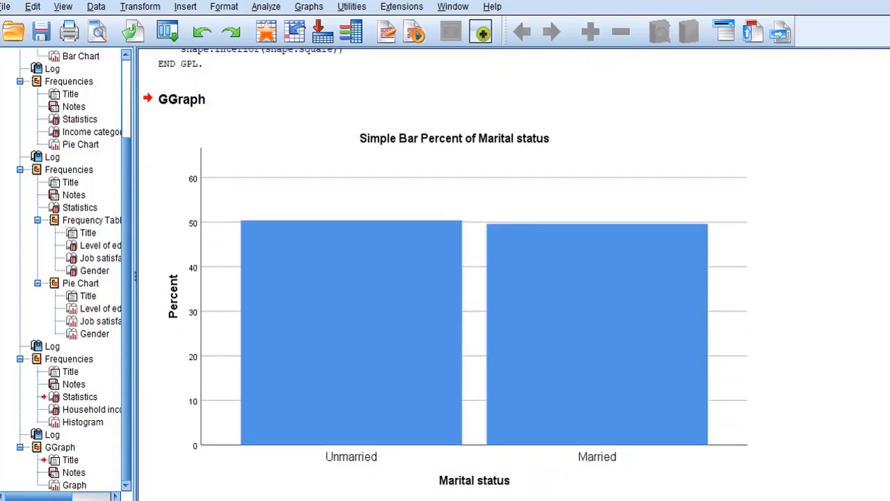
left_click(635, 396)
double_click(604, 367)
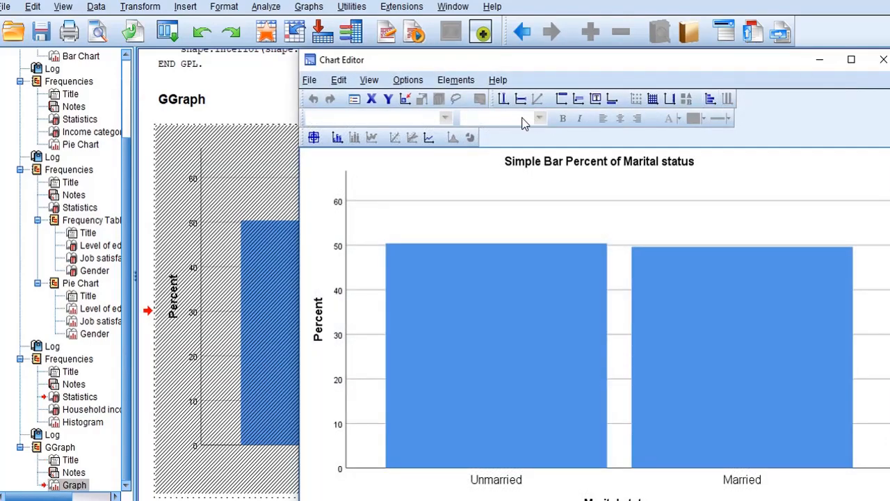
Step: Show percent data labels on the marital status bars and close the Chart Editor
left_click(456, 80)
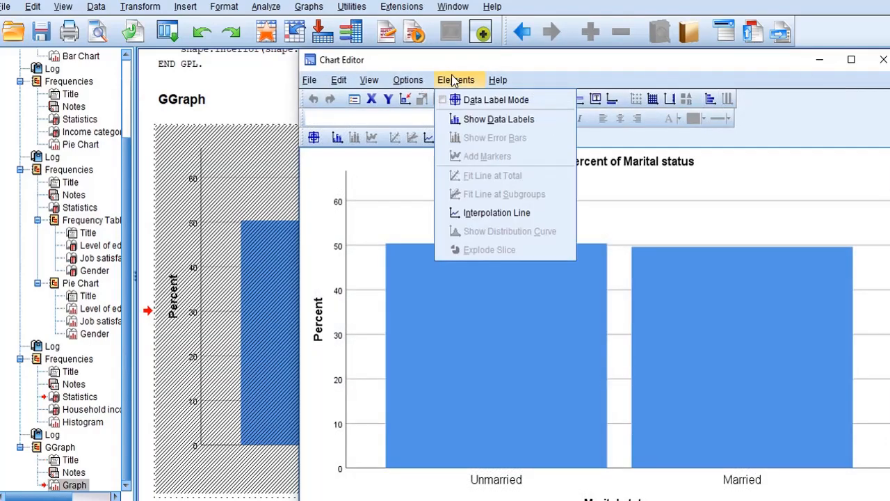
left_click(483, 120)
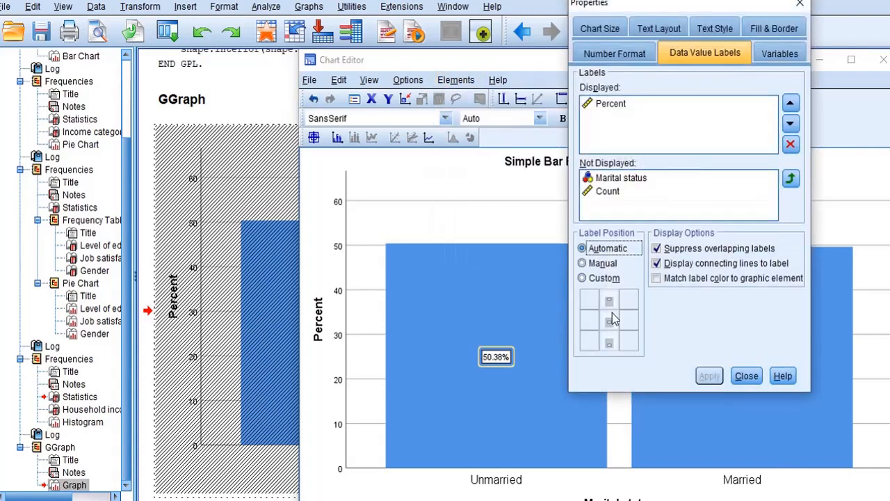
left_click(746, 376)
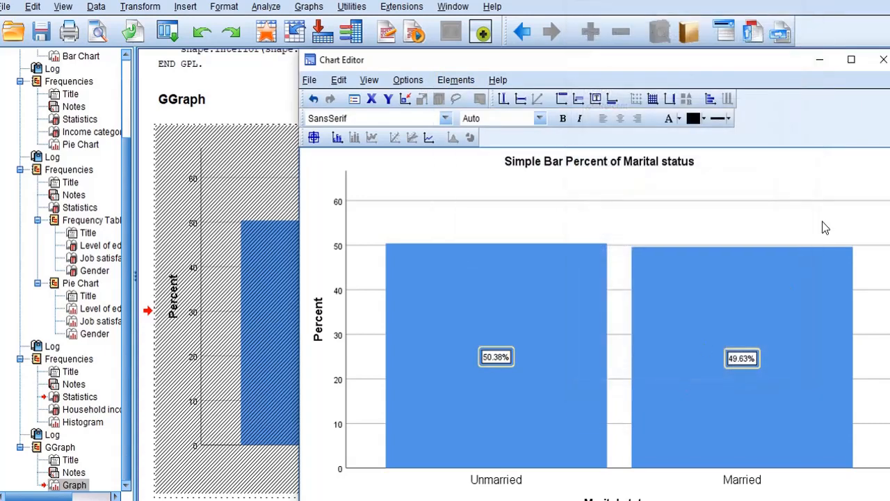
left_click(727, 470)
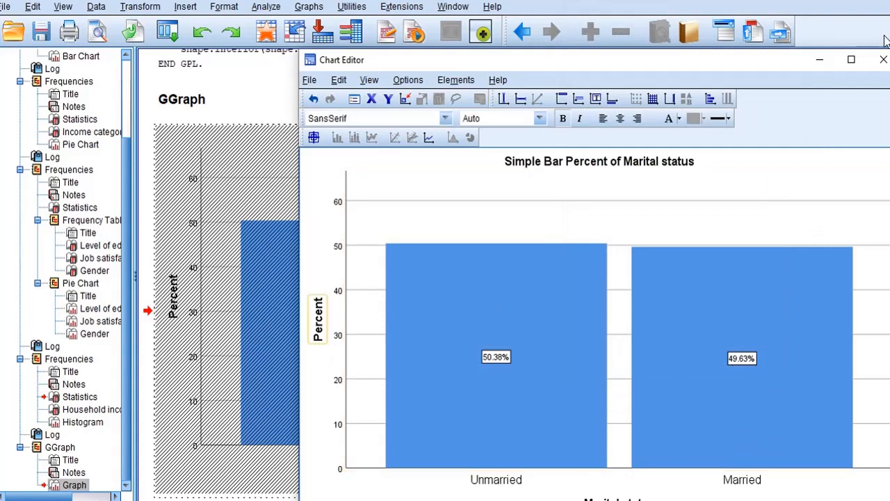
left_click(883, 59)
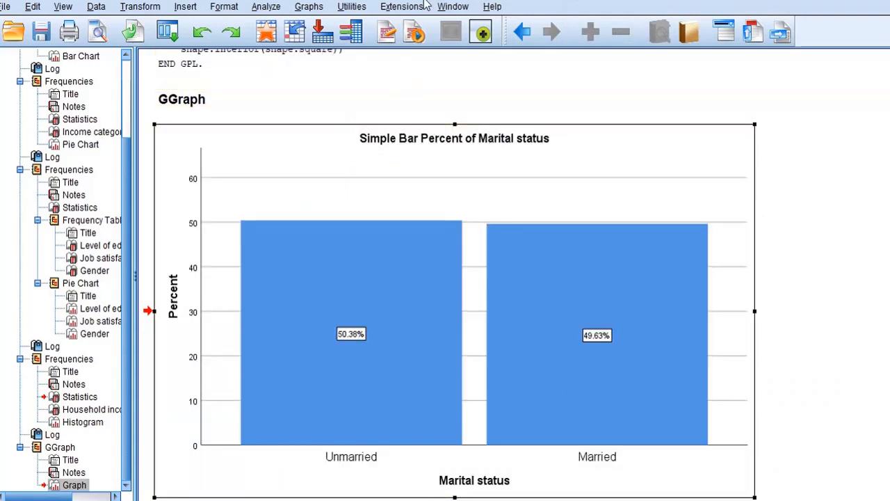
Step: Reopen the Chart Builder, change the bar statistic to Count and generate the marital status chart
left_click(306, 7)
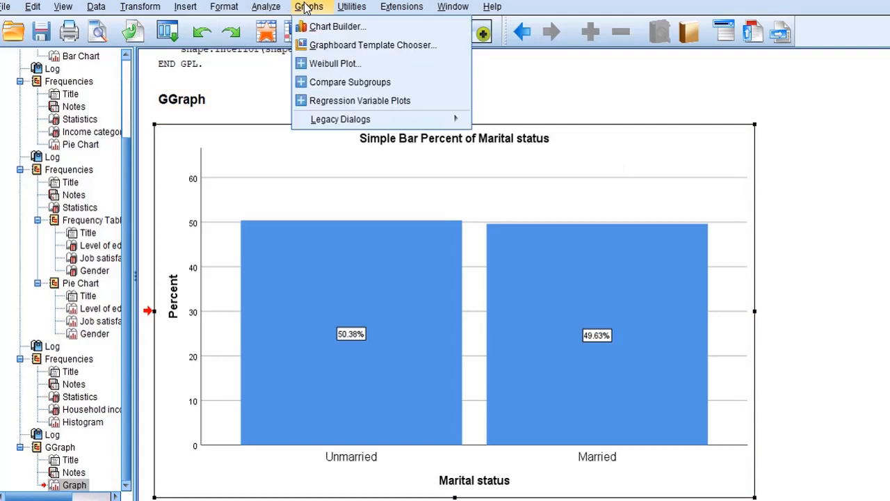
left_click(322, 28)
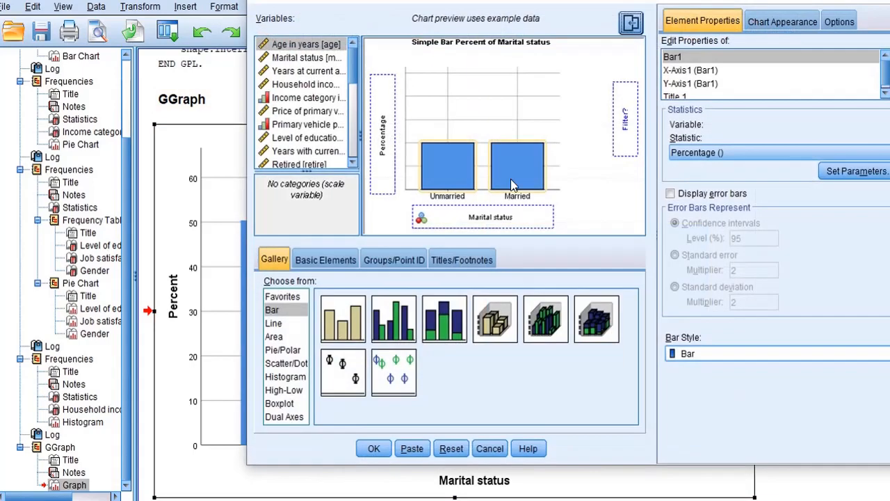
left_click(726, 152)
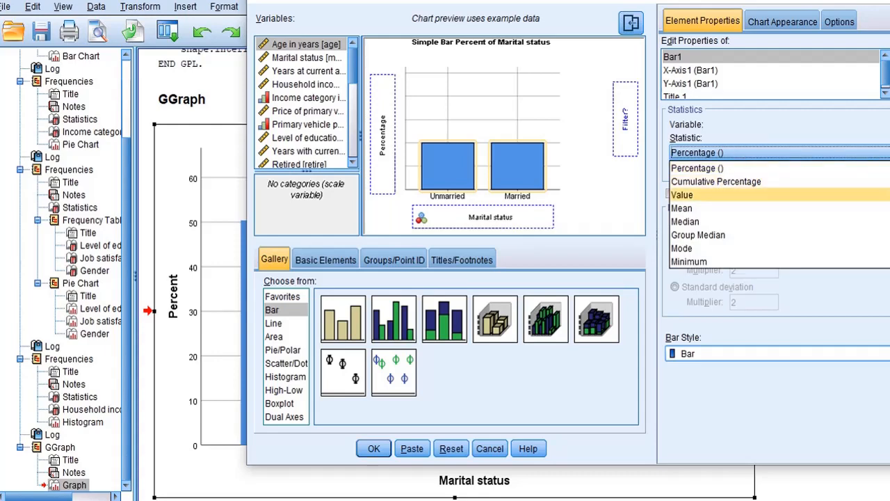
scroll(779, 208, "up", 1)
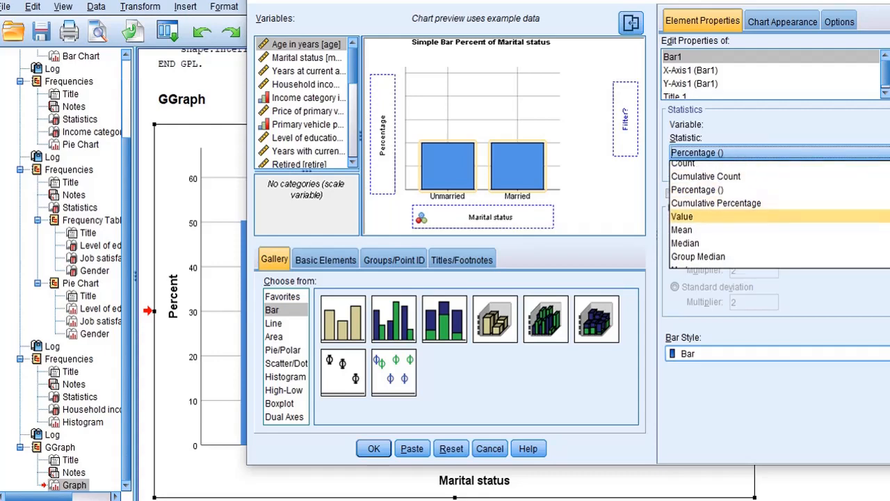
left_click(691, 167)
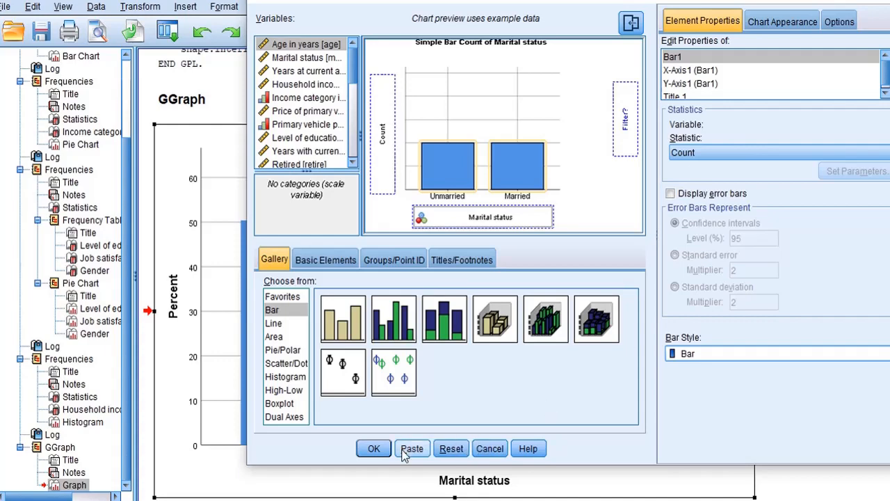
left_click(374, 449)
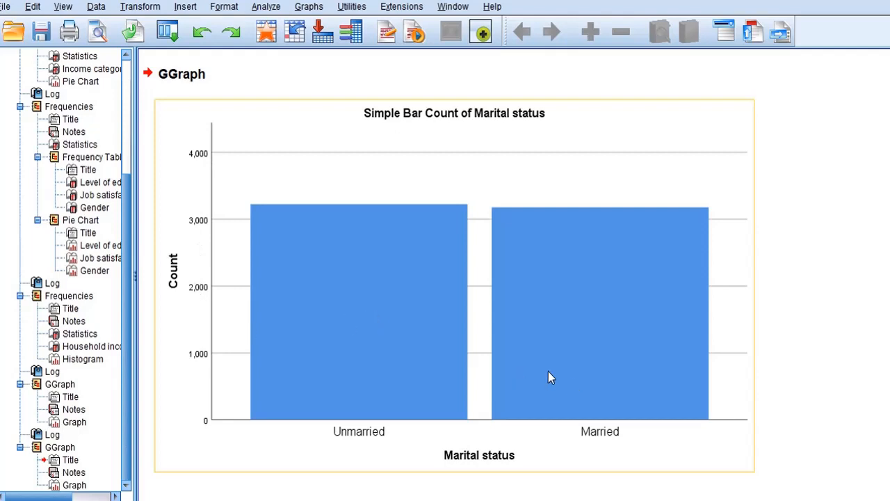
Step: From the data window, build a simple bar chart of counts with Income category in thousands on the X-axis and generate it
key("alt+Tab")
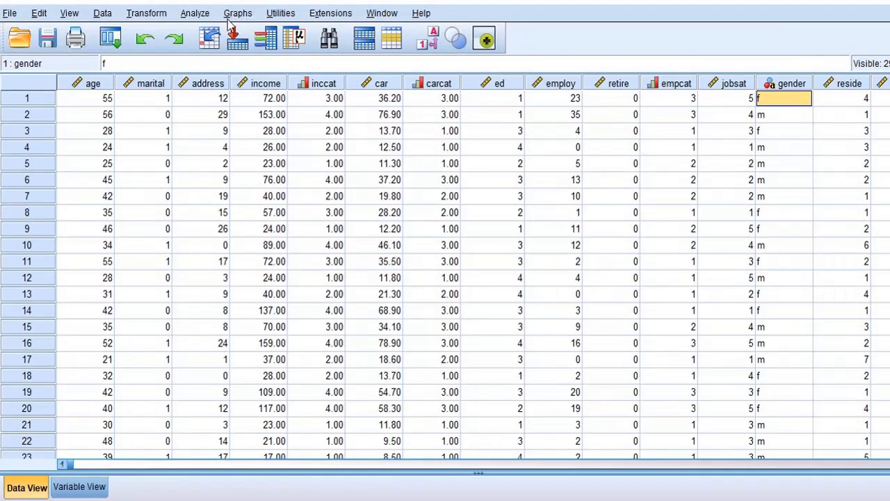
left_click(235, 13)
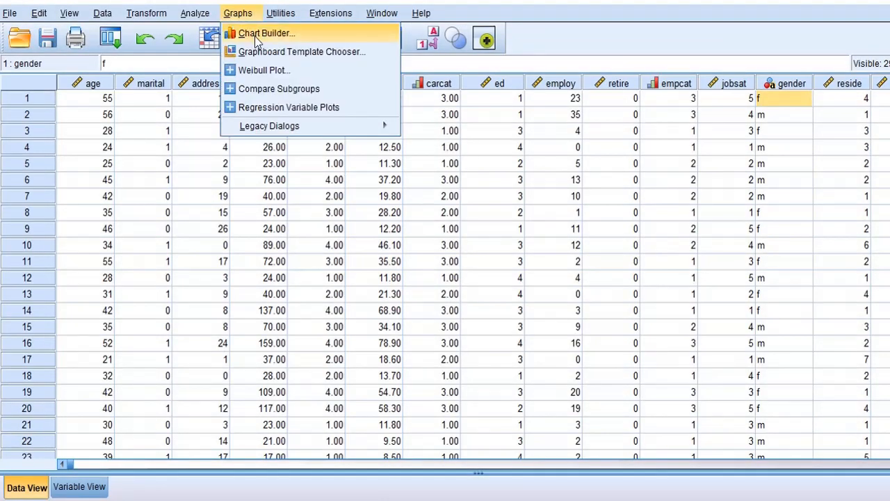
left_click(256, 33)
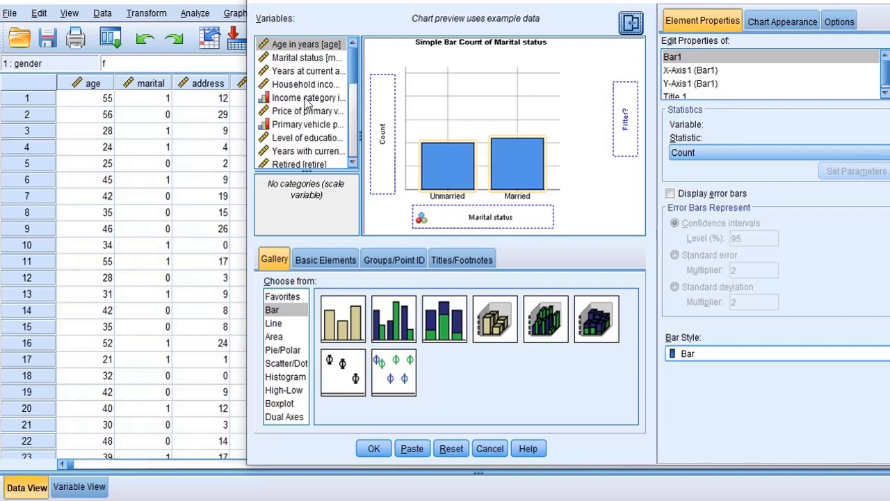
left_click_drag(308, 101, 456, 218)
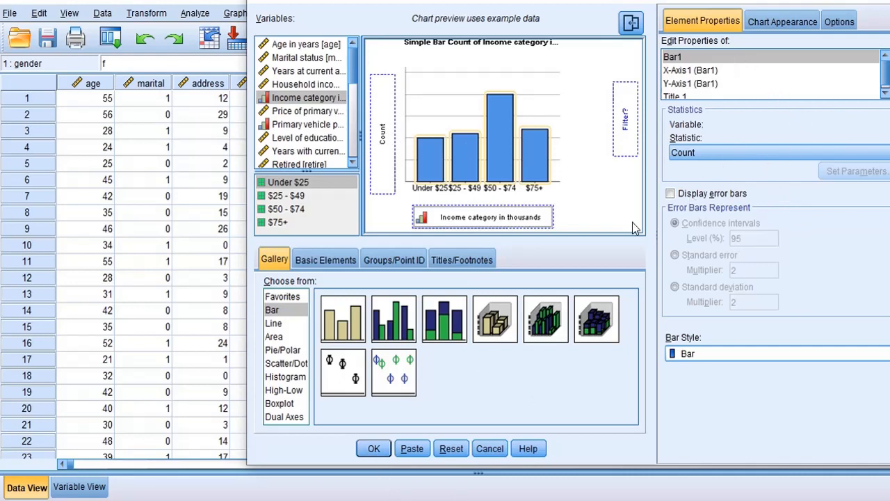
left_click(373, 448)
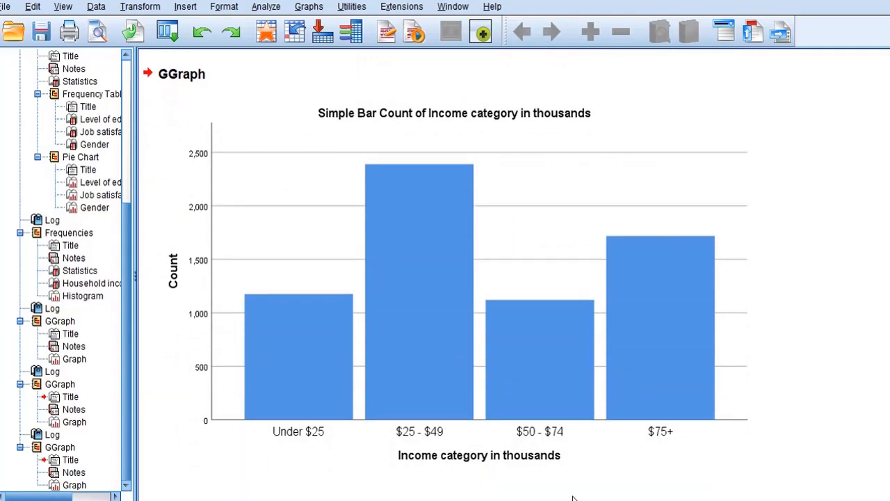
left_click(515, 466)
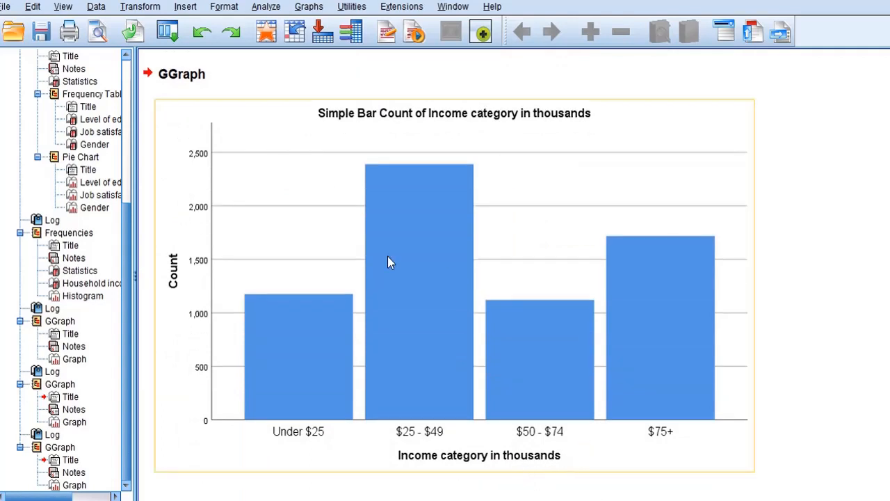
Step: Return to the data window and reopen the Chart Builder
key("alt+Tab")
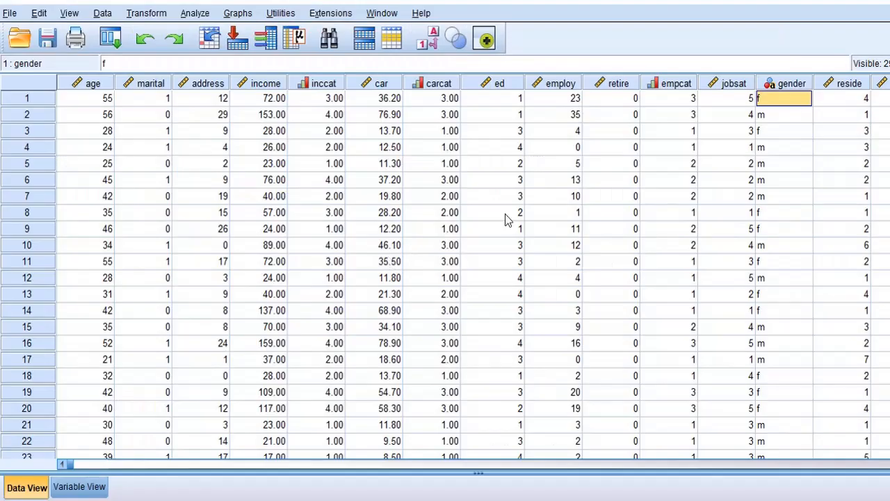
left_click(238, 14)
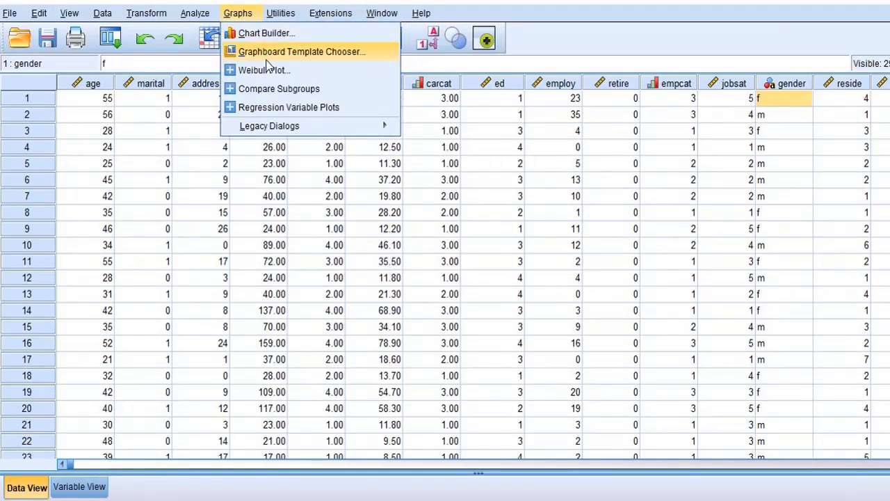
left_click(267, 34)
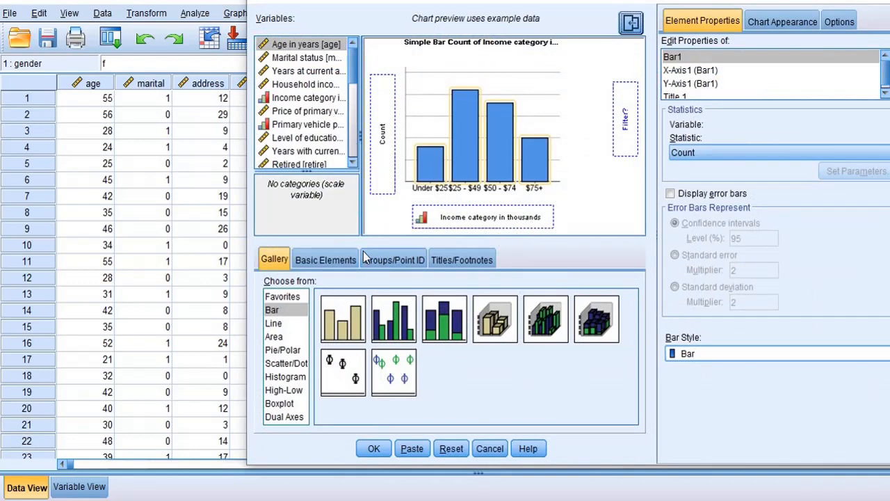
Step: Try a clustered bar chart with Gender on the X-axis, and reset the Chart Builder
left_click(397, 329)
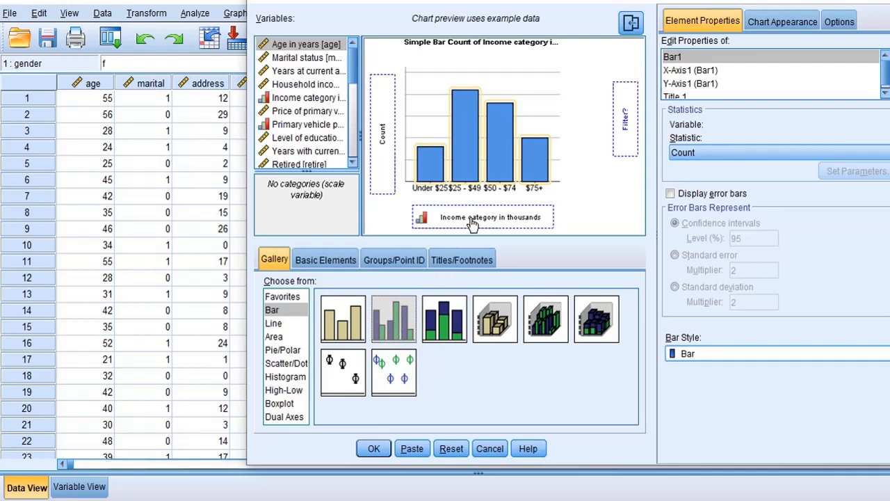
double_click(391, 332)
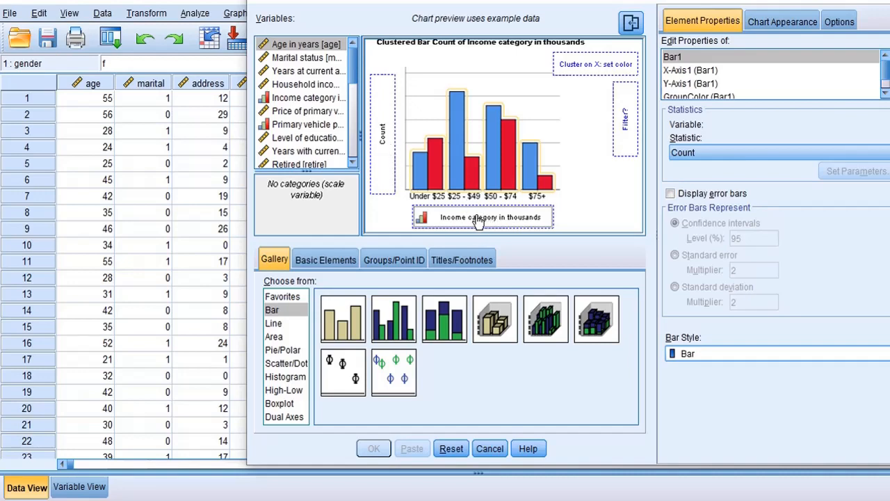
left_click(352, 108)
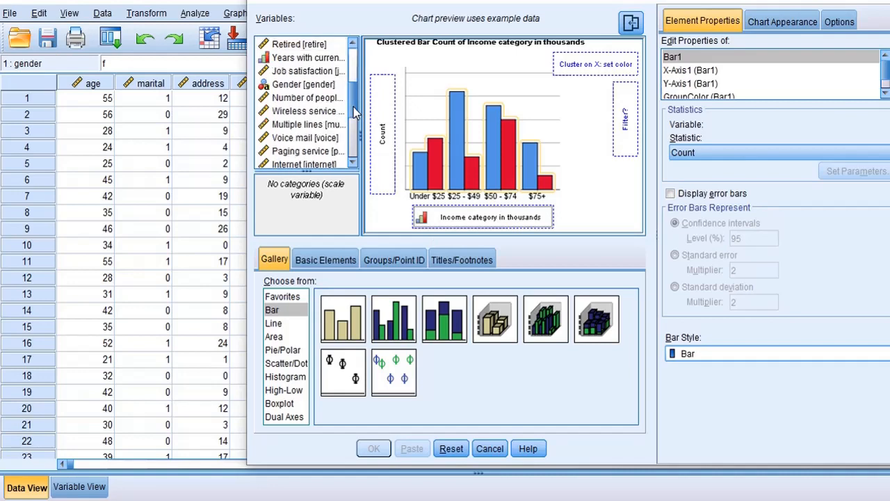
left_click_drag(355, 111, 355, 77)
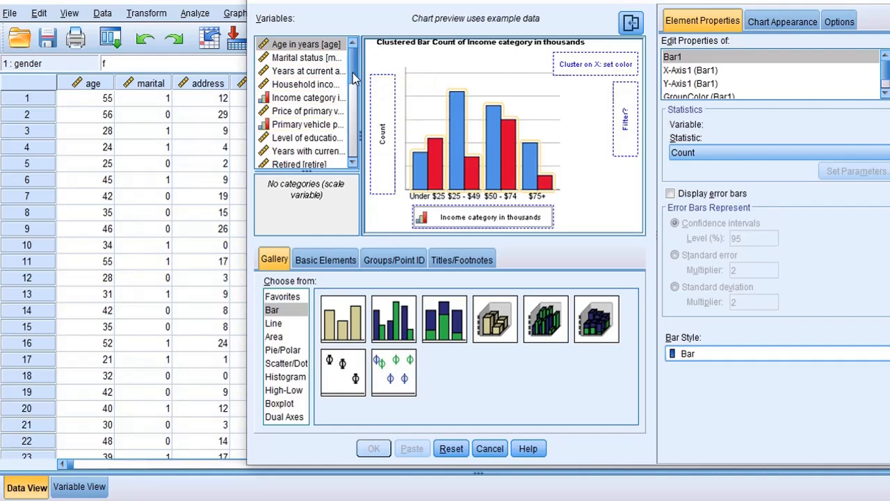
scroll(354, 87, "down", 1)
scroll(354, 87, "down", 3)
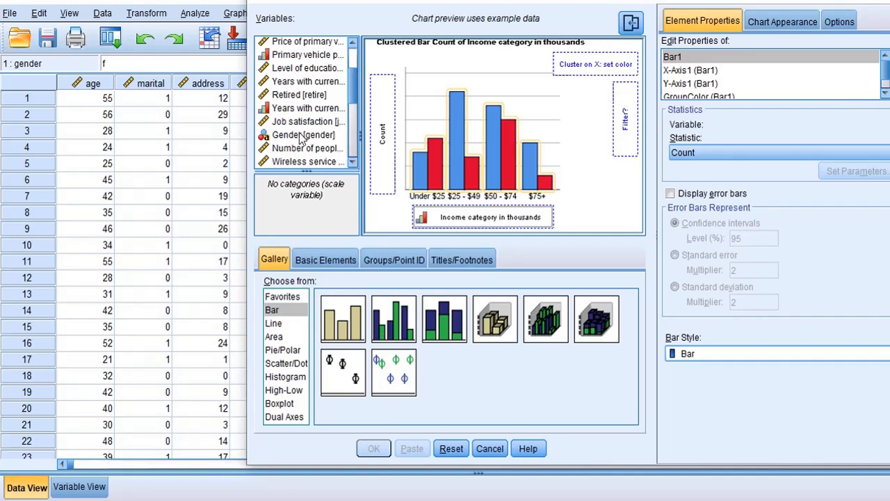
left_click_drag(302, 139, 456, 217)
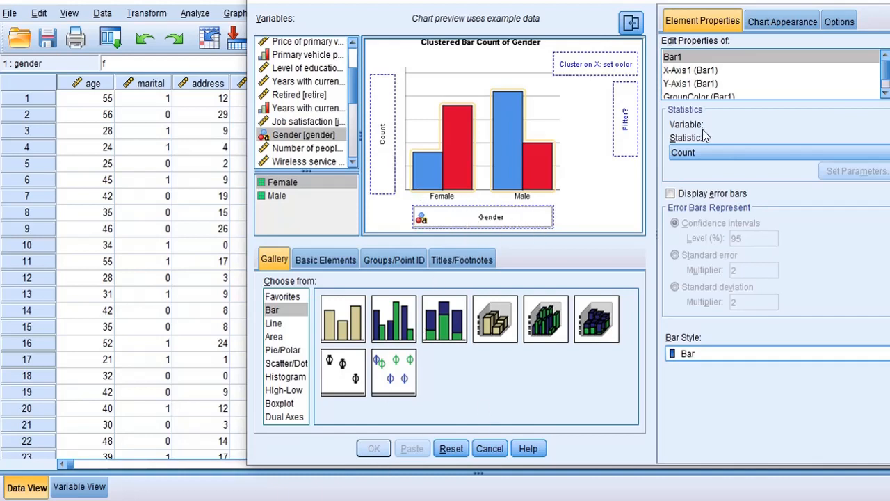
left_click(682, 59)
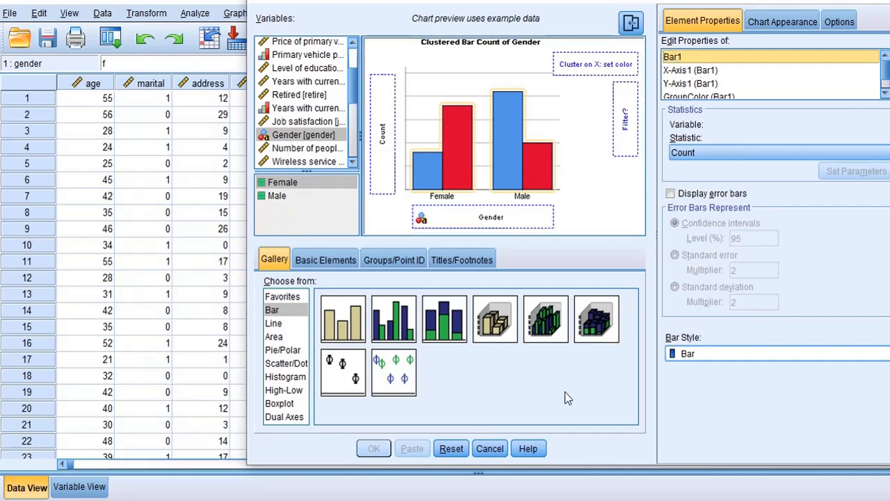
left_click_drag(686, 500, 687, 450)
left_click(716, 495)
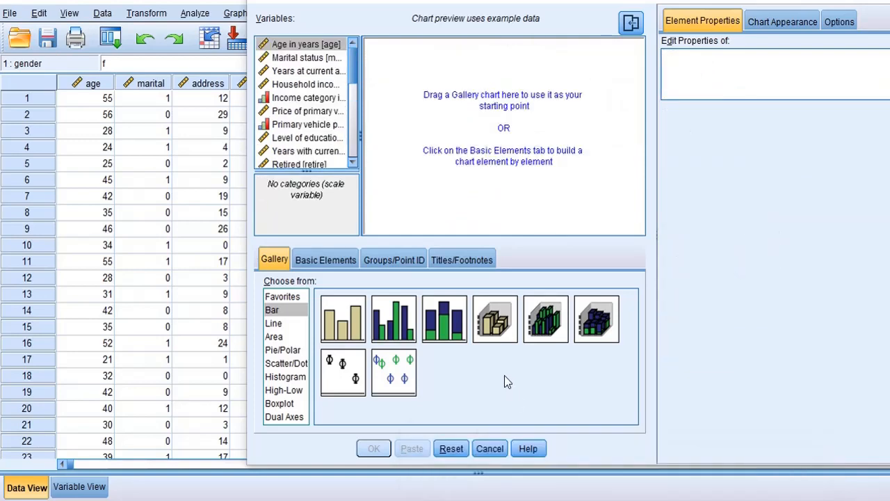
Step: Start a simple bar chart and place Level of education on its X-axis
left_click(344, 324)
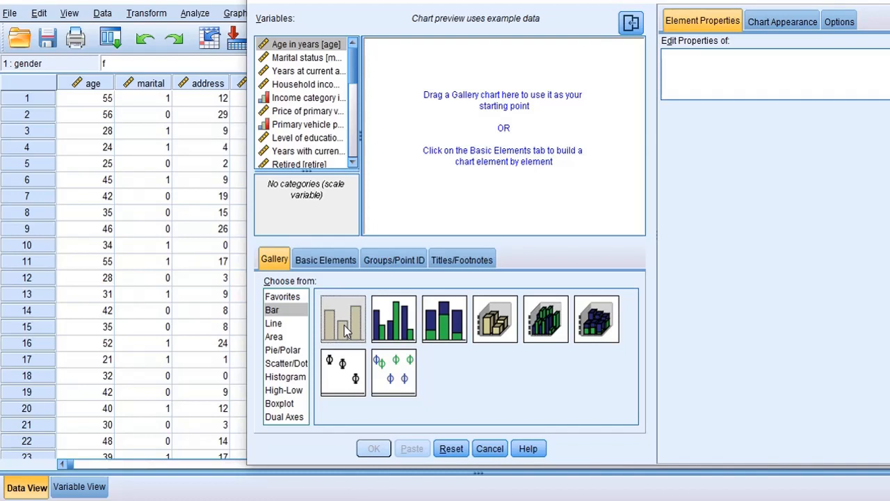
left_click(354, 131)
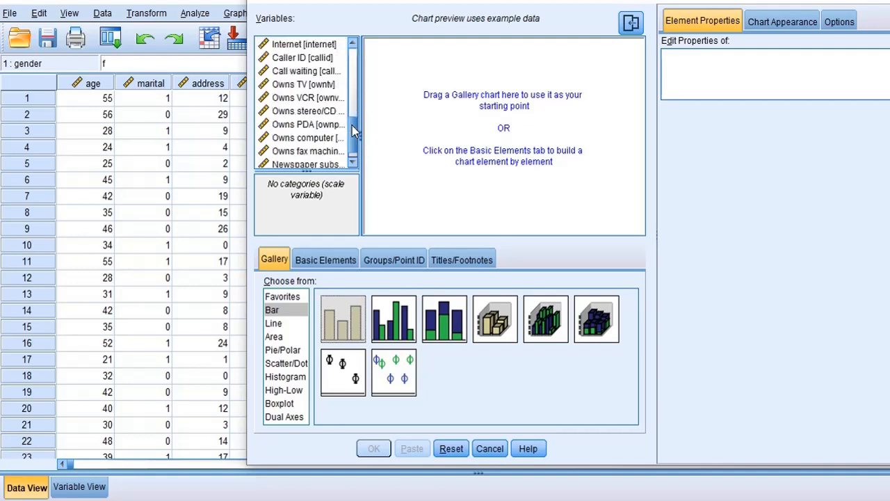
left_click_drag(353, 126, 350, 68)
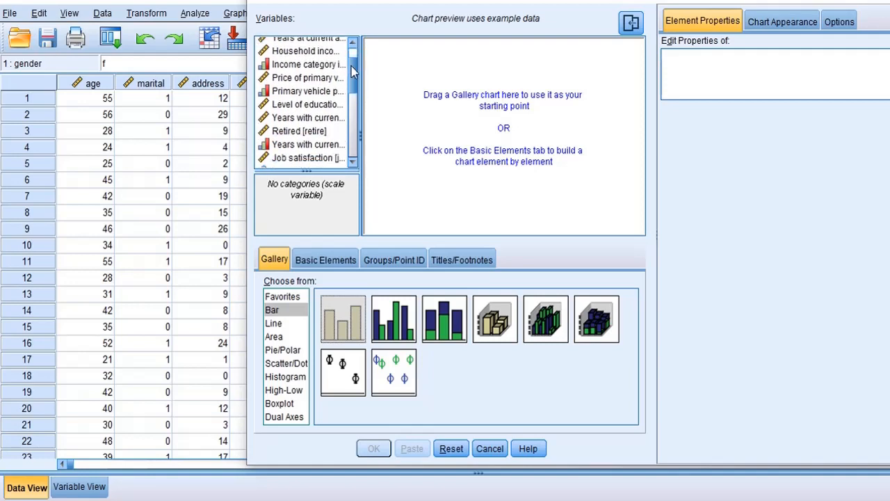
left_click(311, 109)
left_click_drag(339, 315, 462, 143)
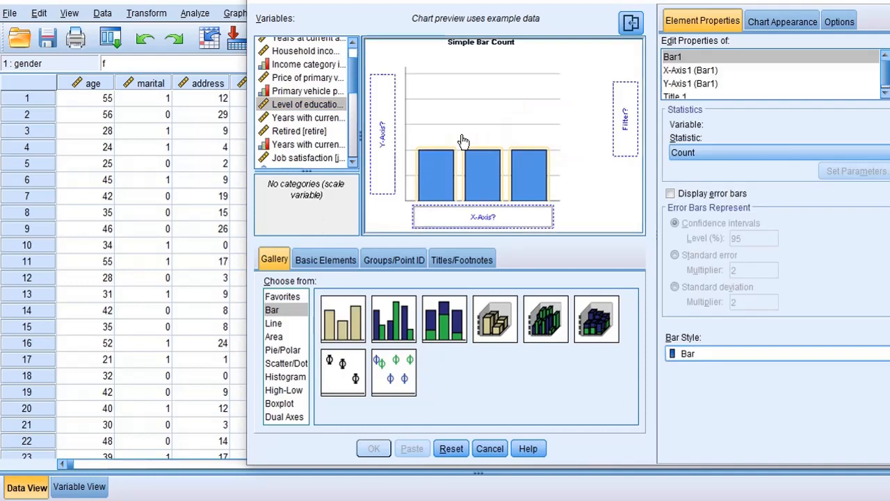
left_click(276, 110)
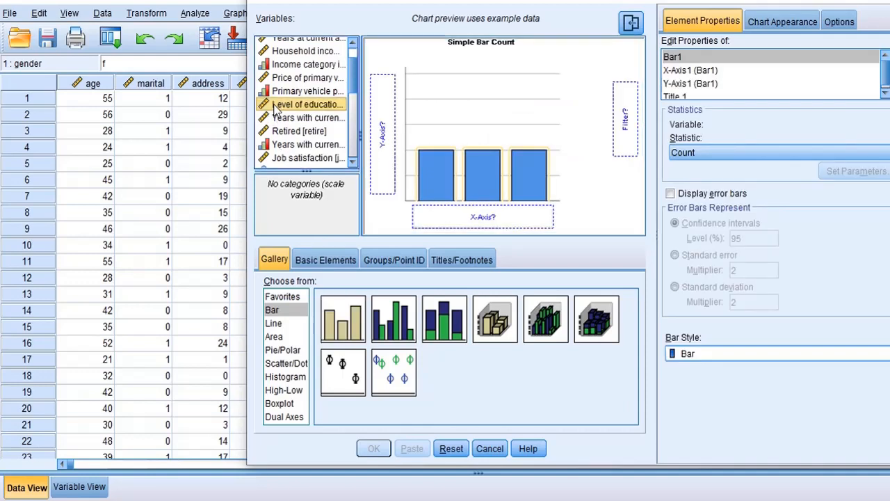
left_click_drag(276, 110, 426, 217)
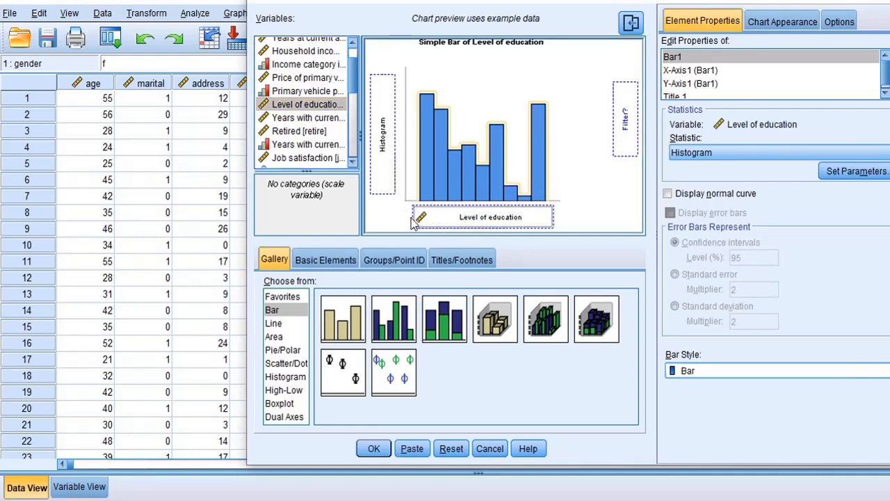
Step: Try re-adding Level of education to the X-axis as an ordinal variable, and reset the Chart Builder
left_click_drag(438, 219, 297, 110)
right_click(297, 110)
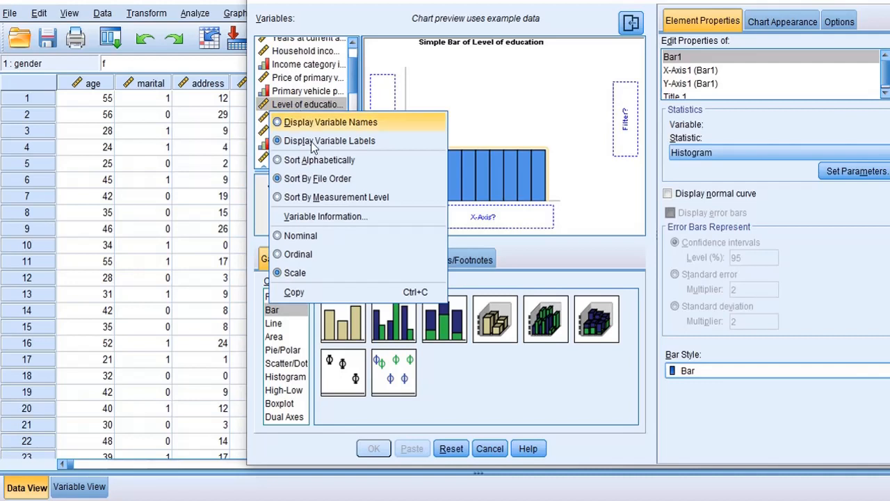
left_click(303, 255)
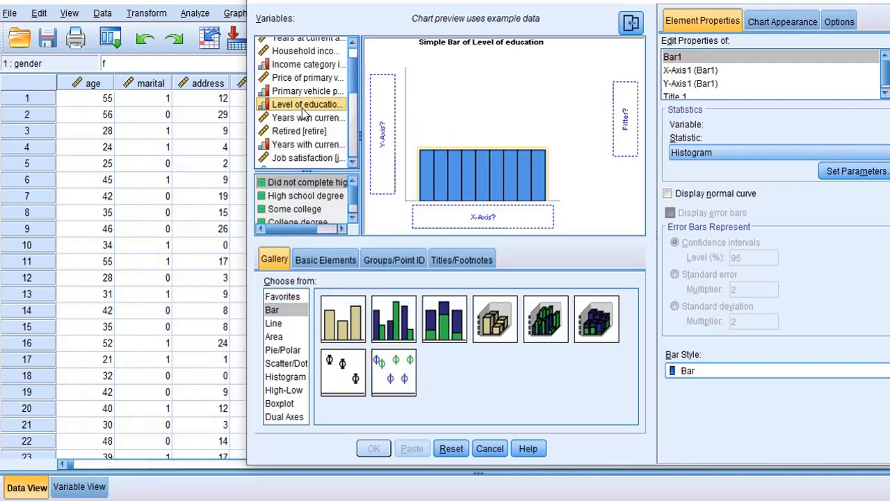
left_click_drag(303, 110, 442, 216)
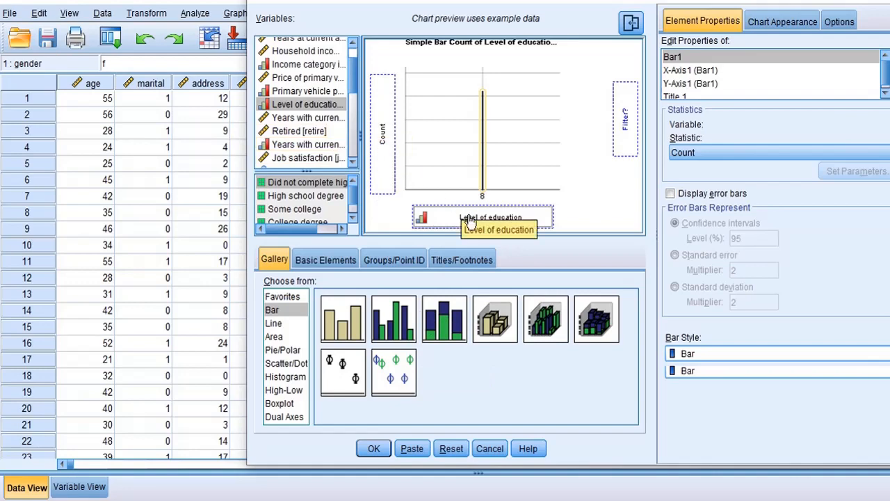
left_click(432, 222)
left_click(449, 449)
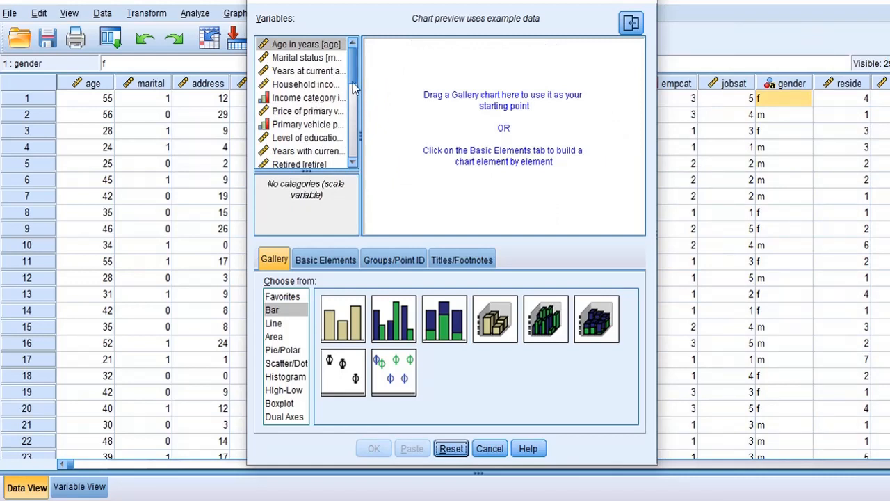
Step: Set Level of education to Ordinal and place it on the X-axis of a new simple bar chart
left_click_drag(352, 79, 355, 97)
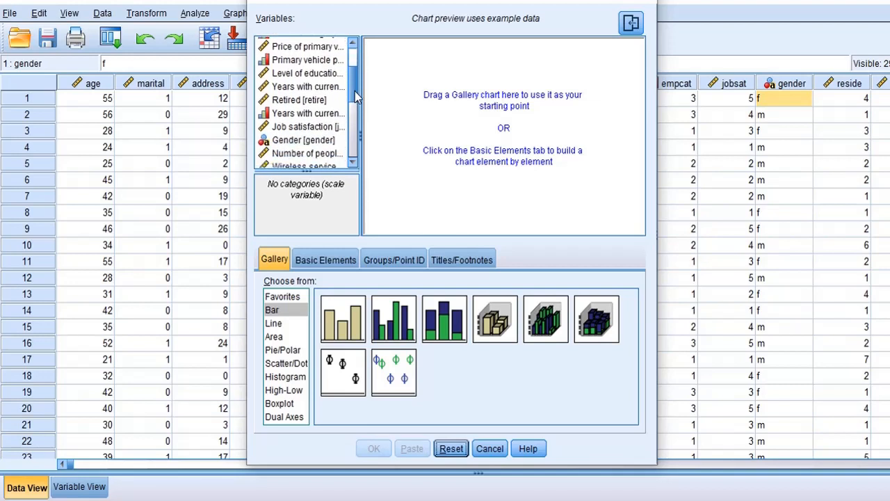
right_click(314, 75)
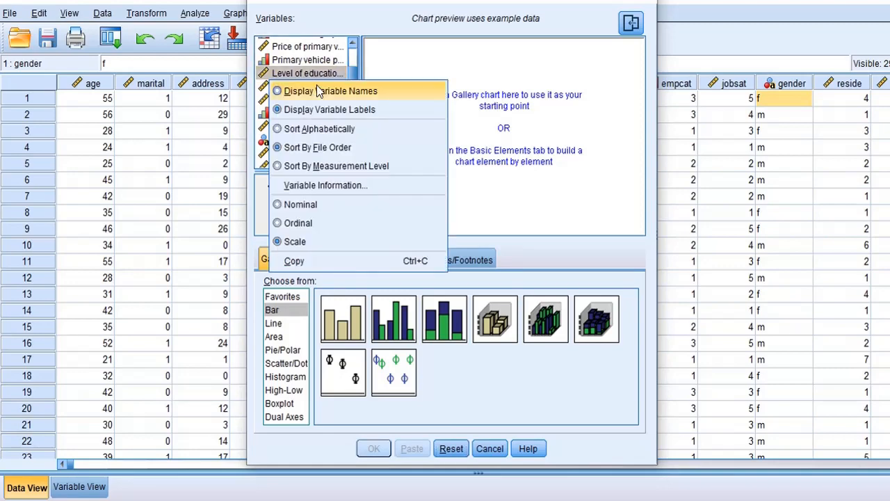
left_click(312, 223)
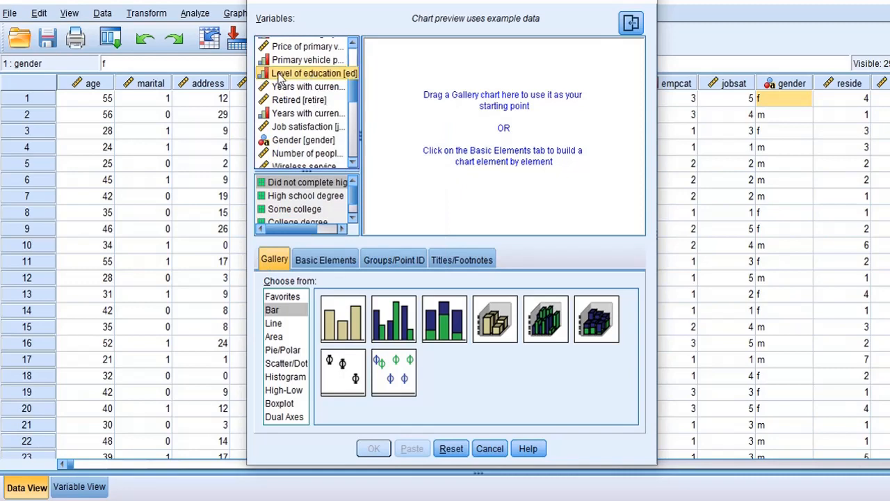
left_click_drag(314, 75, 420, 188)
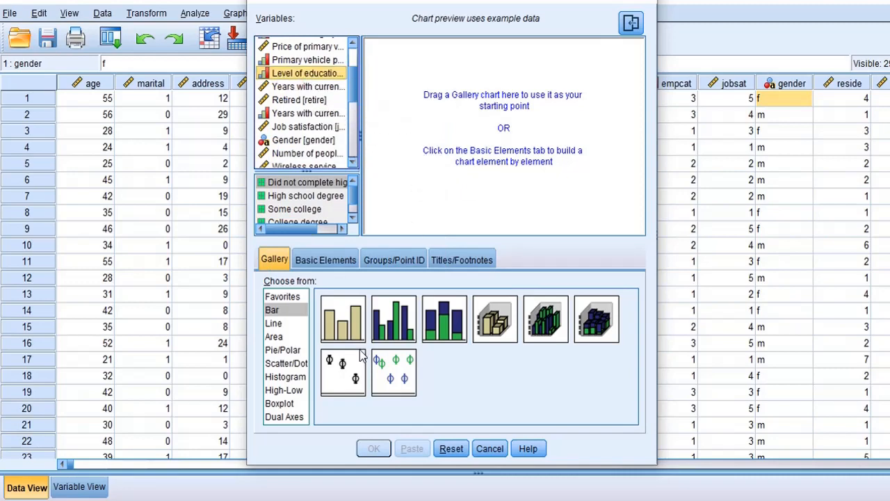
left_click_drag(342, 315, 464, 164)
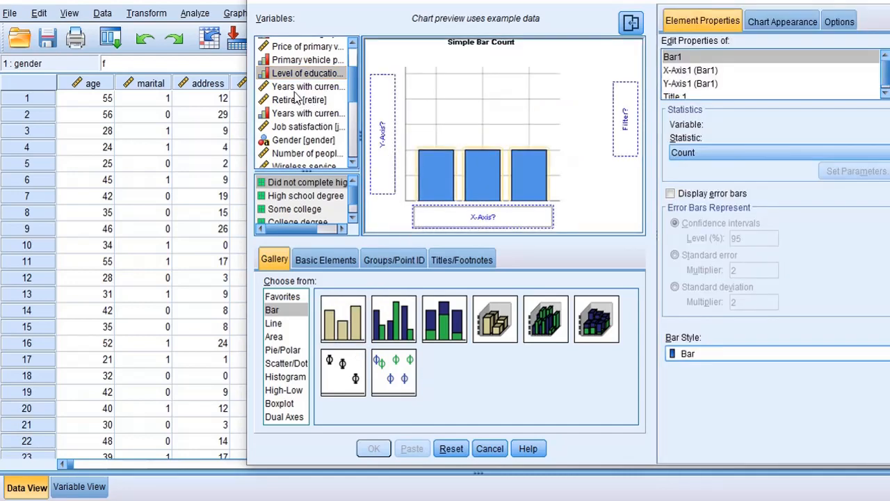
left_click(282, 75)
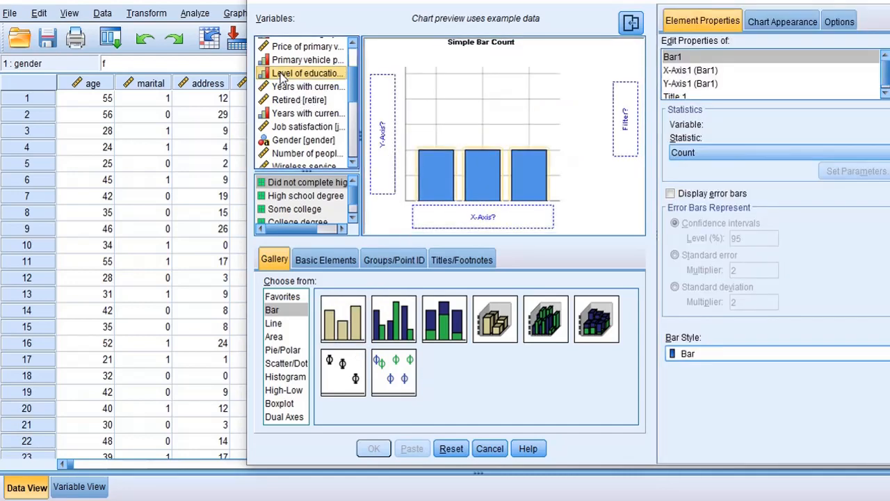
left_click_drag(270, 79, 463, 219)
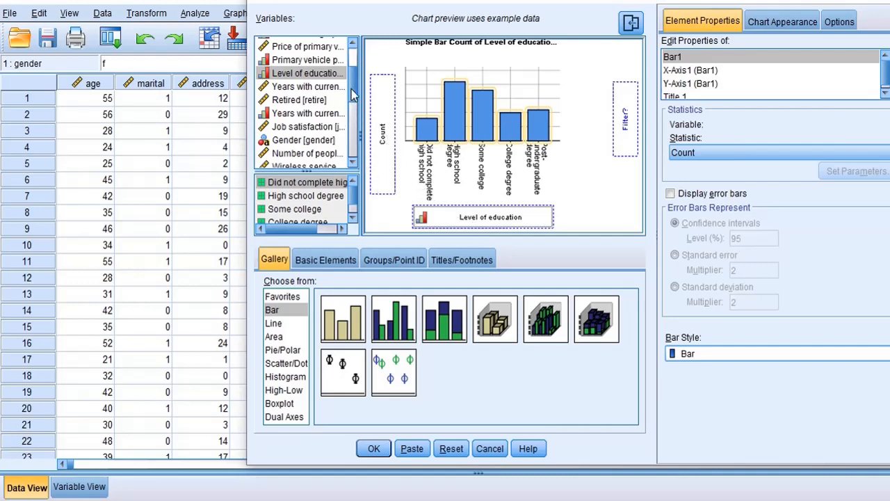
Step: Put the mean of Household income in thousands on the Y-axis and generate the chart by level of education
scroll(355, 91, "up", 3)
left_click_drag(354, 86, 353, 77)
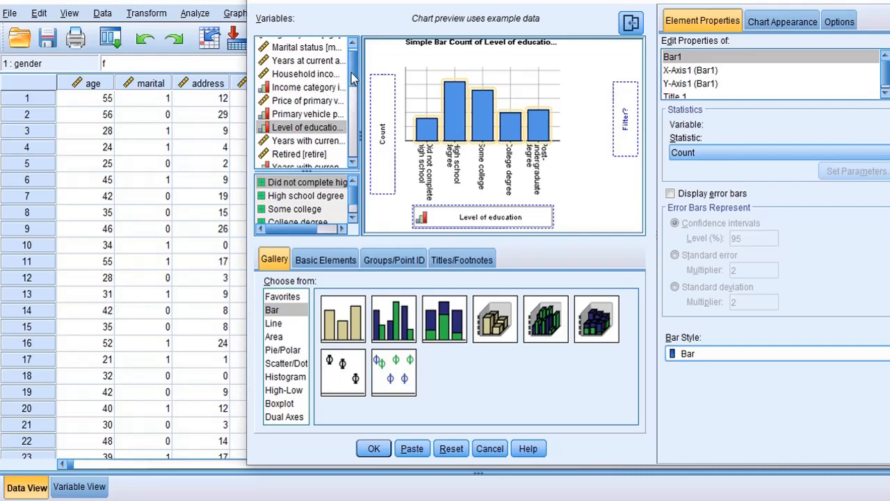
left_click_drag(353, 76, 352, 68)
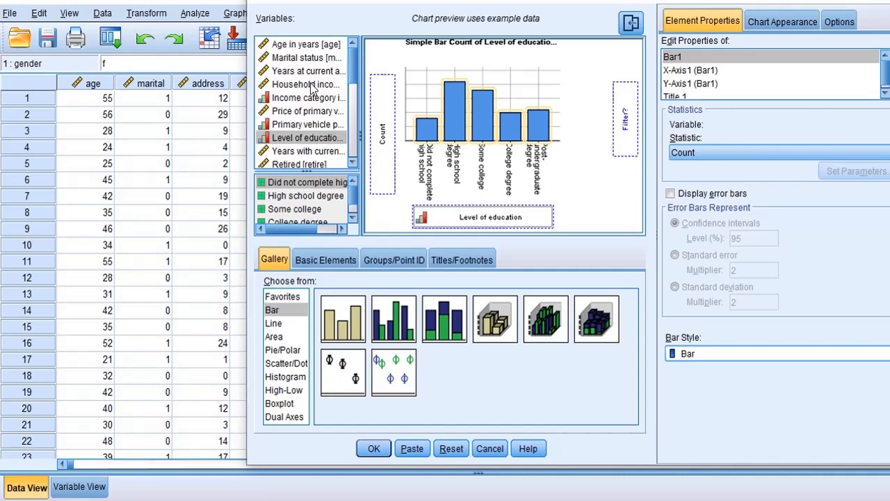
left_click_drag(313, 84, 379, 135)
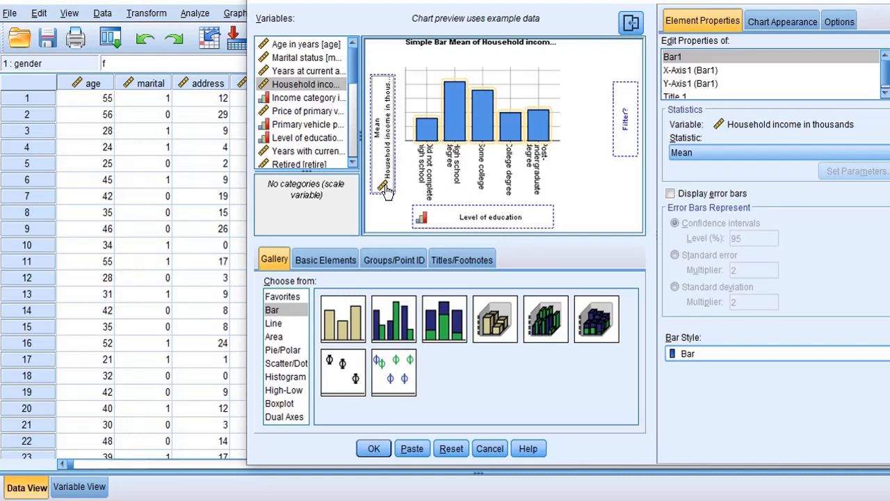
left_click(374, 449)
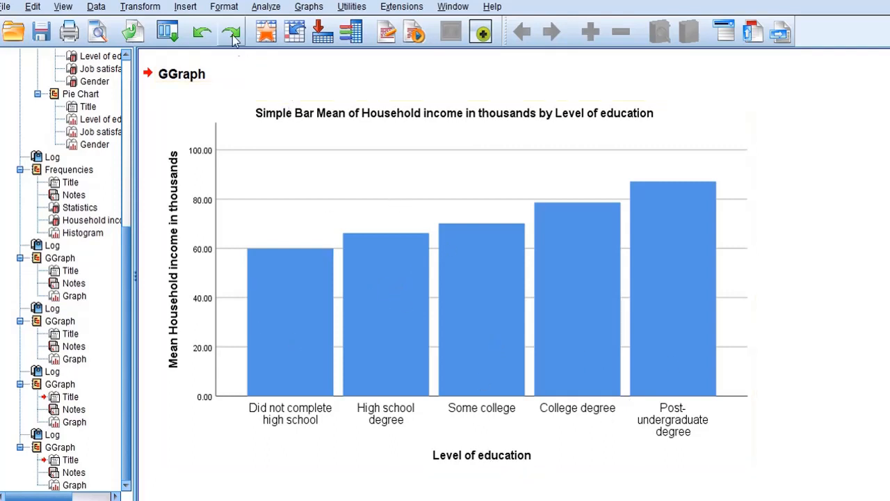
Step: Open the mean household income chart in the Chart Editor and look through its chart options
double_click(413, 173)
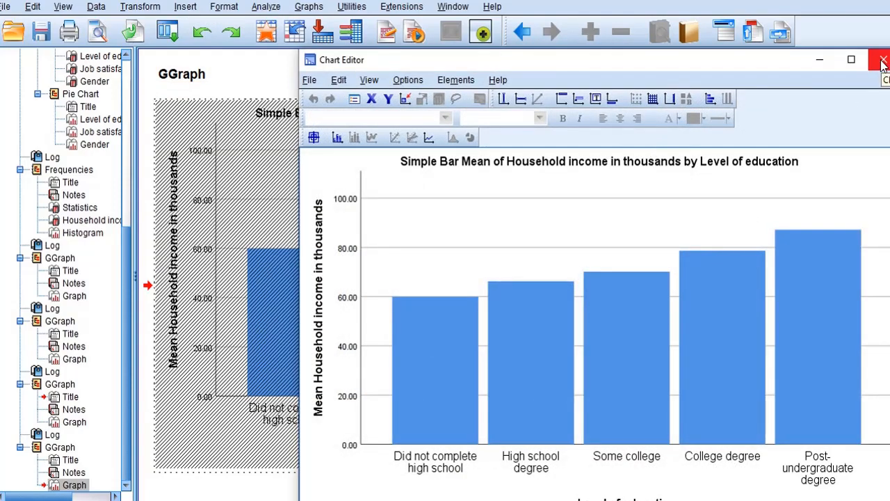
left_click(407, 80)
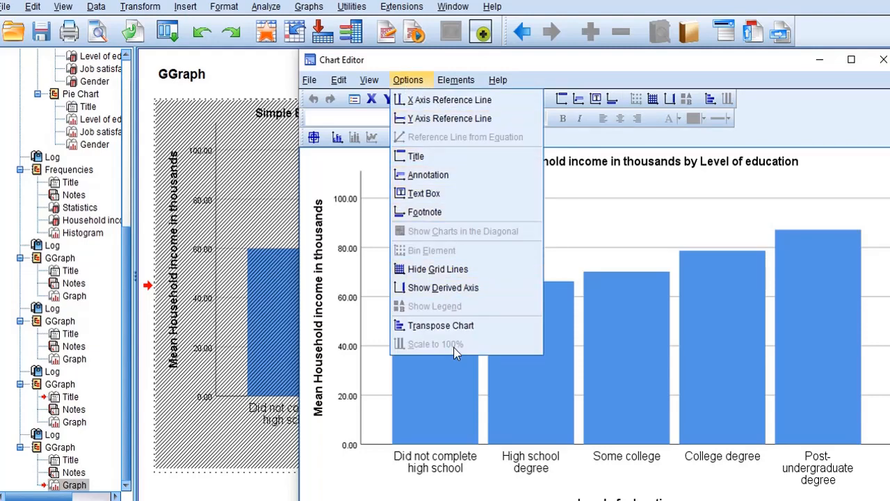
left_click(615, 237)
left_click(616, 237)
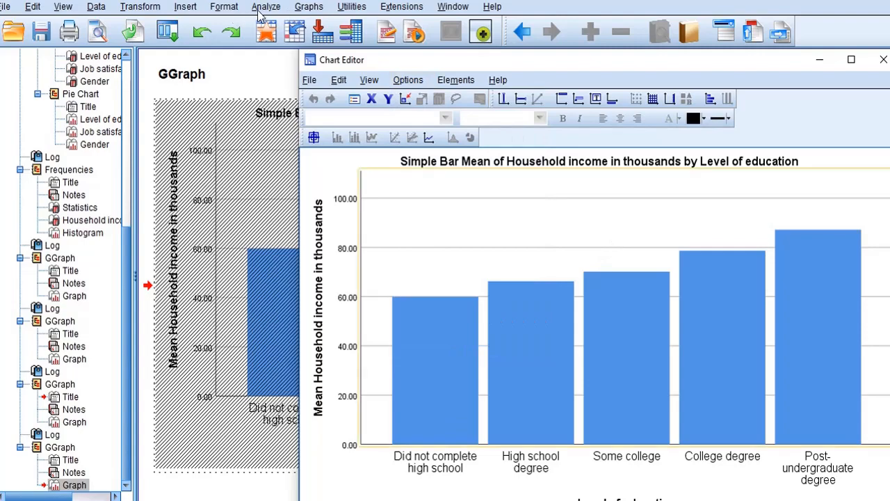
Step: Reopen the household income bar chart in the Chart Builder, change the bar statistic to Value, and generate the chart by level of education
left_click(310, 9)
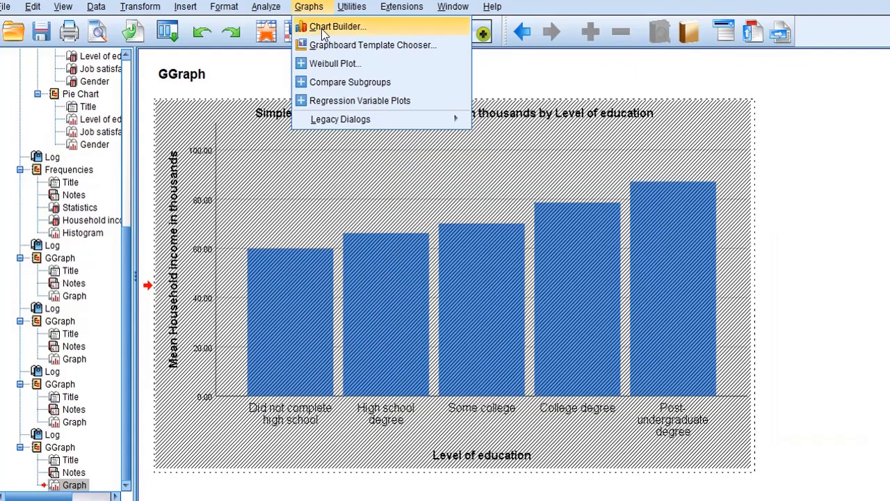
left_click(321, 28)
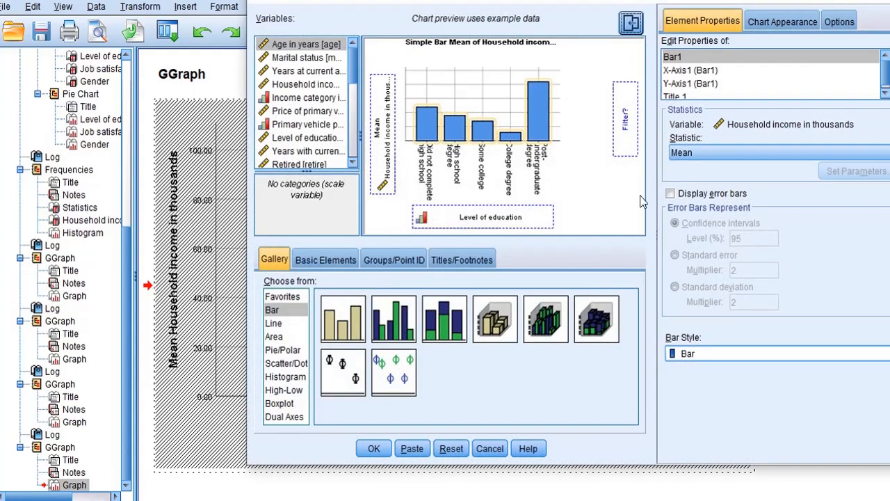
left_click(708, 155)
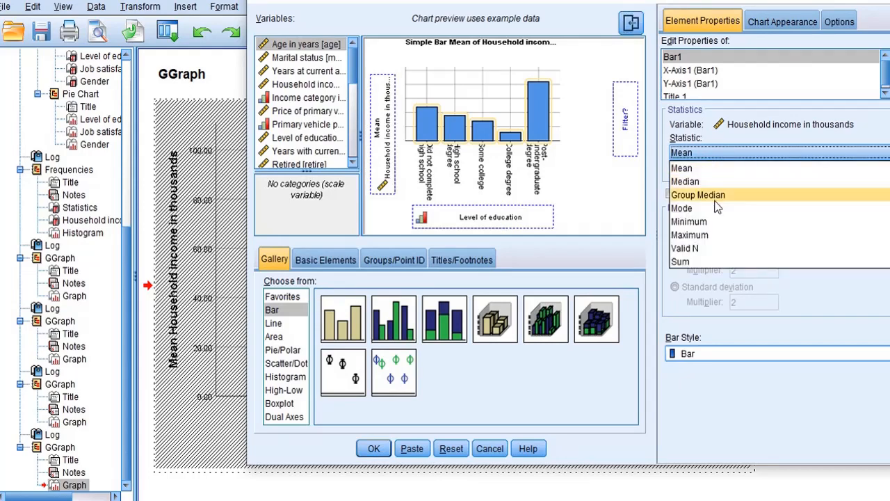
left_click(492, 217)
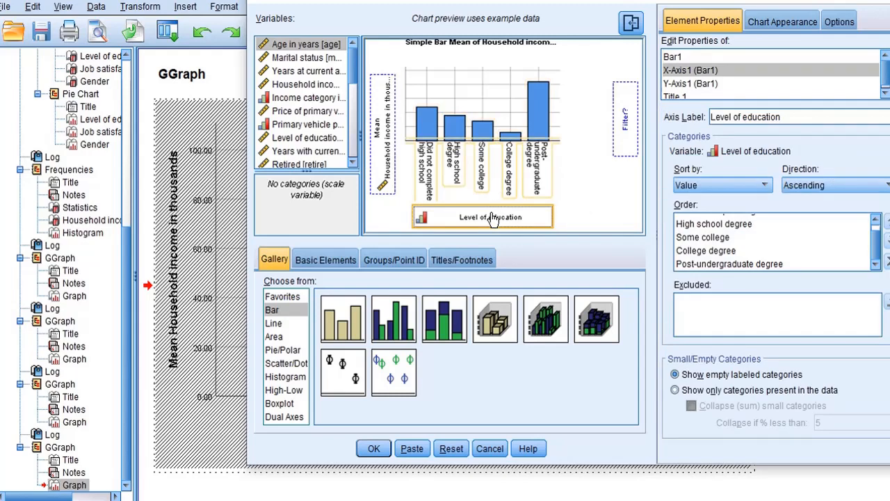
left_click(376, 151)
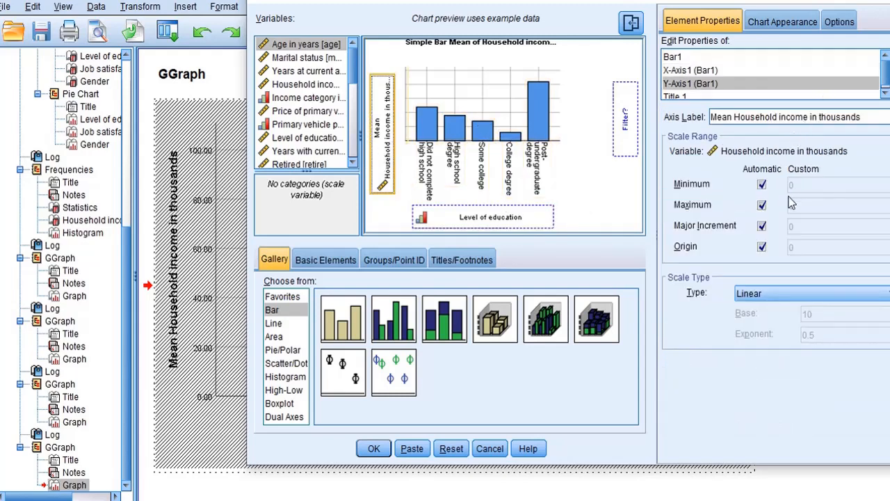
left_click(674, 59)
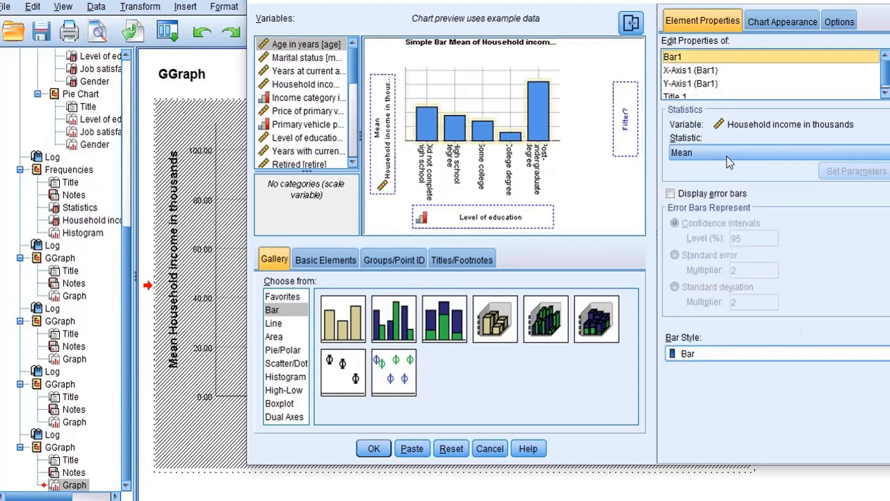
left_click(726, 154)
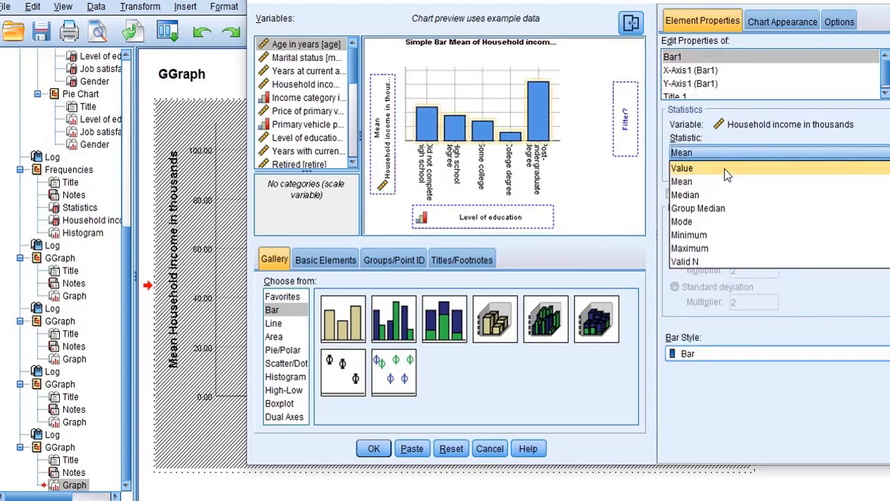
left_click(727, 169)
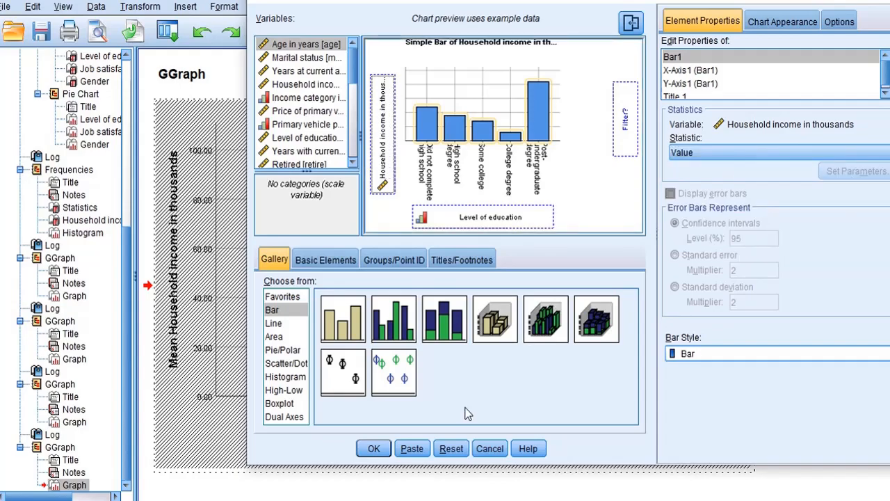
left_click(374, 448)
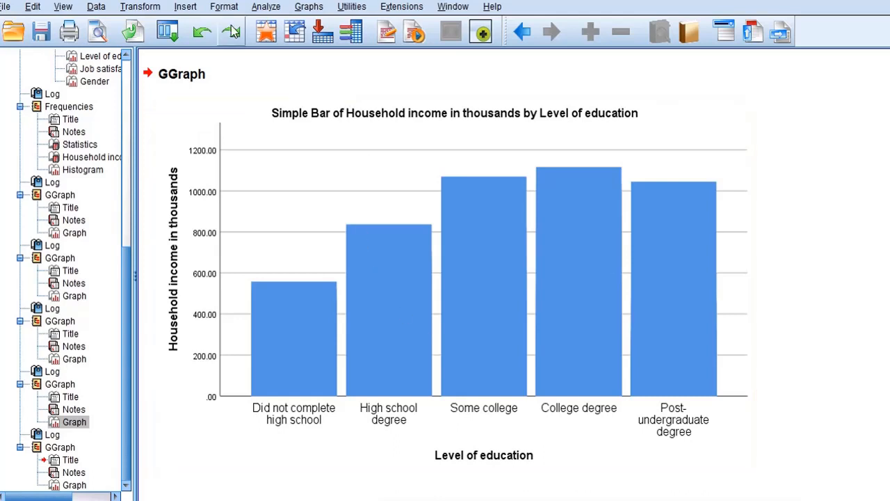
left_click(264, 6)
left_click(310, 7)
left_click(312, 9)
mouse_move(340, 119)
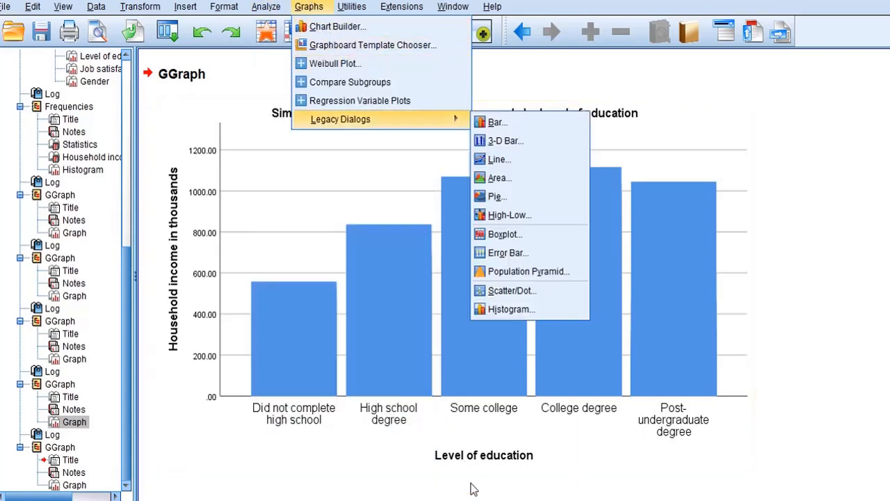
left_click_drag(514, 500, 435, 493)
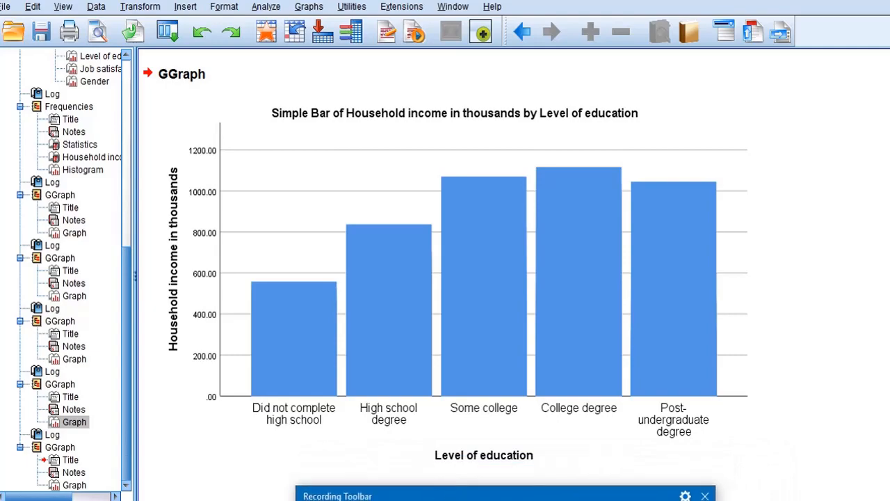